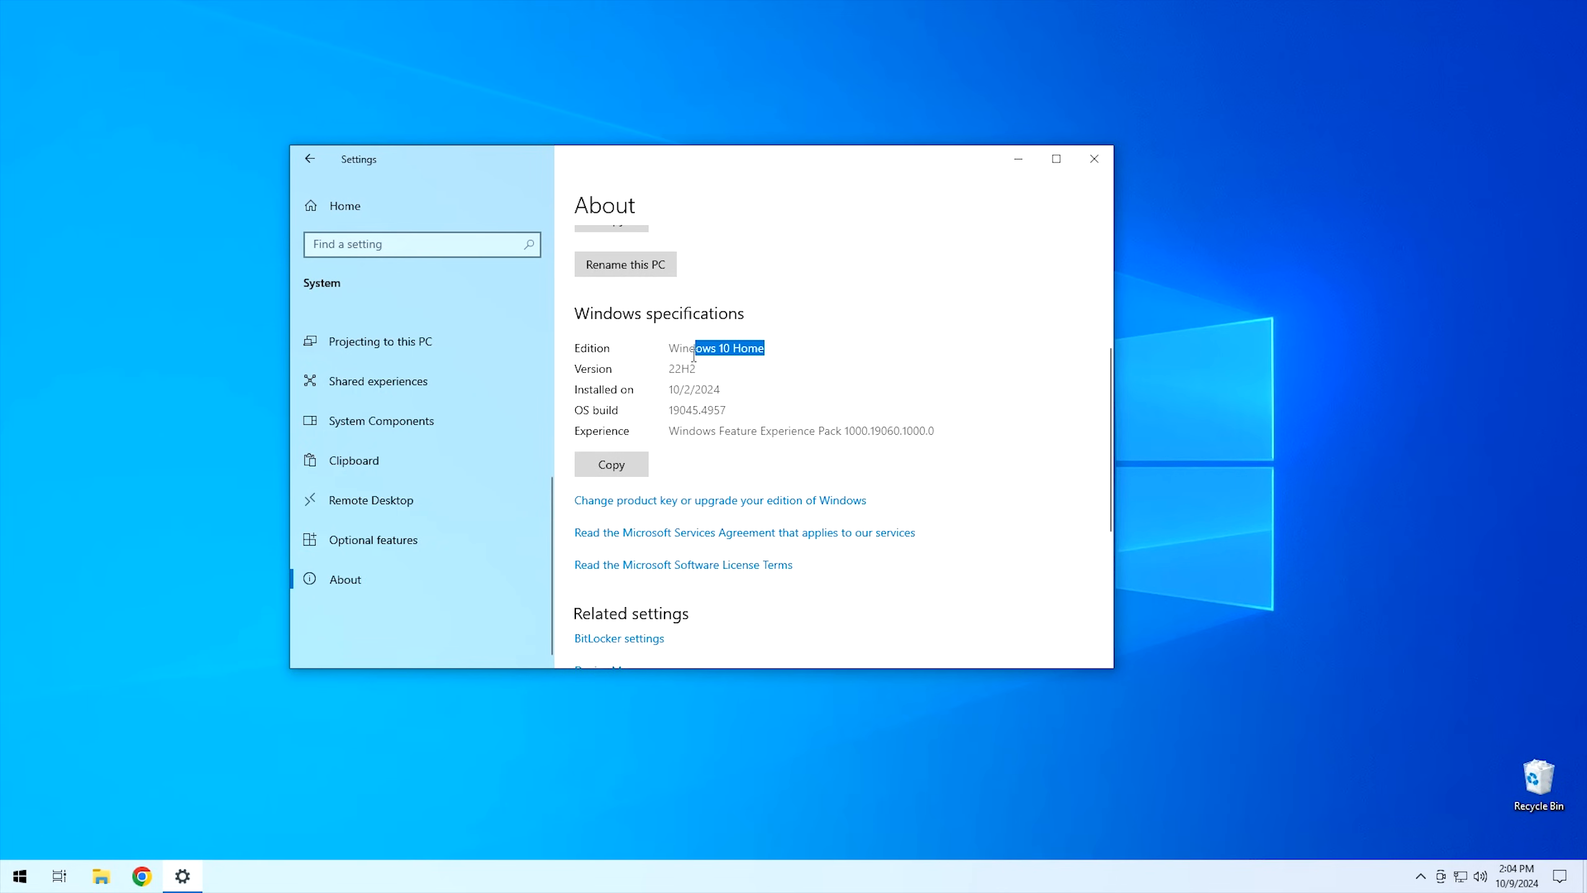
Check the installed Windows version on the About page, highlighting its value, and close Settings.
double_click(686, 368)
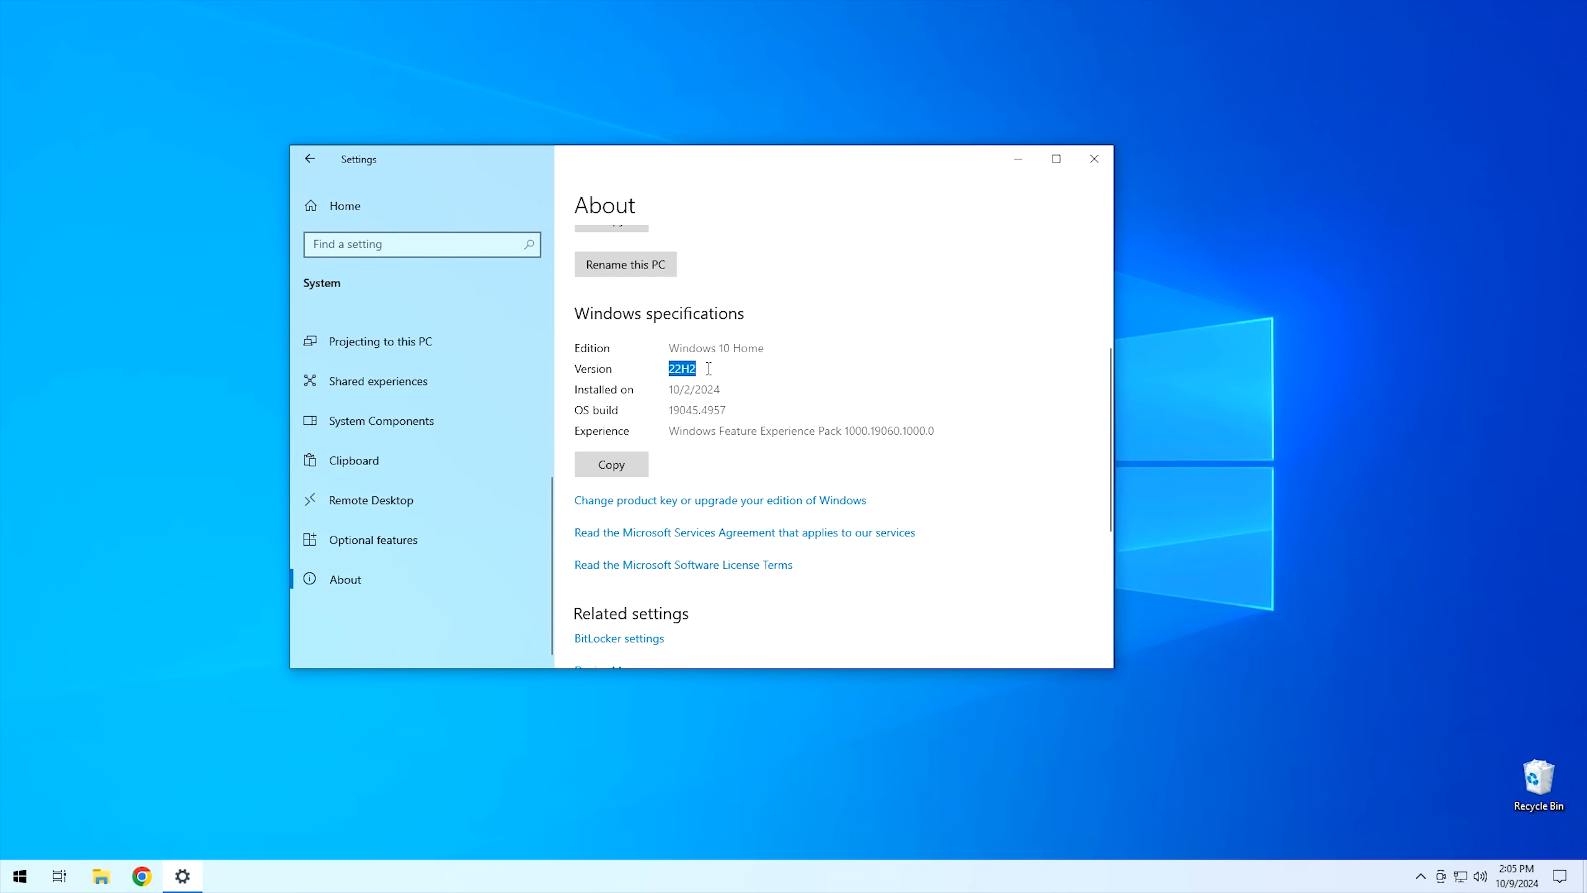
left_click(708, 369)
double_click(684, 368)
left_click(720, 369)
left_click(1094, 158)
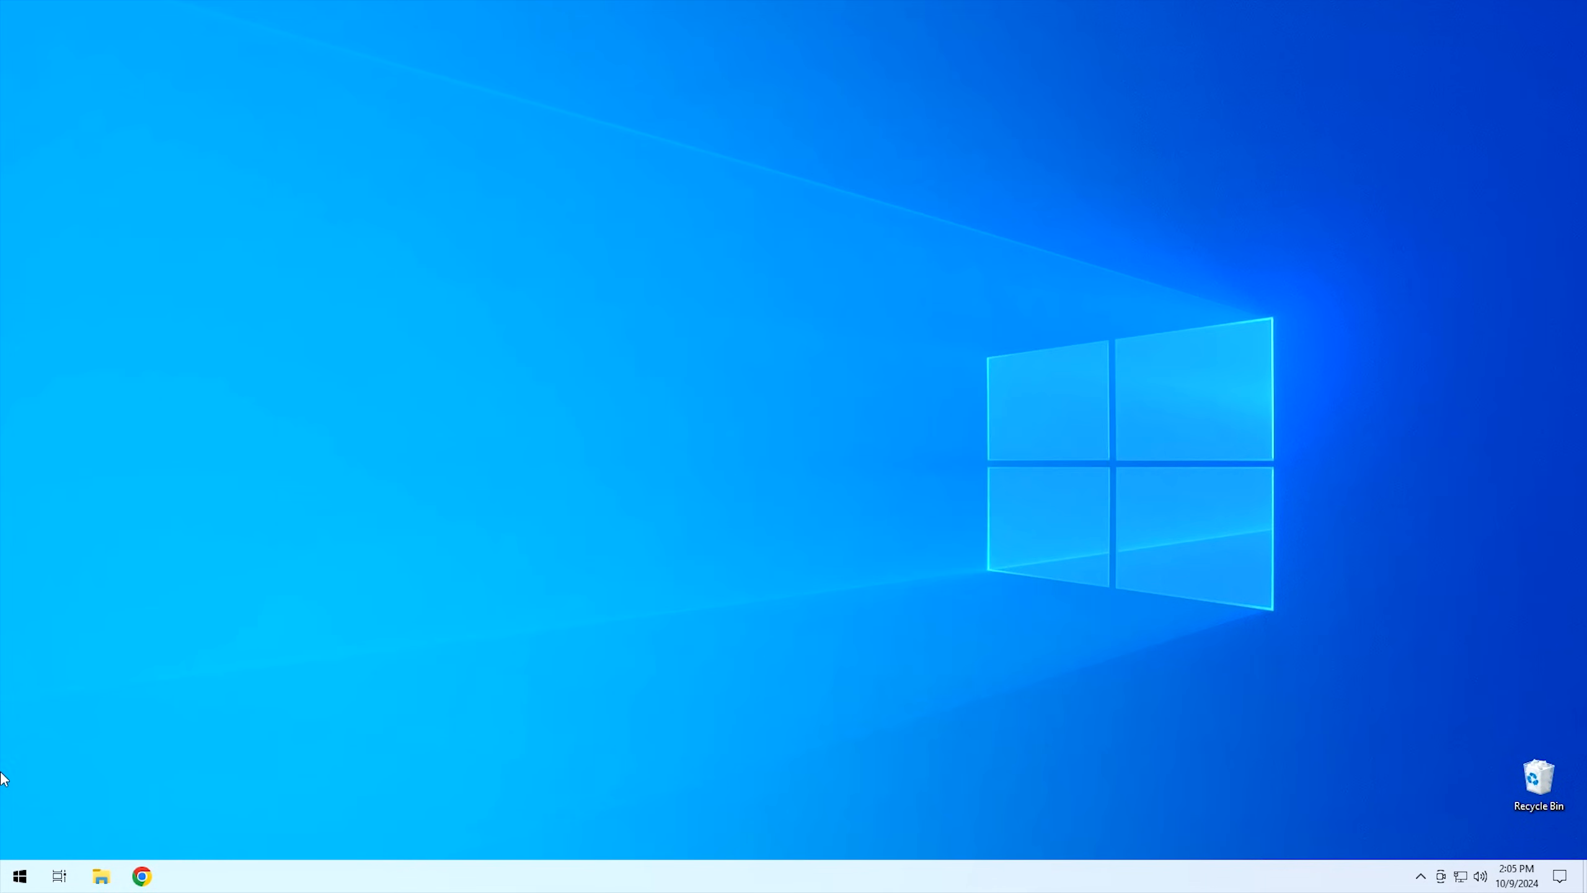
Run the Windows 11 compatibility check in PC Health Check, review the unmet requirements, and close the app.
left_click(20, 875)
left_click(142, 380)
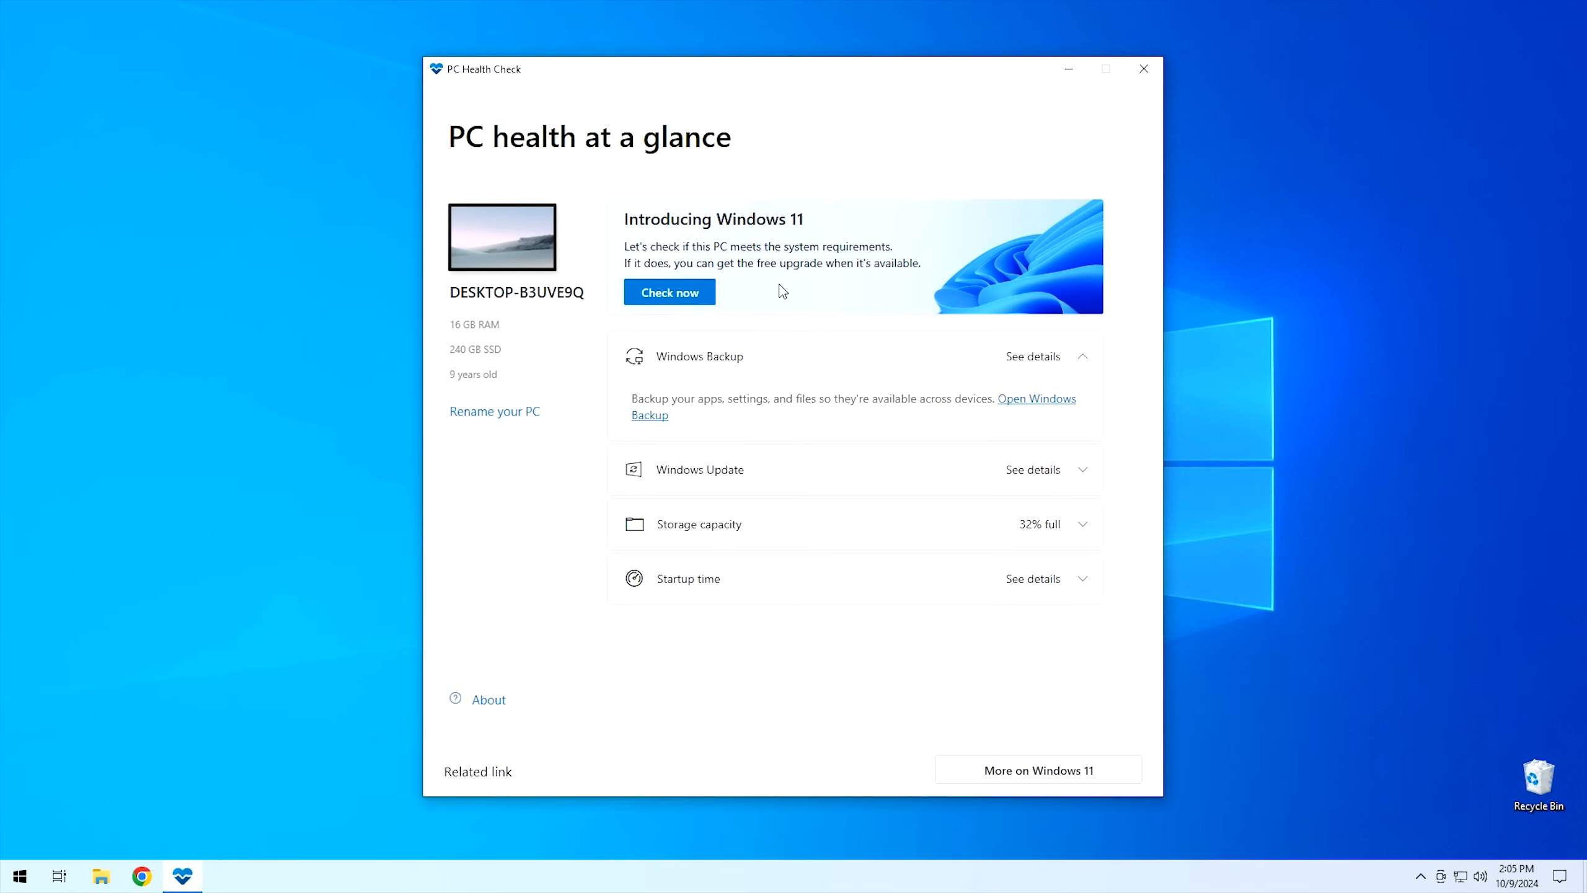
left_click(682, 292)
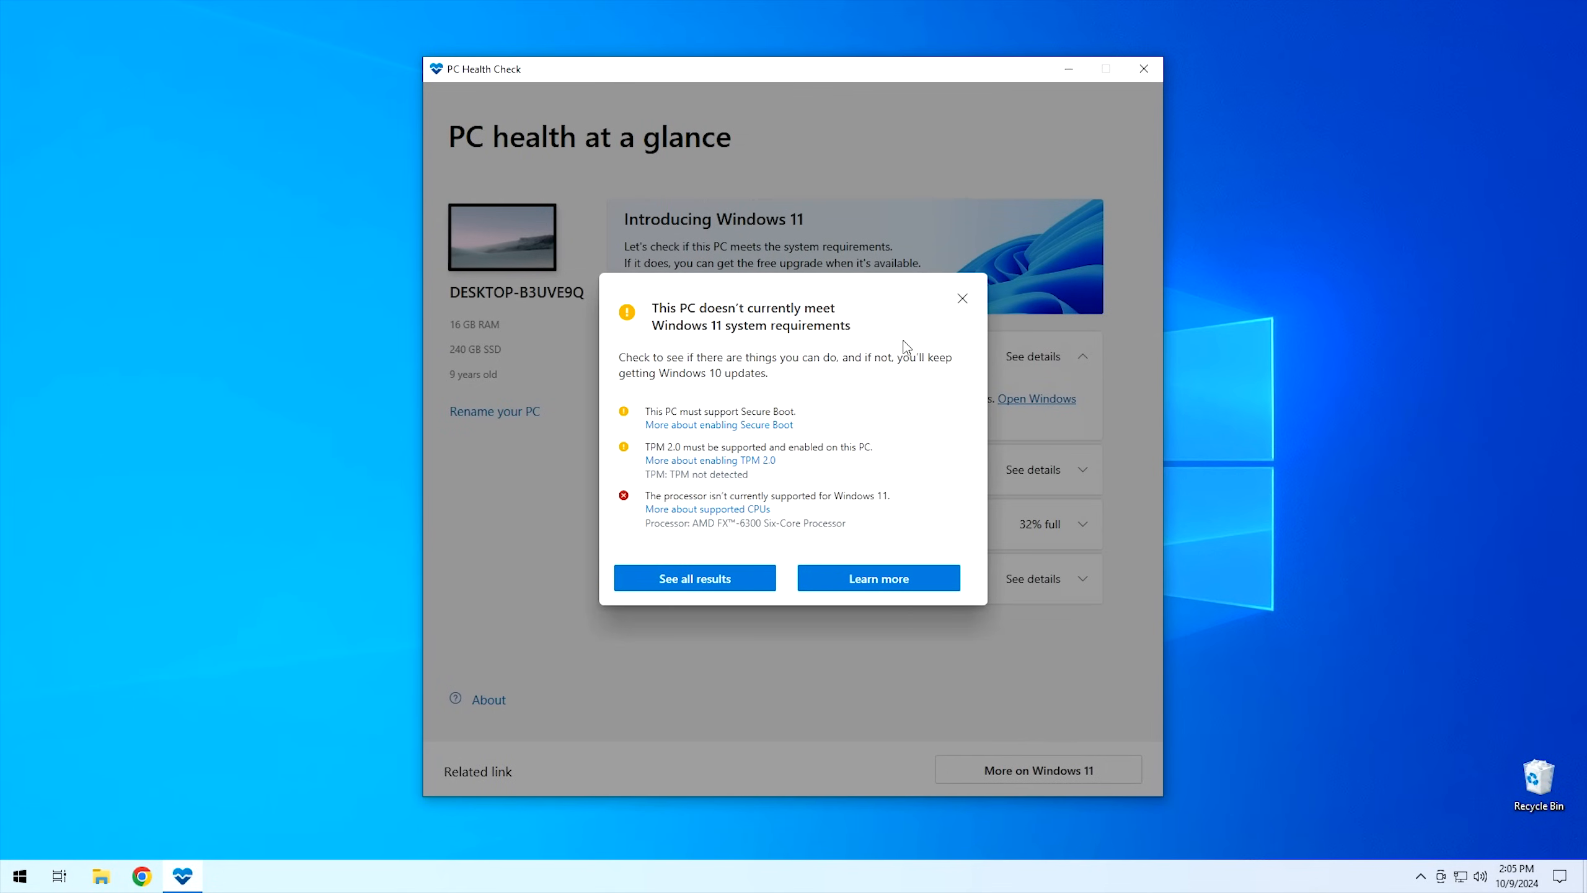
left_click(962, 298)
left_click(1144, 69)
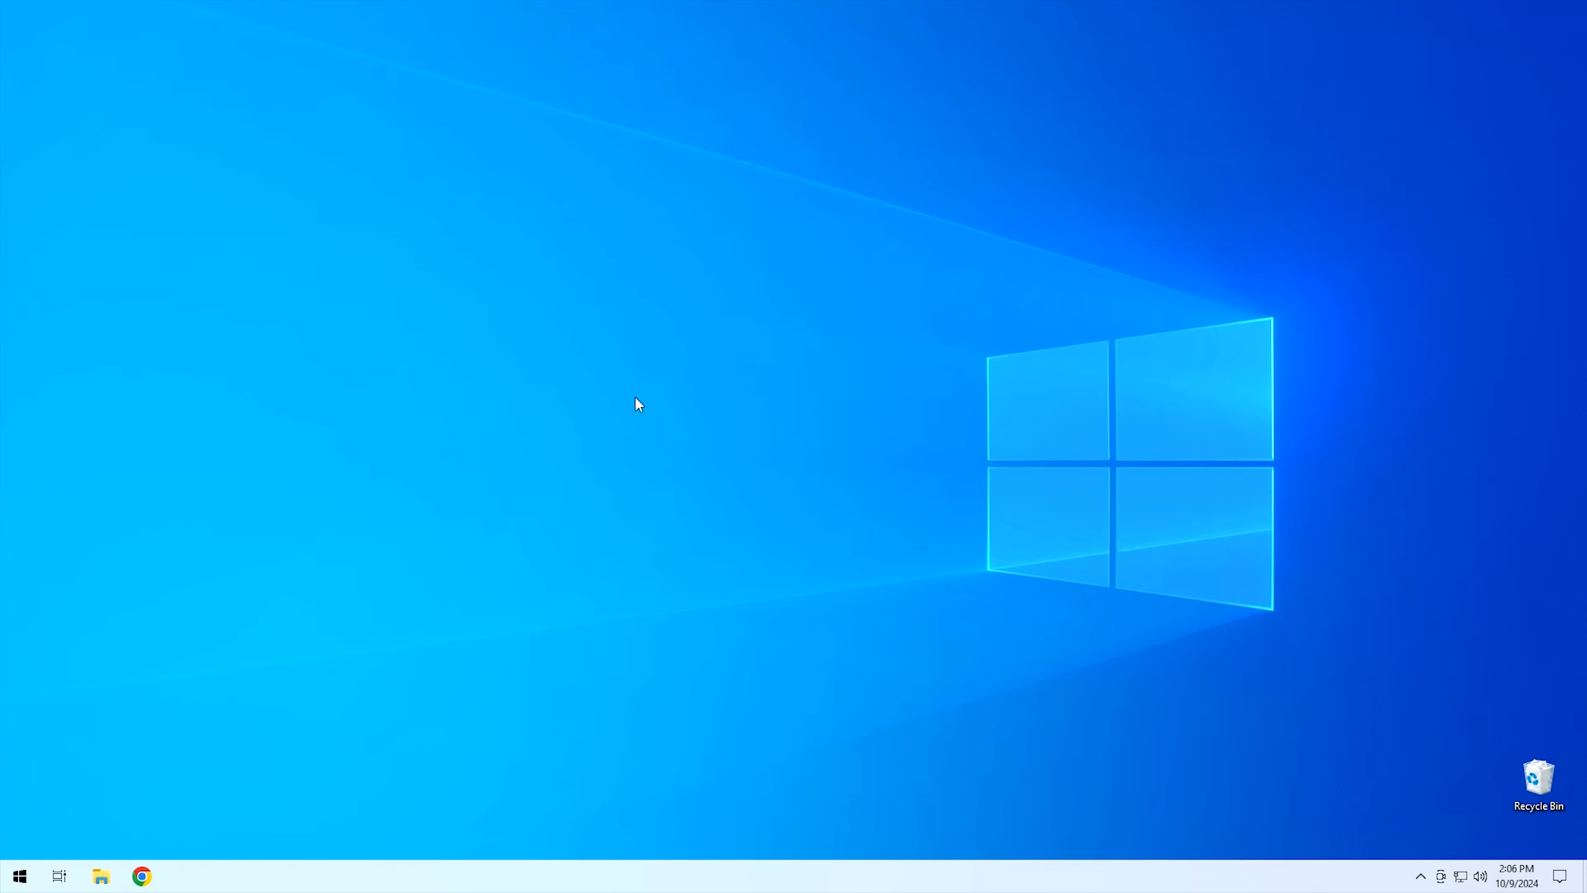
Open Microsoft's Windows 11 download page in Chrome and examine the current release version and the disk image section.
left_click(142, 876)
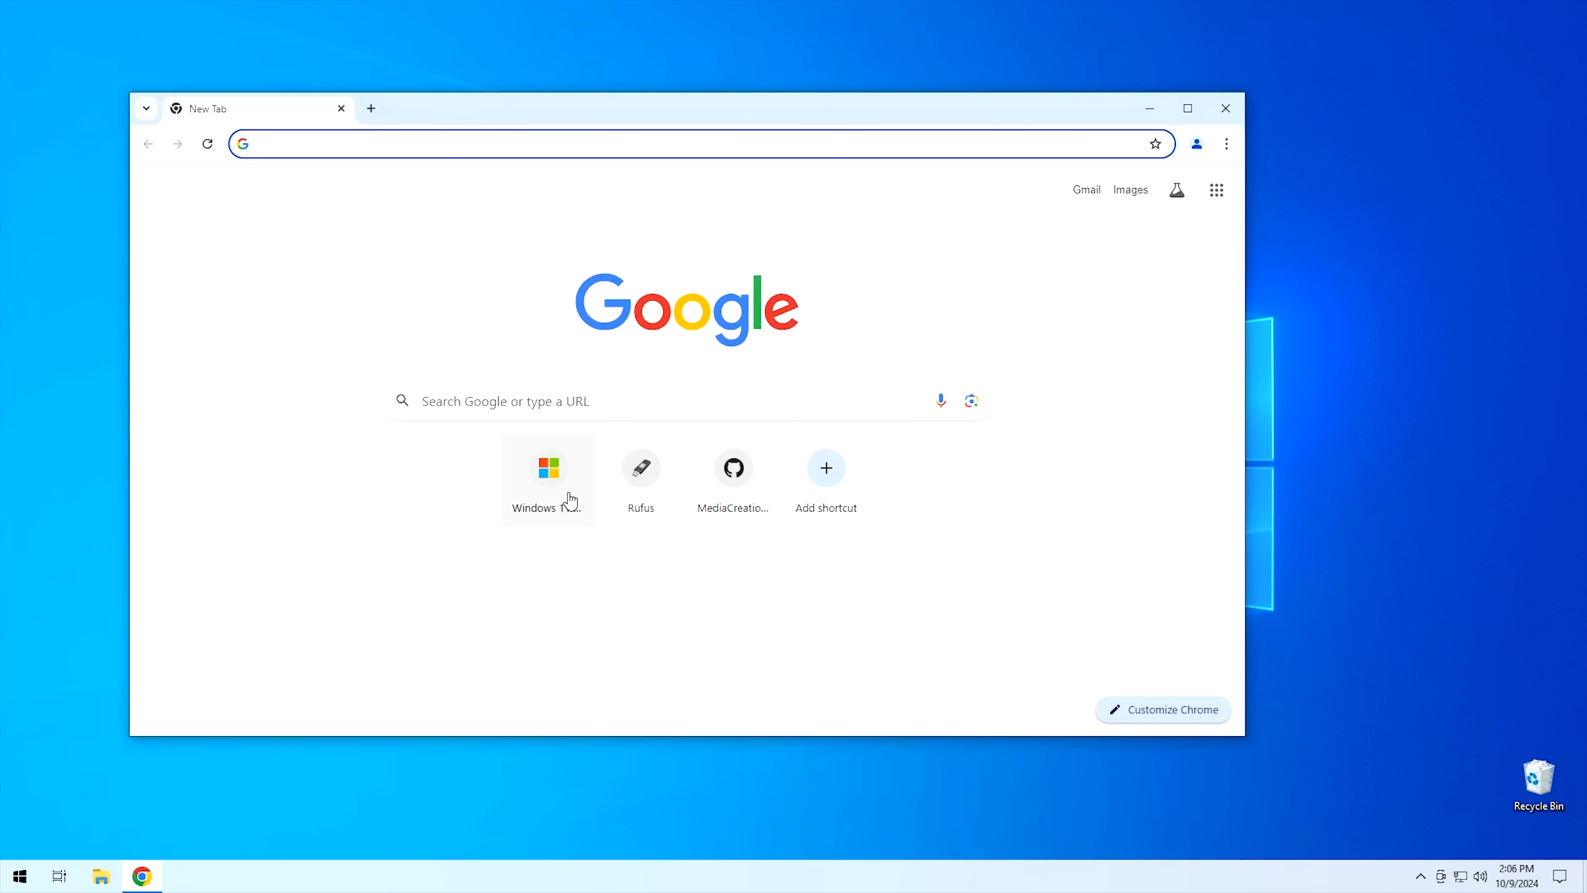
left_click(569, 502)
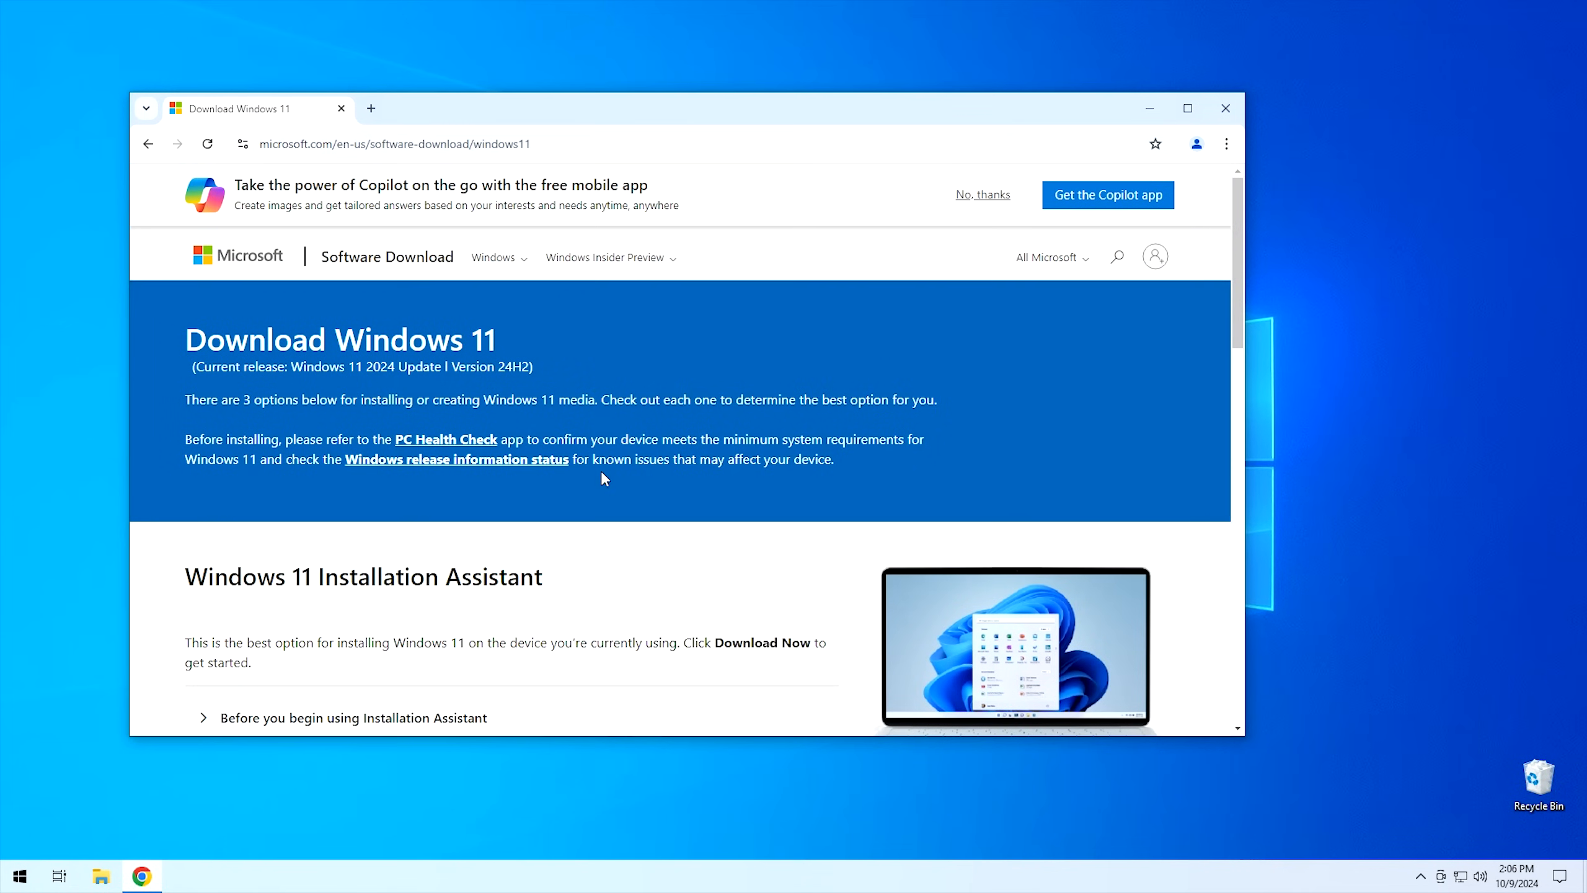
scroll(601, 474, "down", 1)
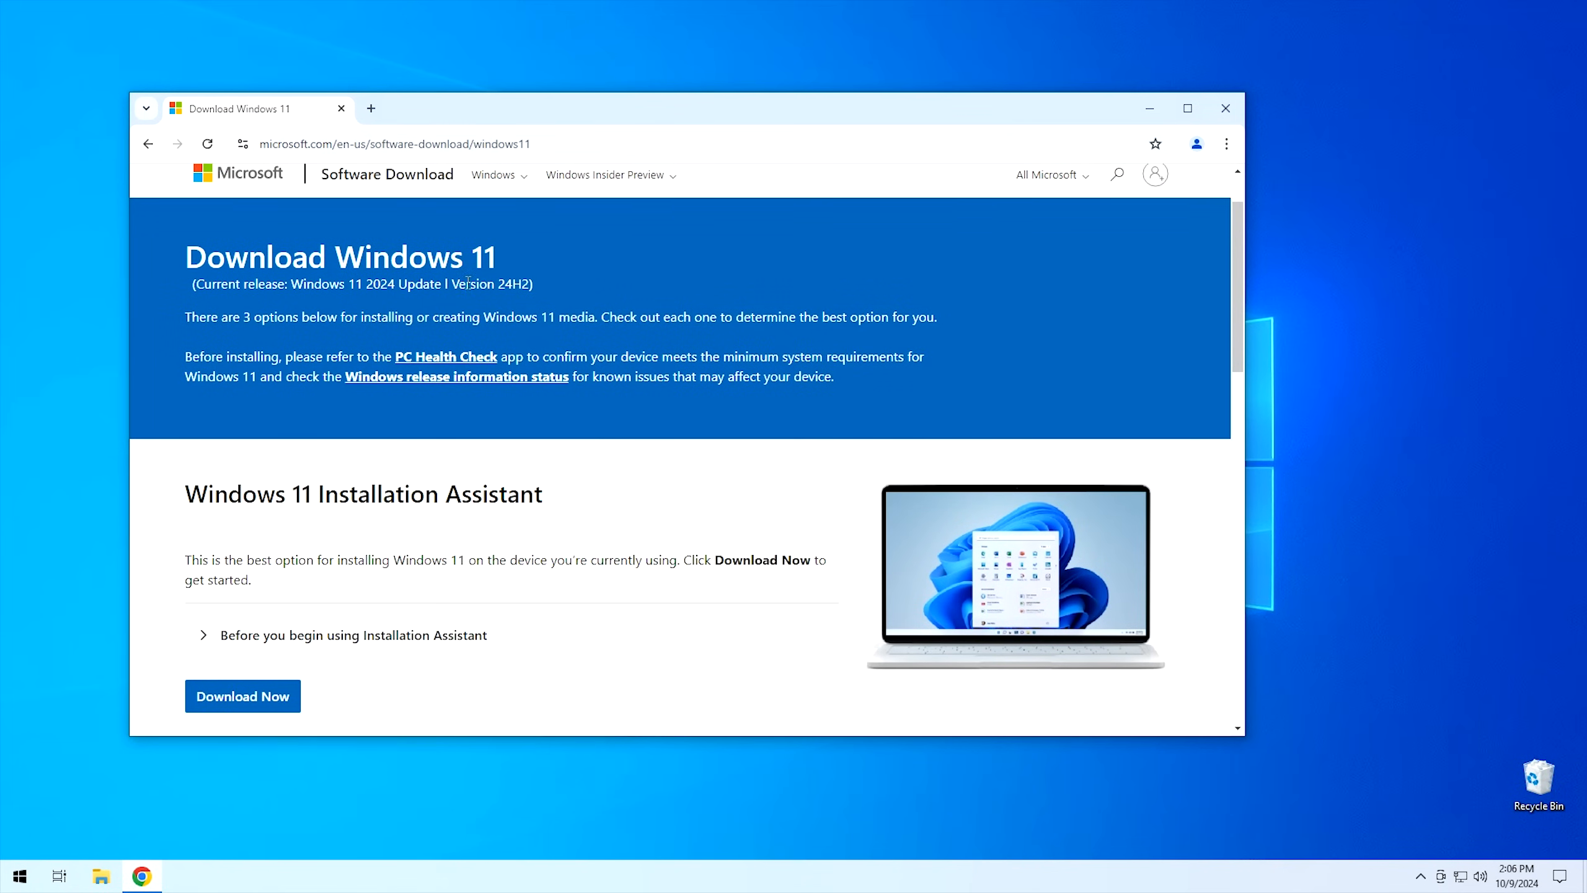
left_click_drag(463, 284, 532, 282)
scroll(561, 495, "down", 3)
scroll(564, 495, "down", 6)
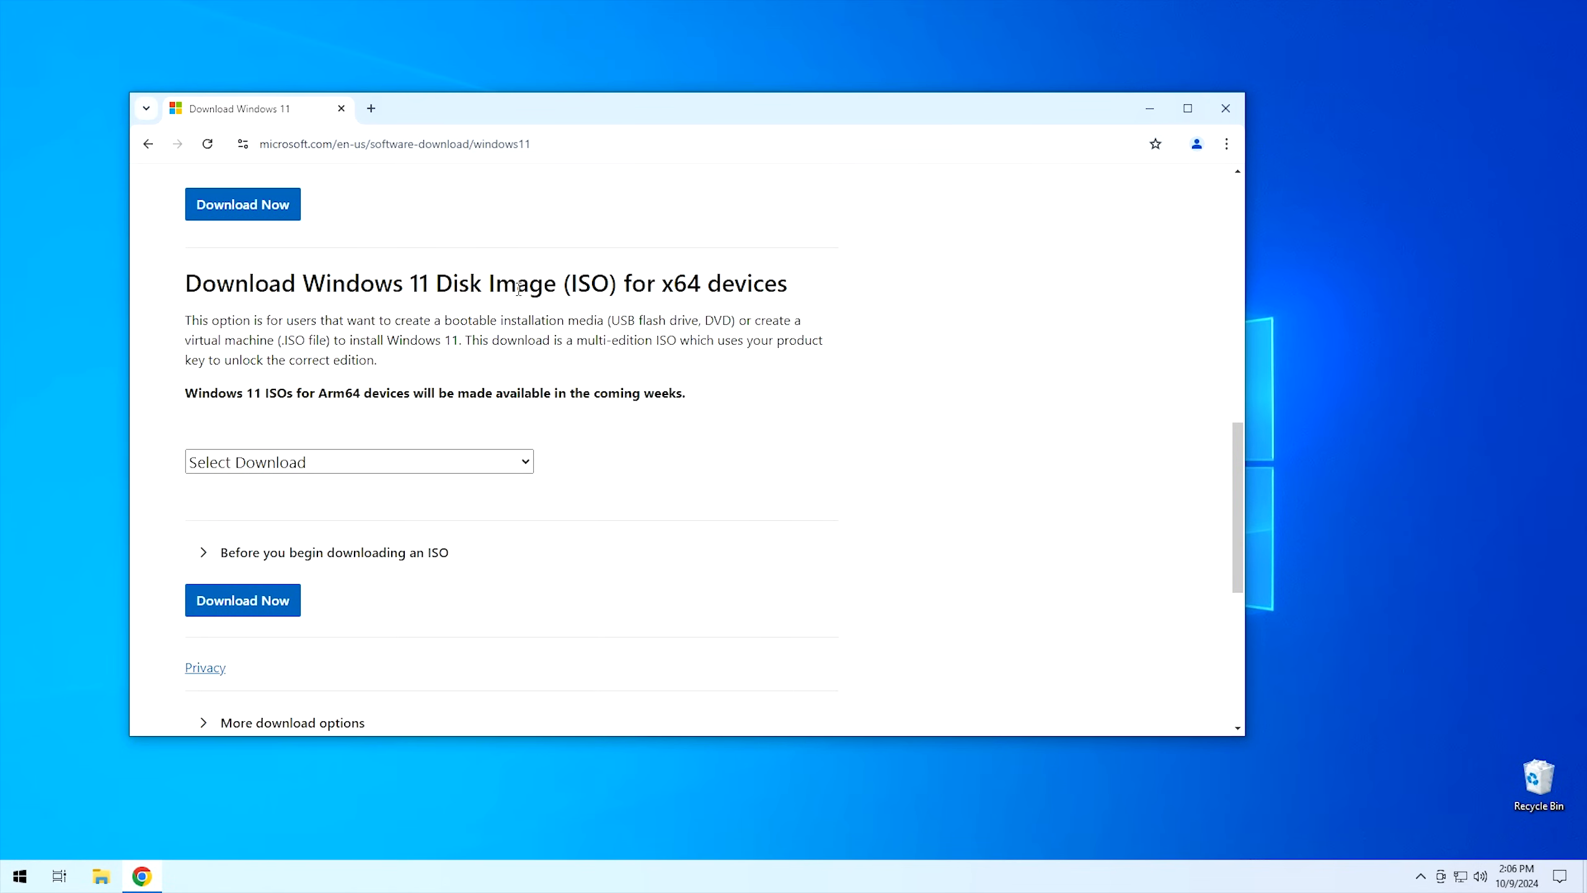
Request the Windows 11 multi-edition ISO for x64 devices with English (United States) as the product language.
left_click(269, 461)
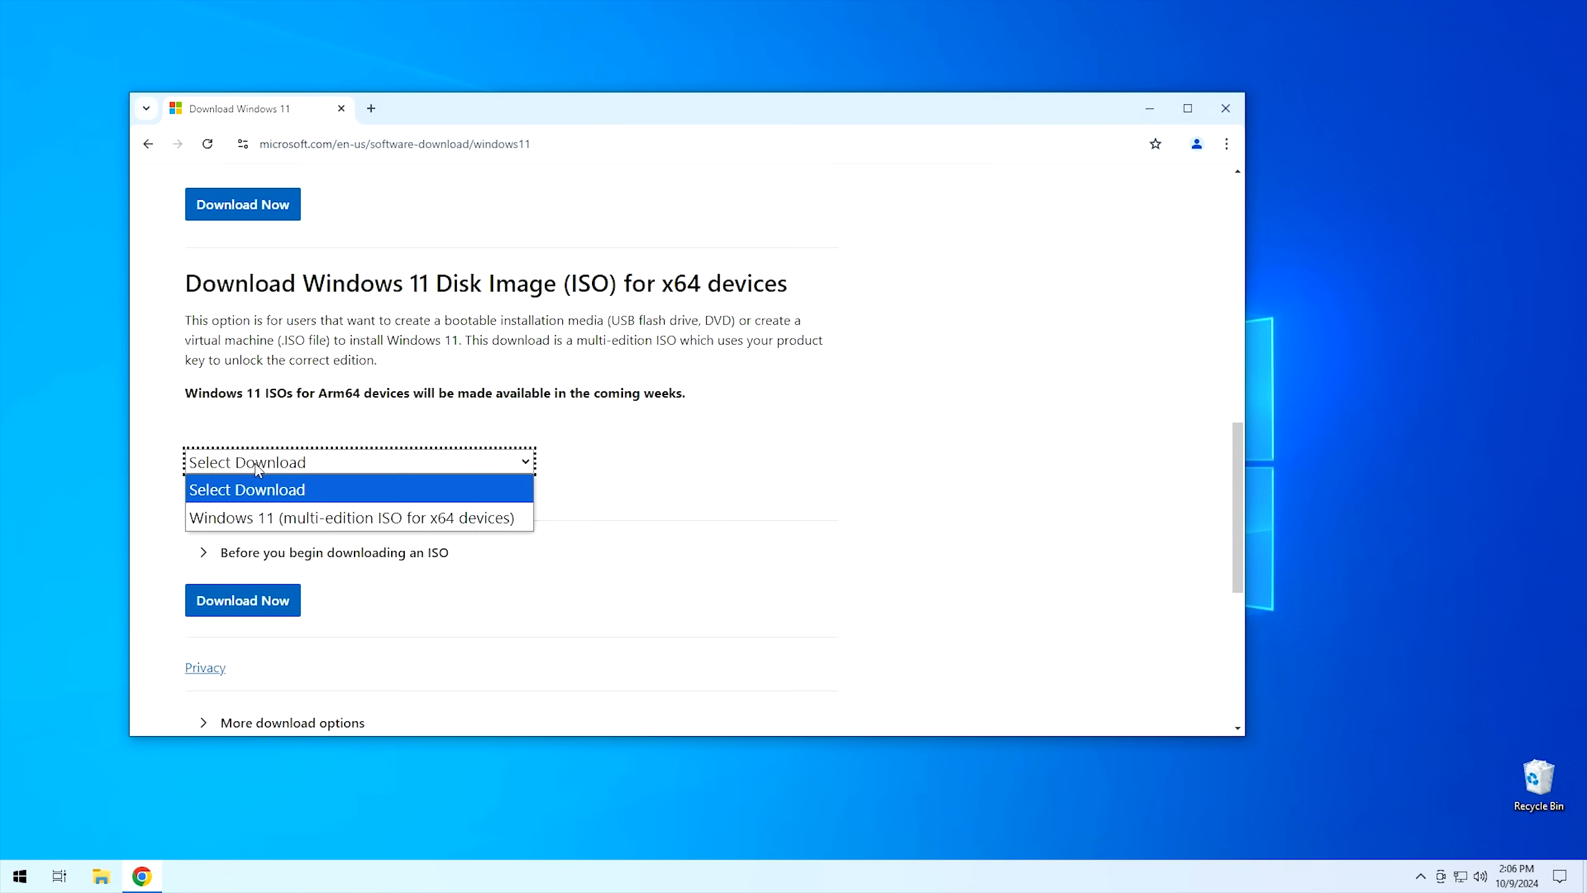
left_click(284, 519)
left_click(232, 601)
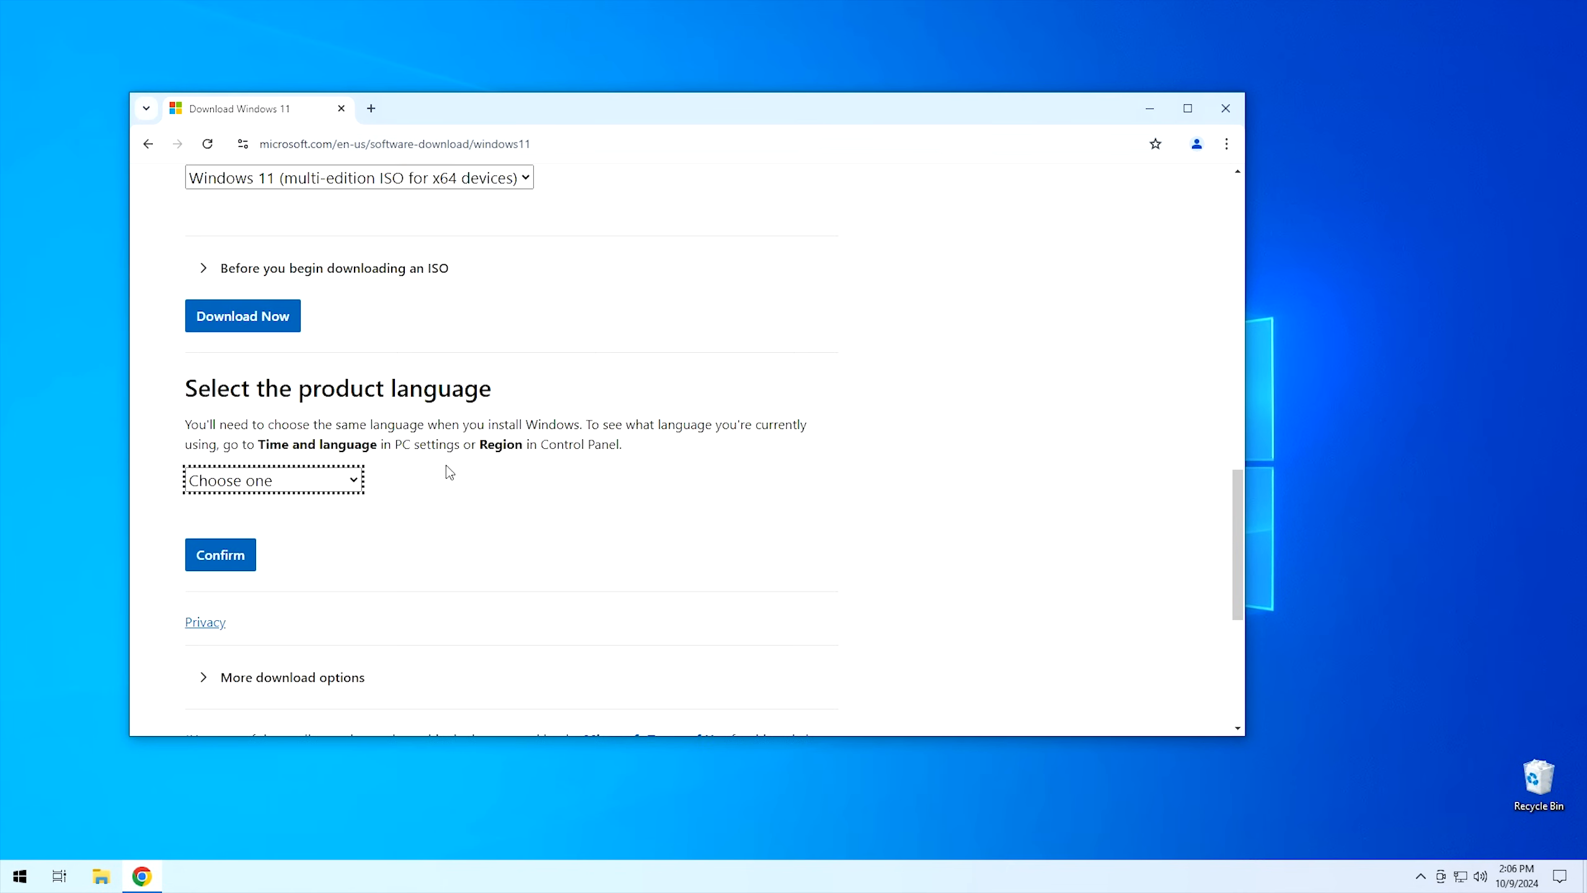
left_click(268, 481)
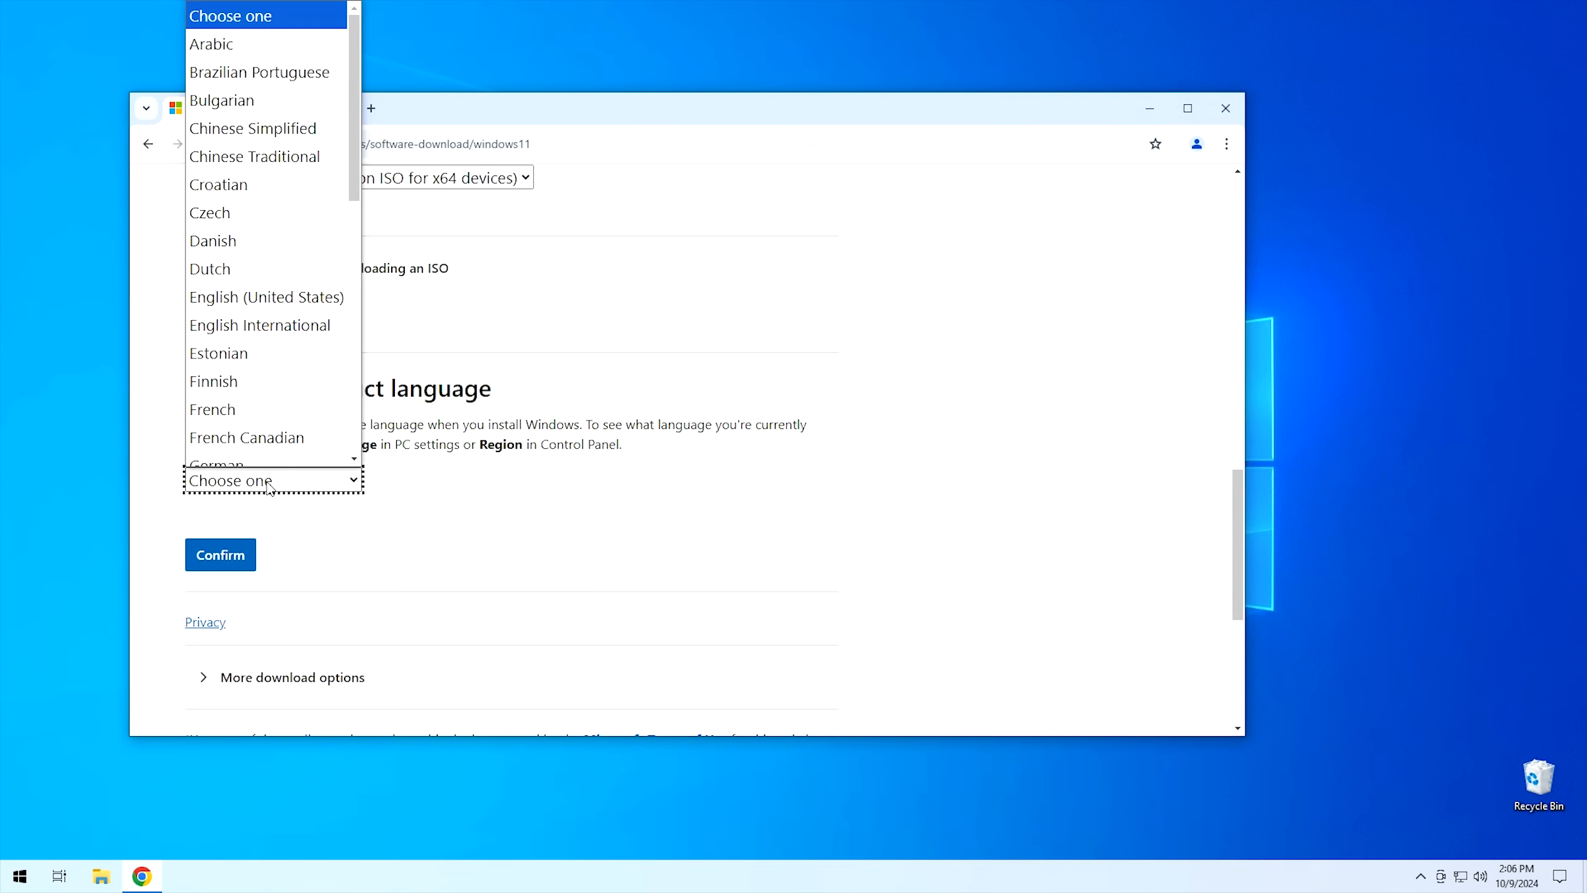
left_click(267, 286)
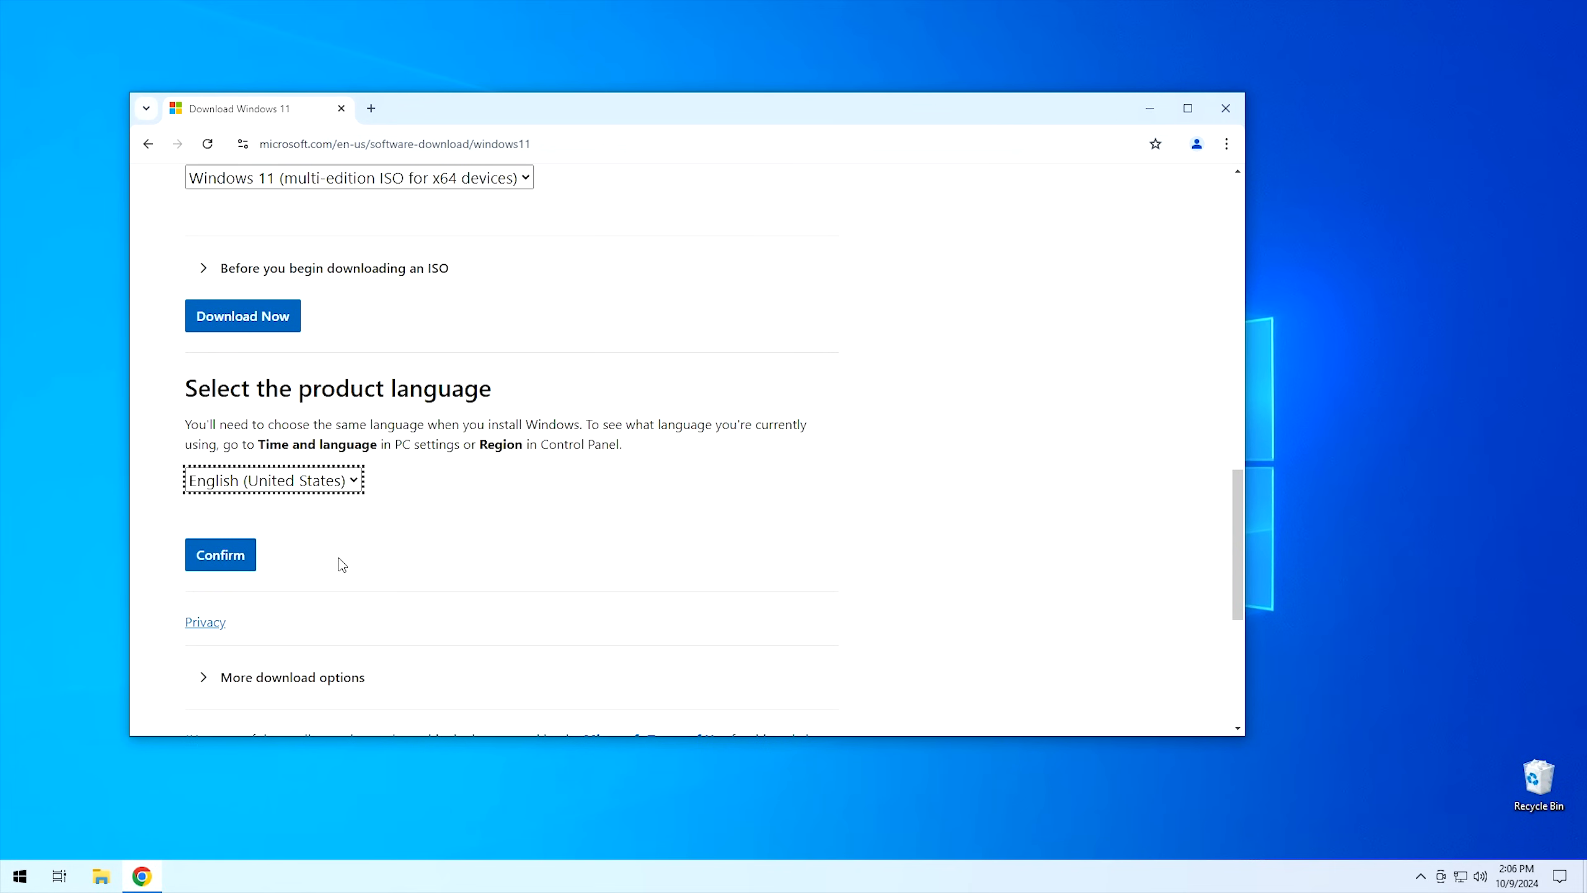
left_click(219, 562)
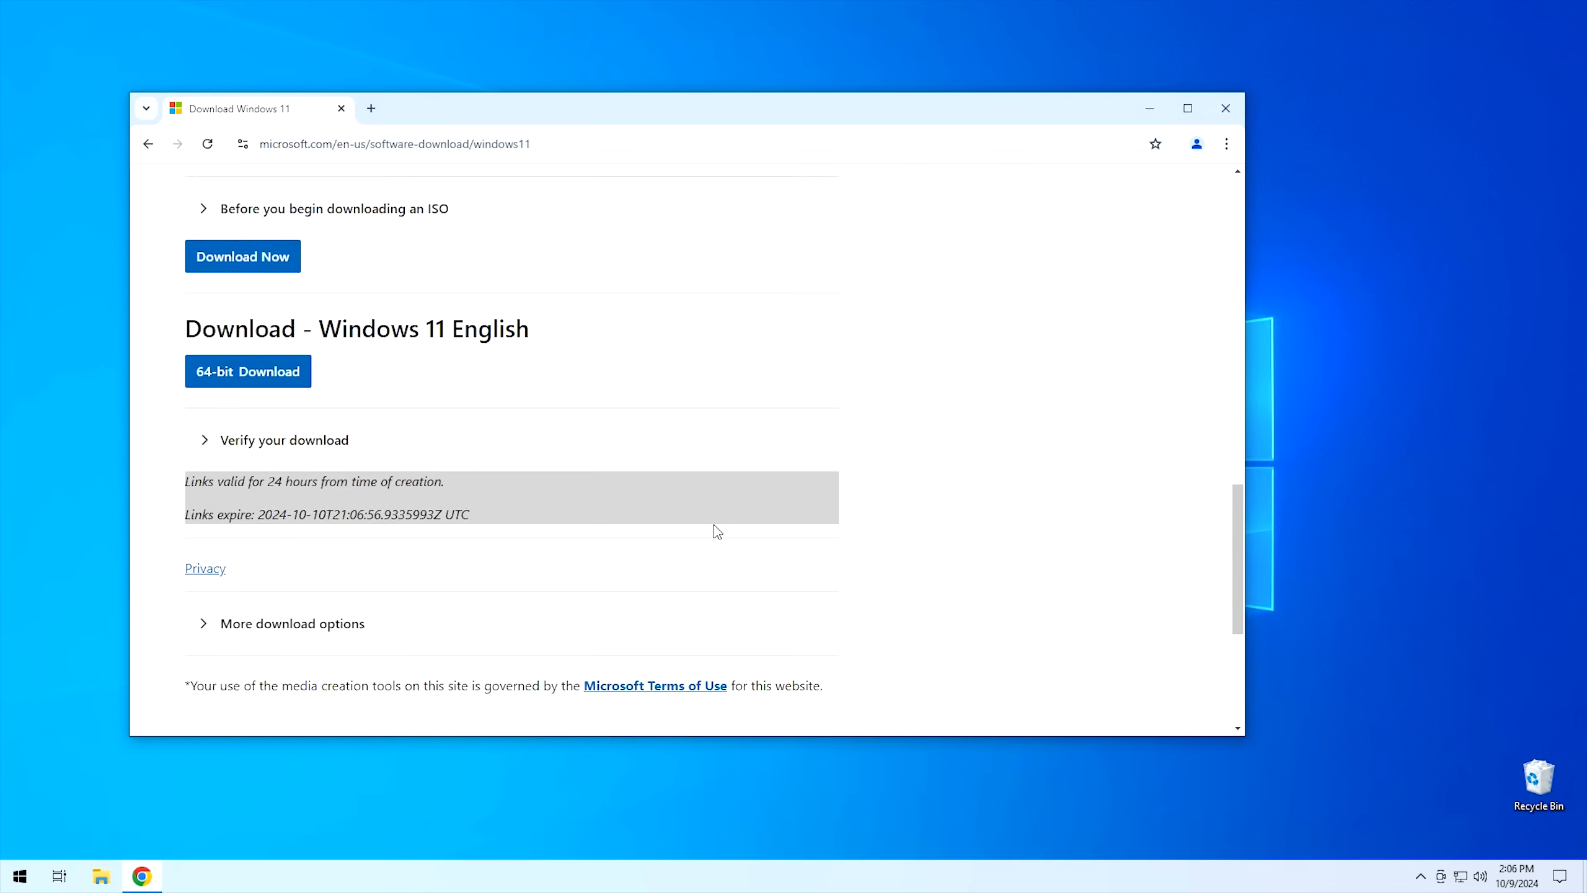
Start the 64-bit Windows 11 English ISO download, cancel it, and close the browser.
scroll(688, 525, "down", 2)
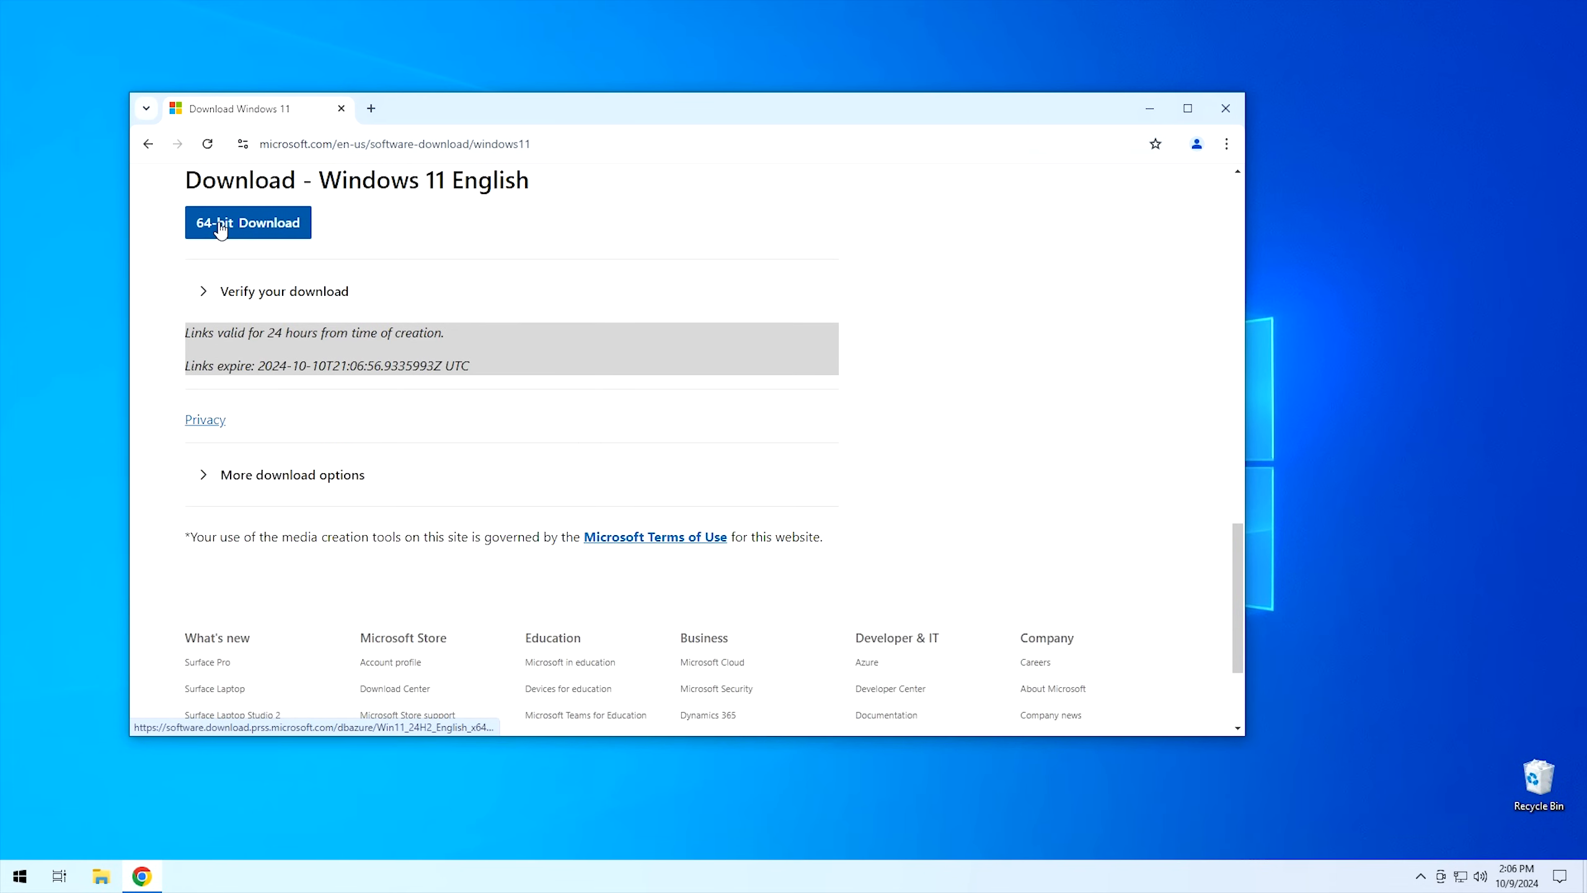
left_click(239, 236)
left_click(1166, 144)
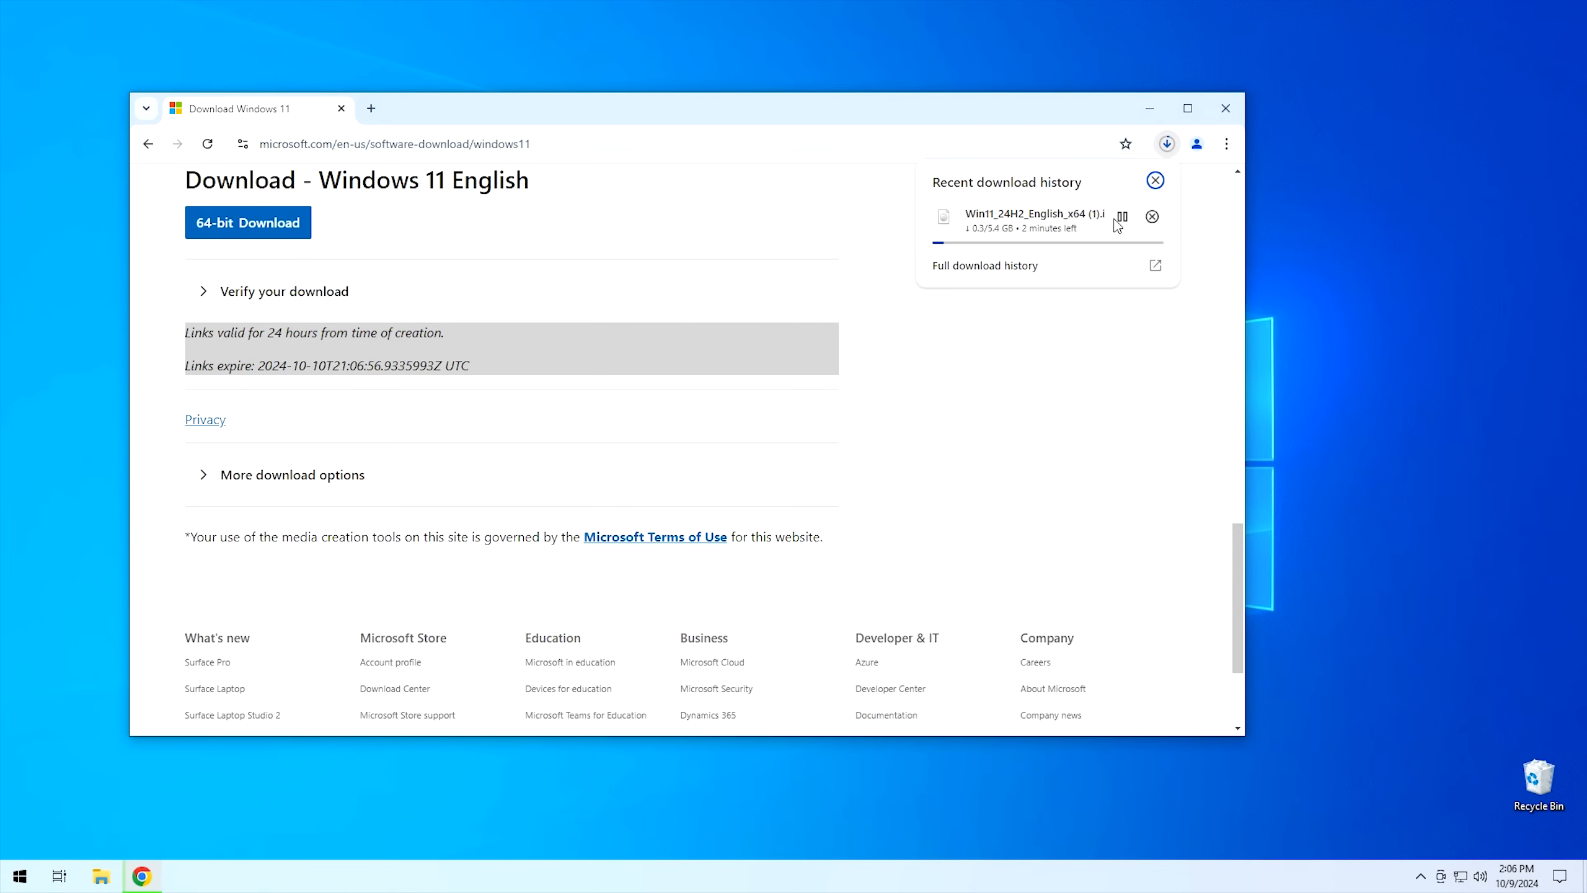
left_click(1151, 217)
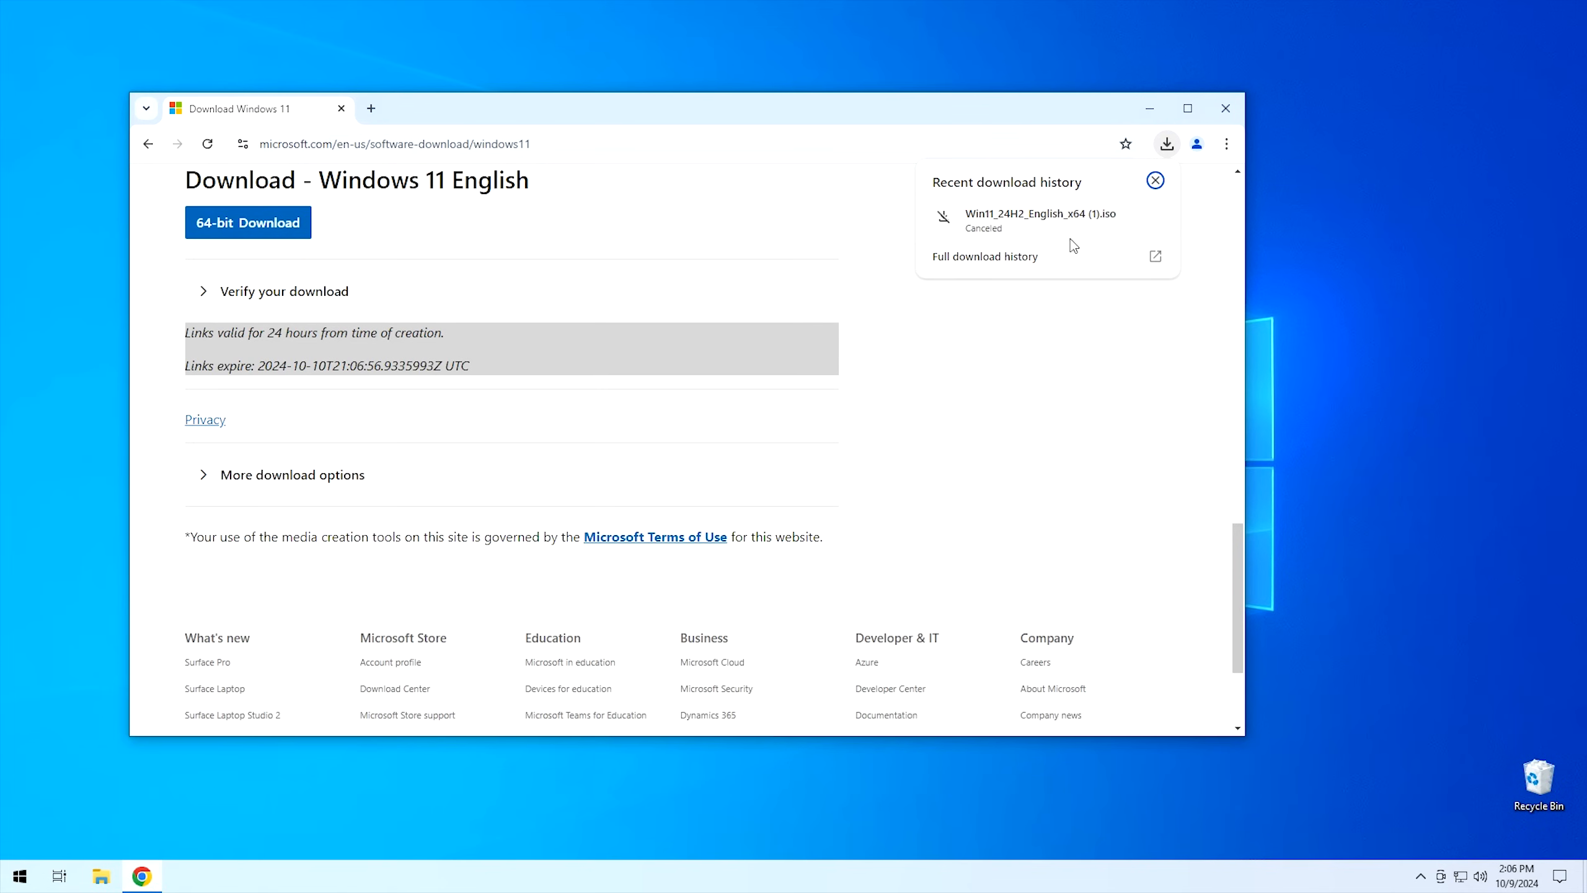
left_click(1226, 108)
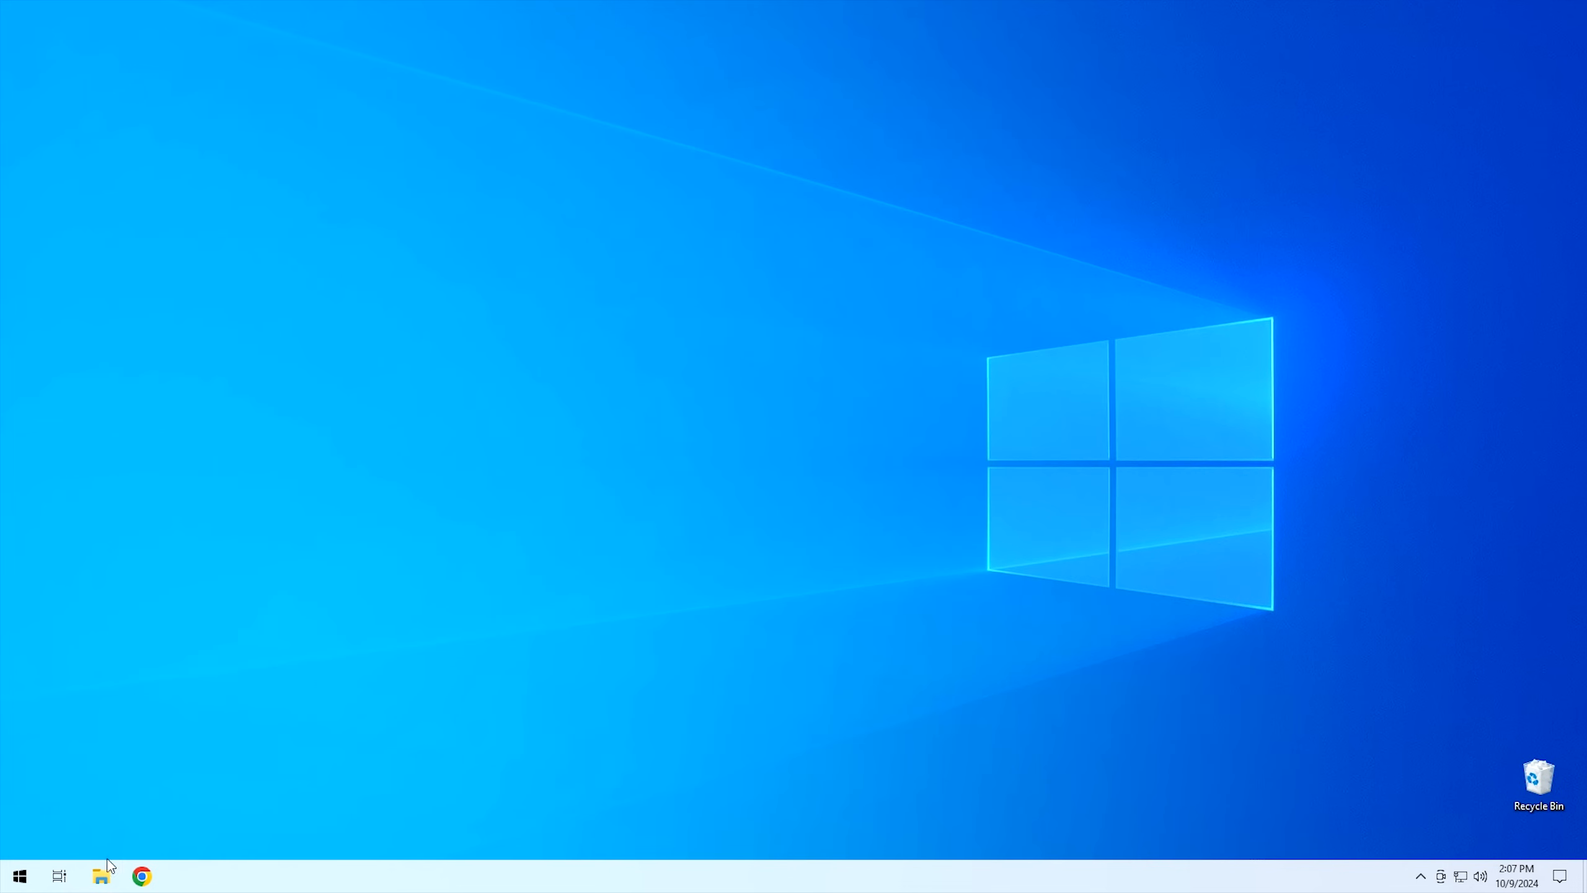
Locate the Win11_24H2_English_x64 disc image in the Downloads folder and minimise File Explorer.
left_click(102, 875)
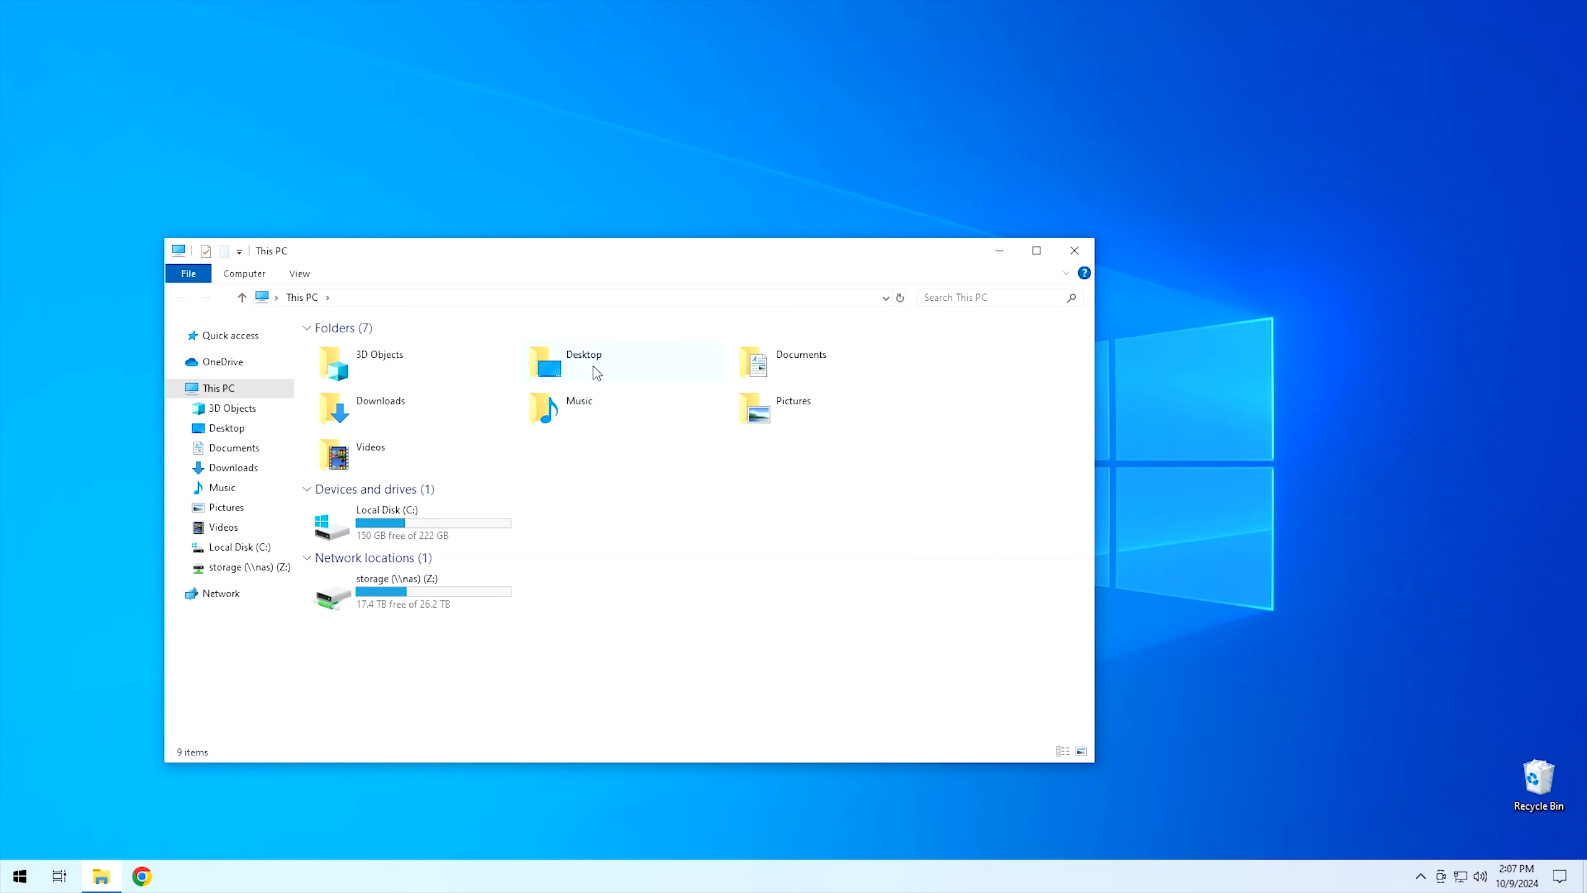
double_click(397, 424)
left_click(415, 369)
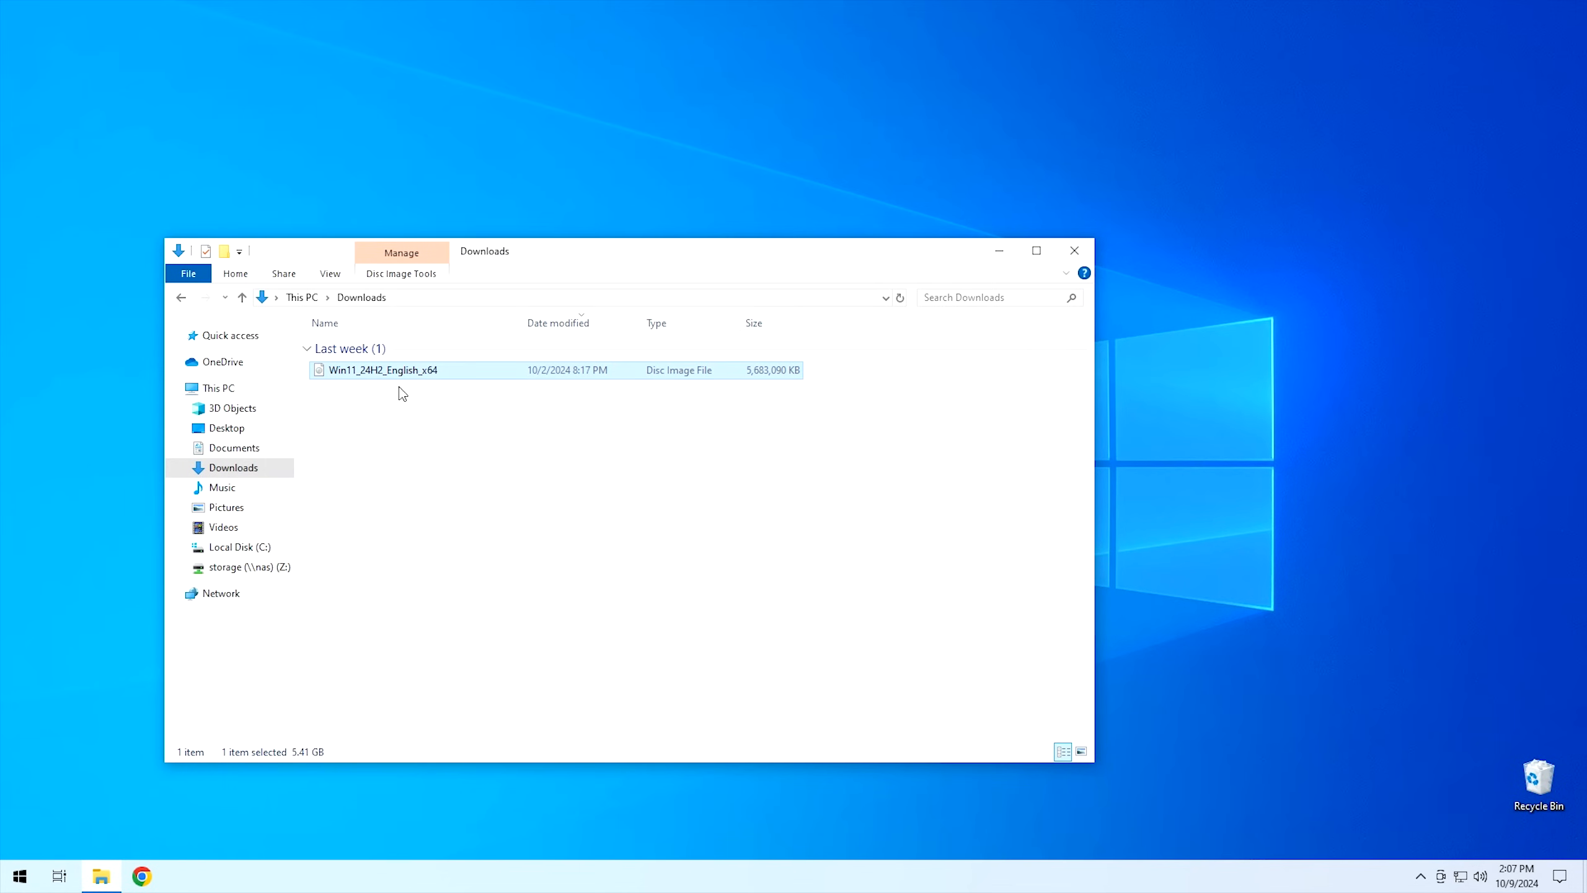
left_click(102, 875)
Download the portable Windows x64 release rufus-4.5p.exe from the Rufus site and check it in its download folder.
left_click(142, 877)
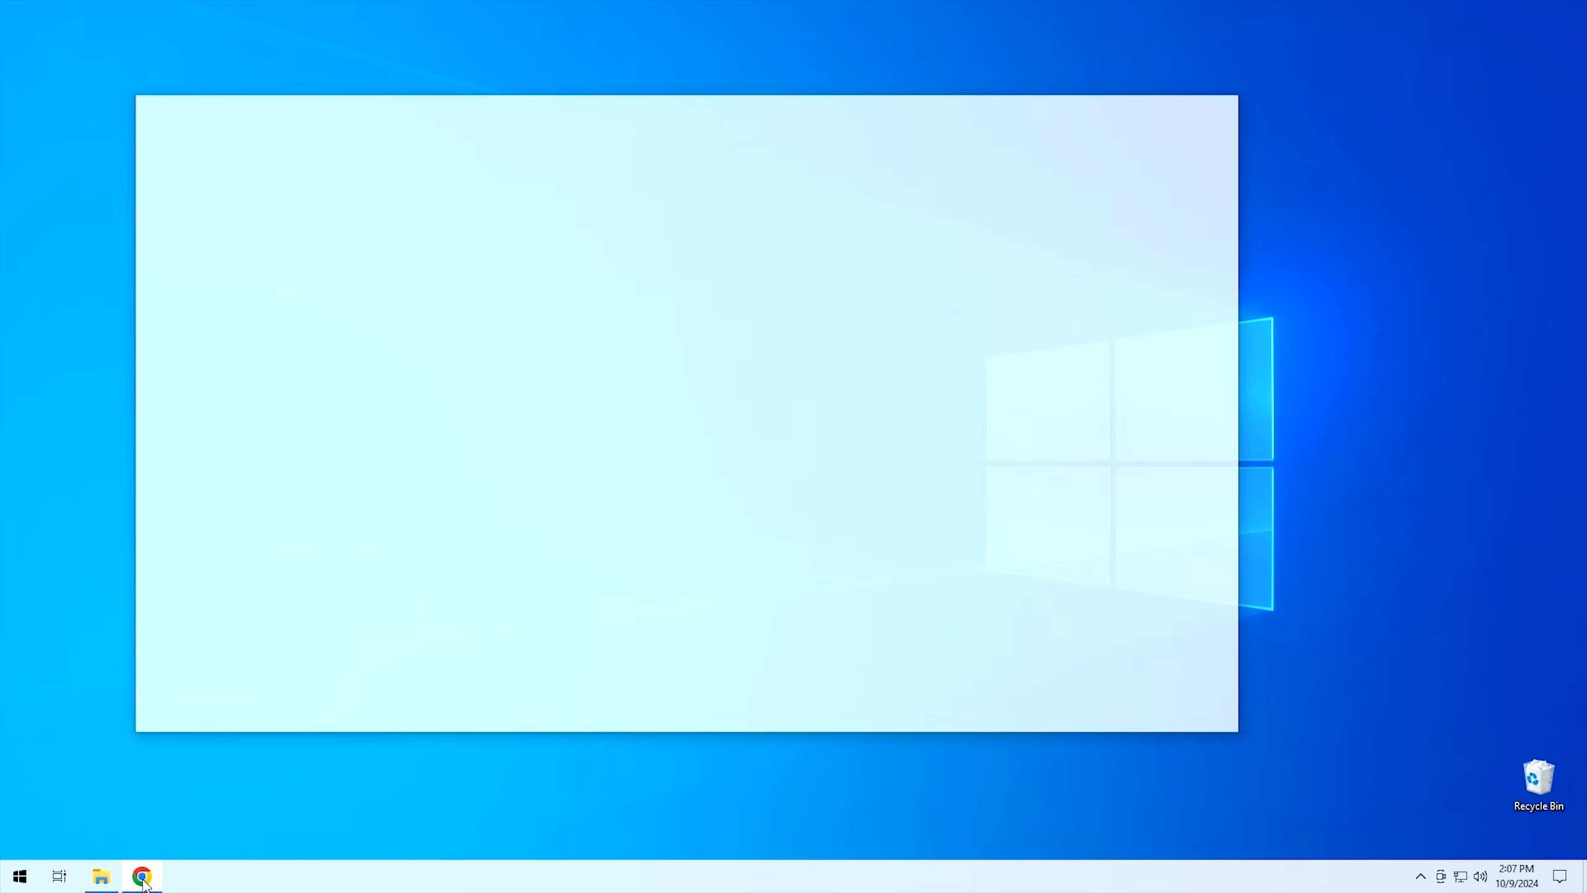
left_click(652, 495)
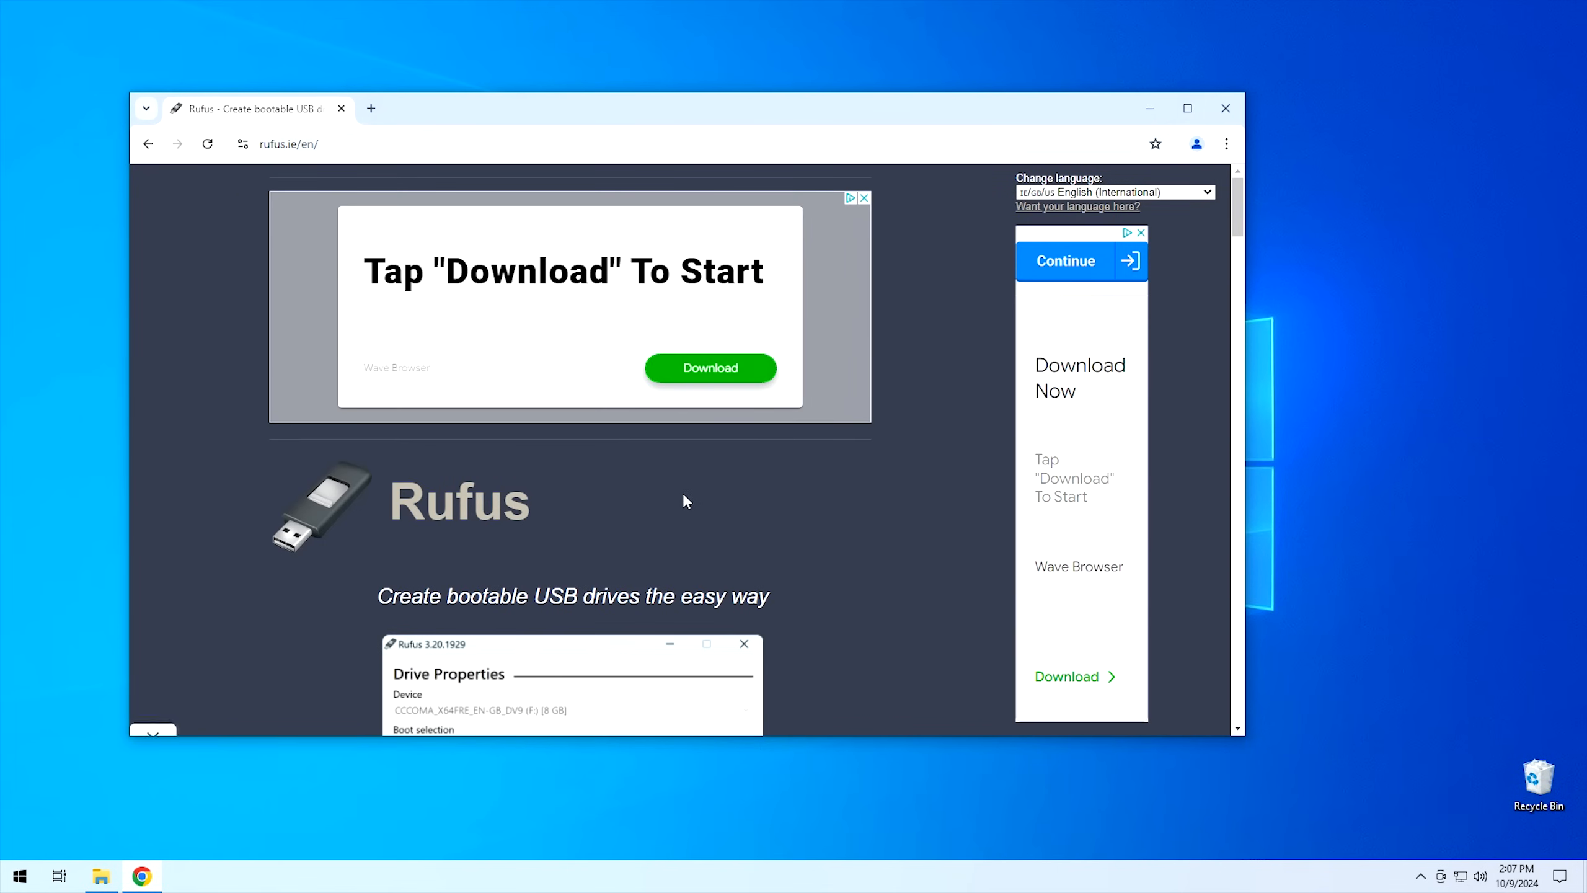
scroll(778, 525, "down", 5)
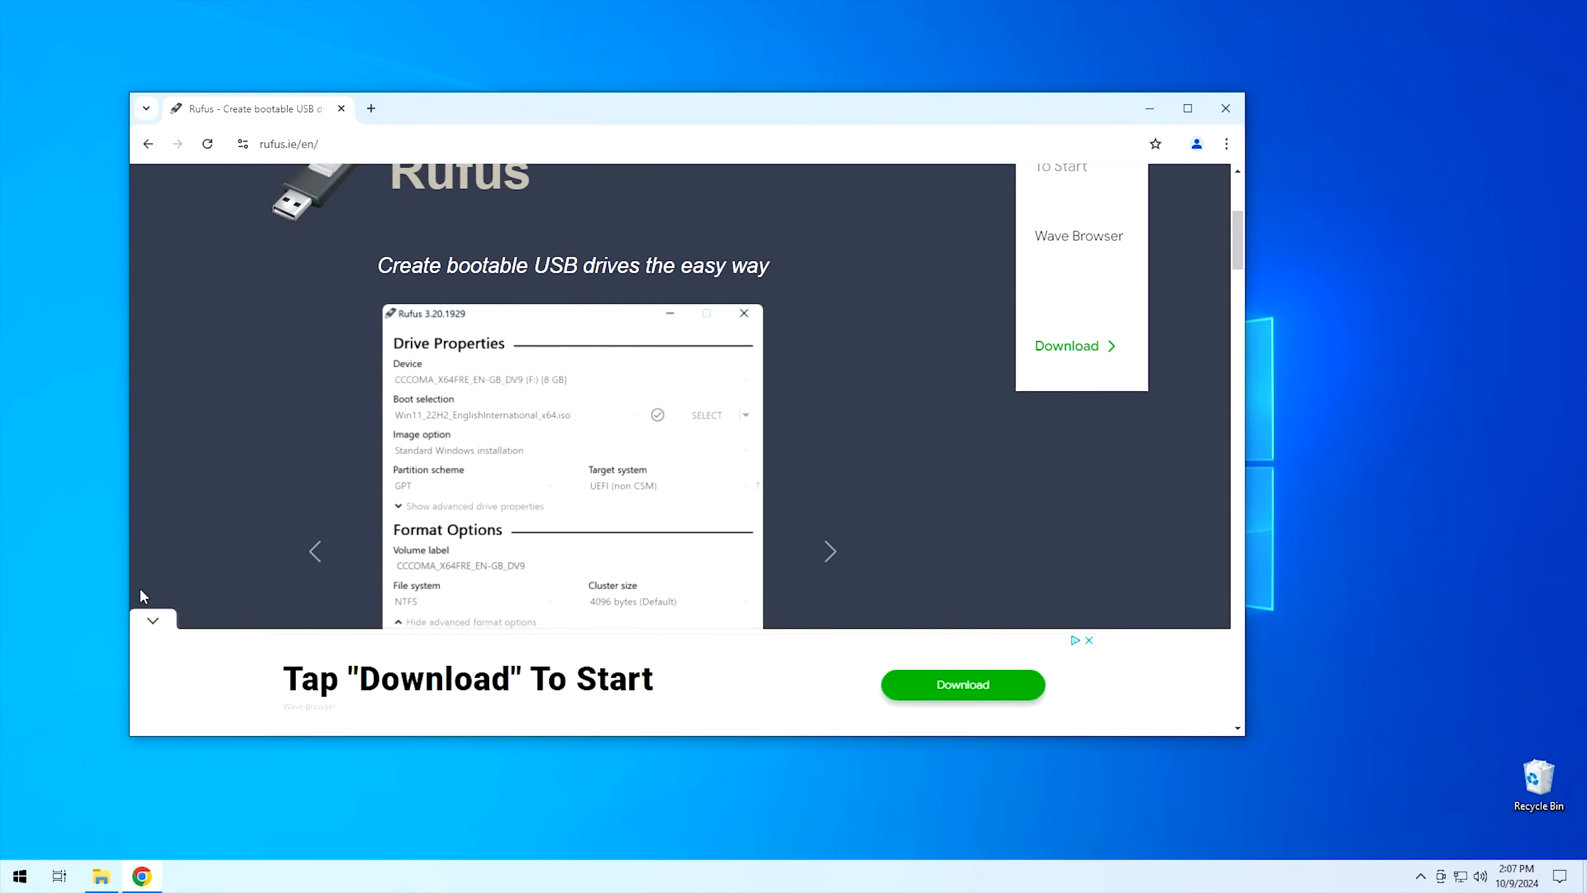
left_click(153, 623)
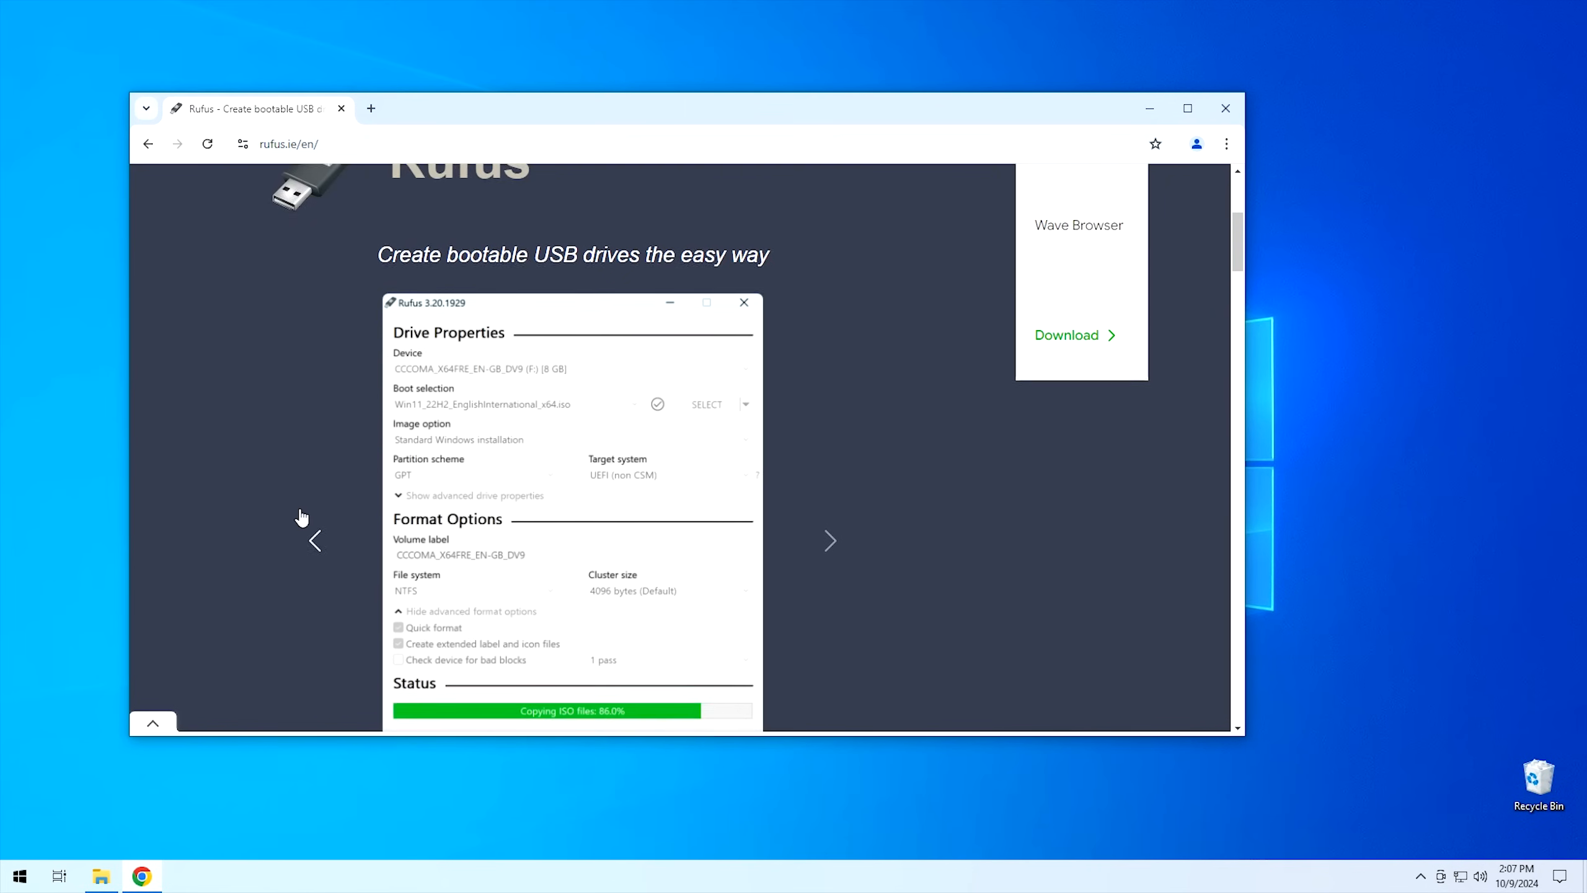
scroll(301, 518, "down", 4)
scroll(301, 518, "down", 10)
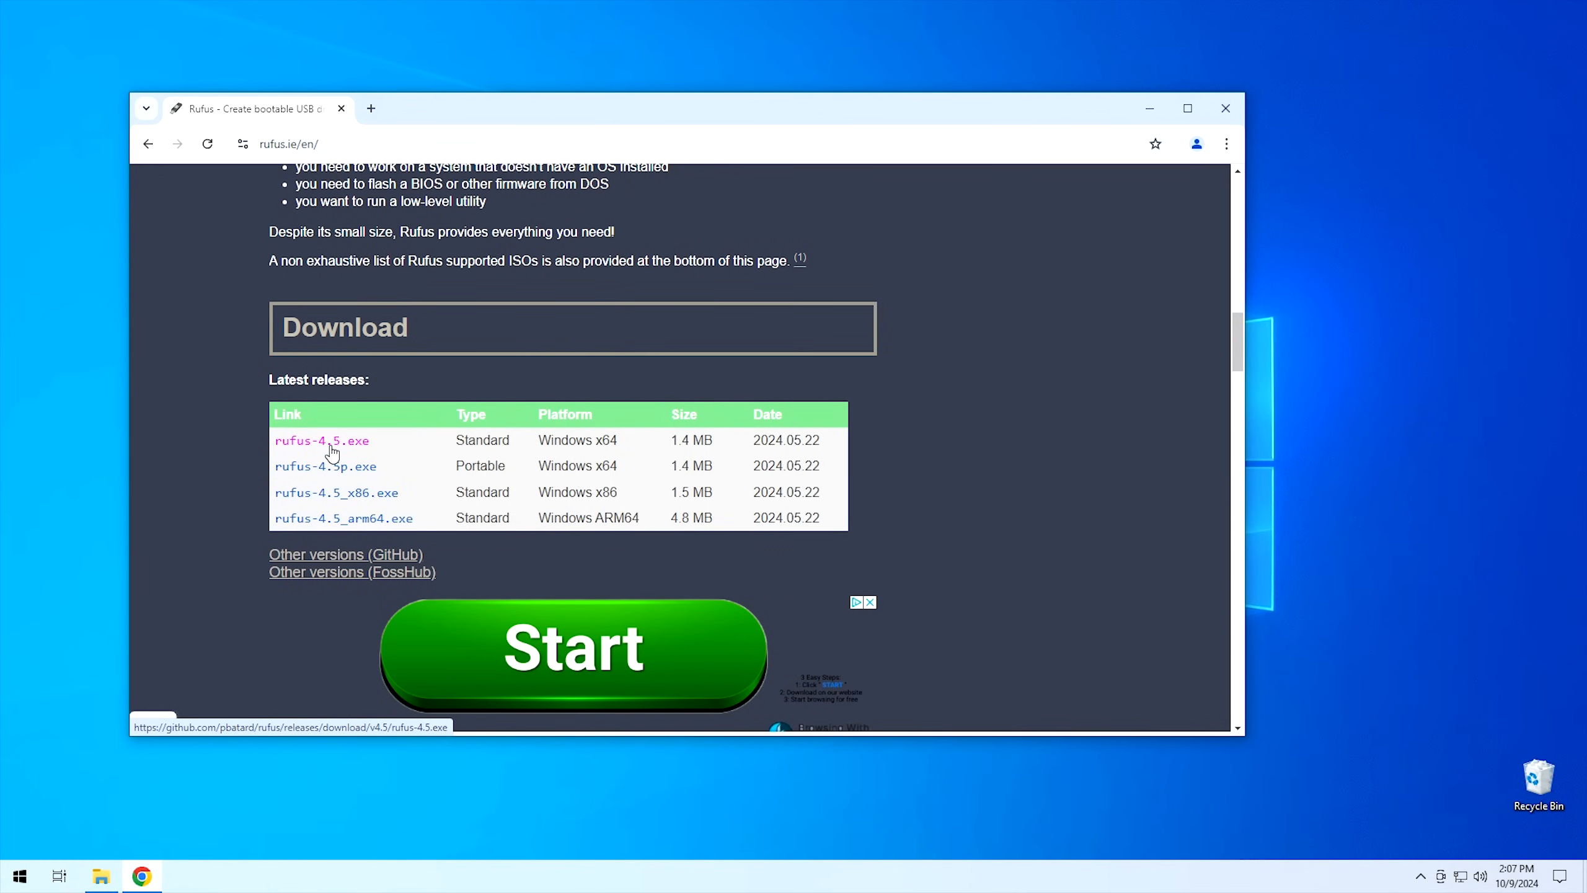
left_click(329, 474)
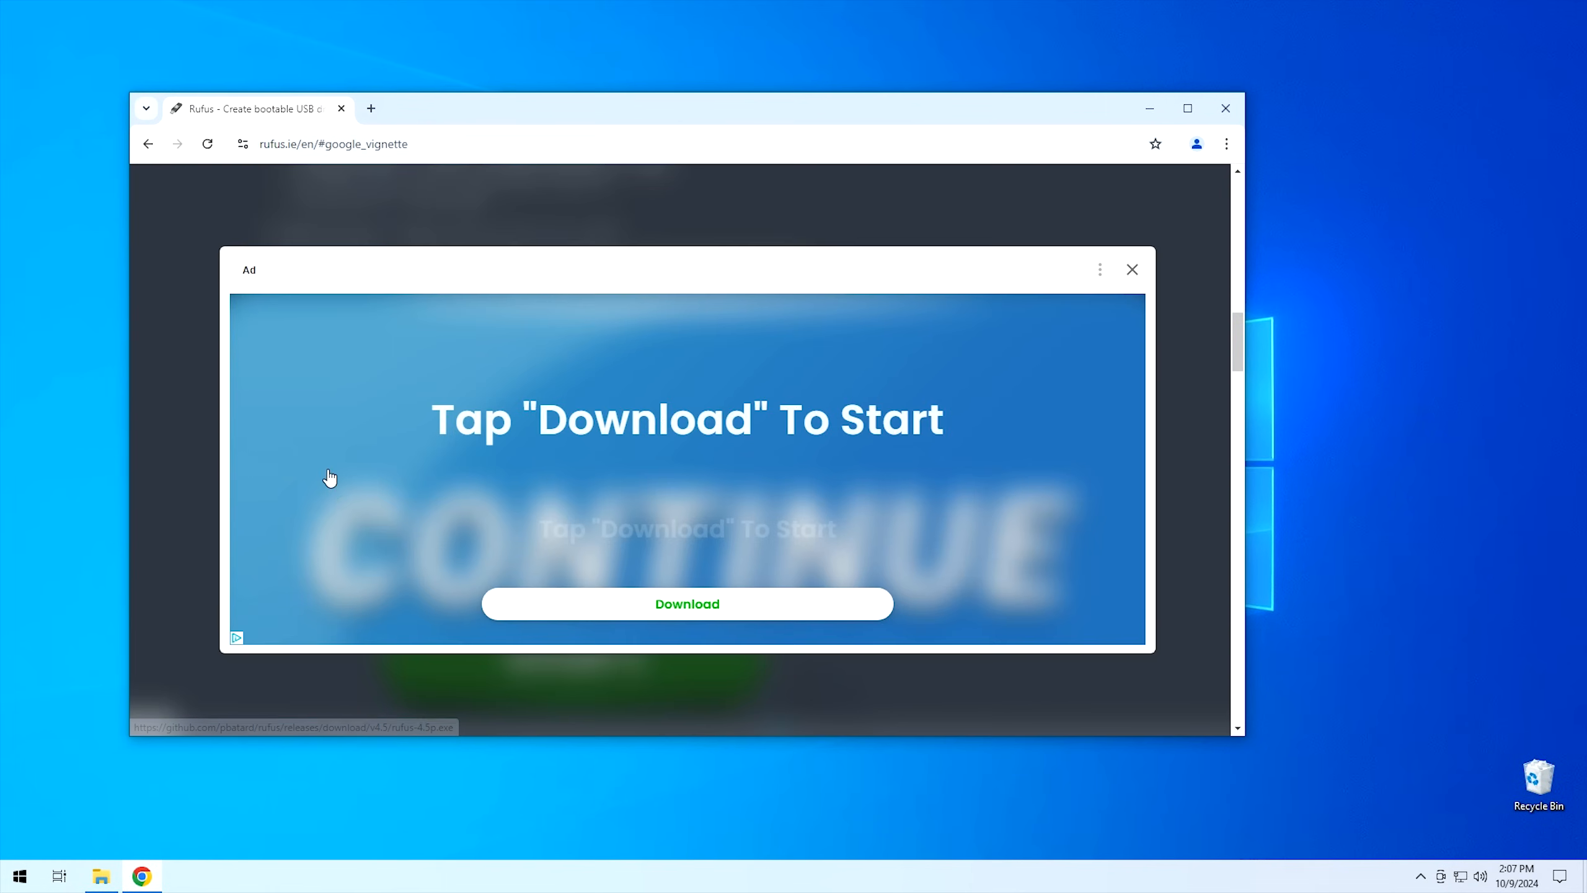
left_click(1132, 271)
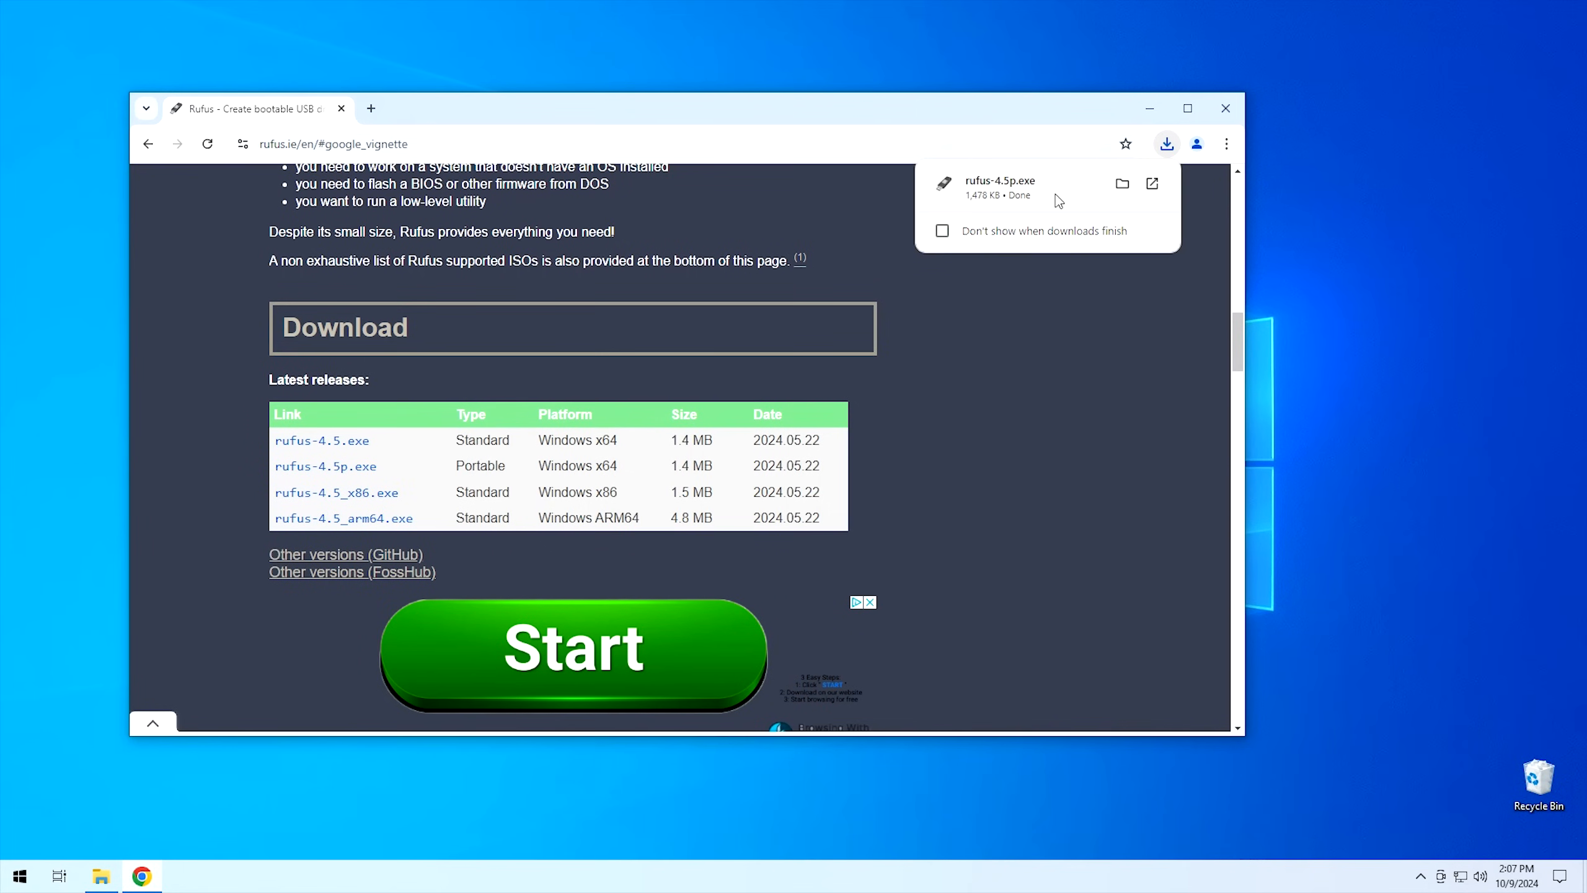
left_click(1123, 184)
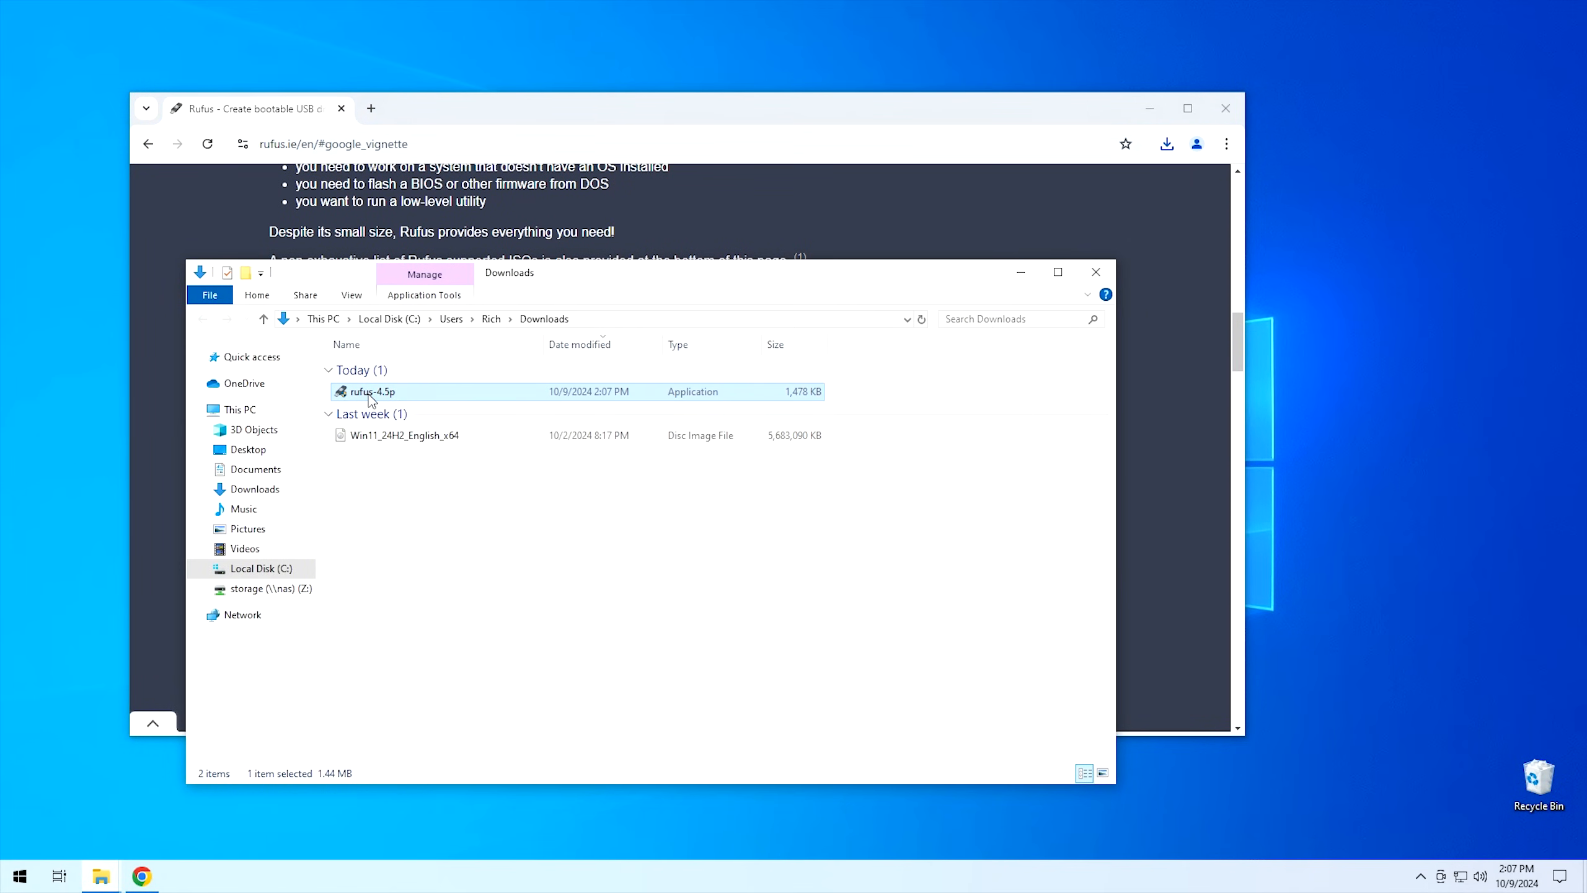
left_click(1096, 272)
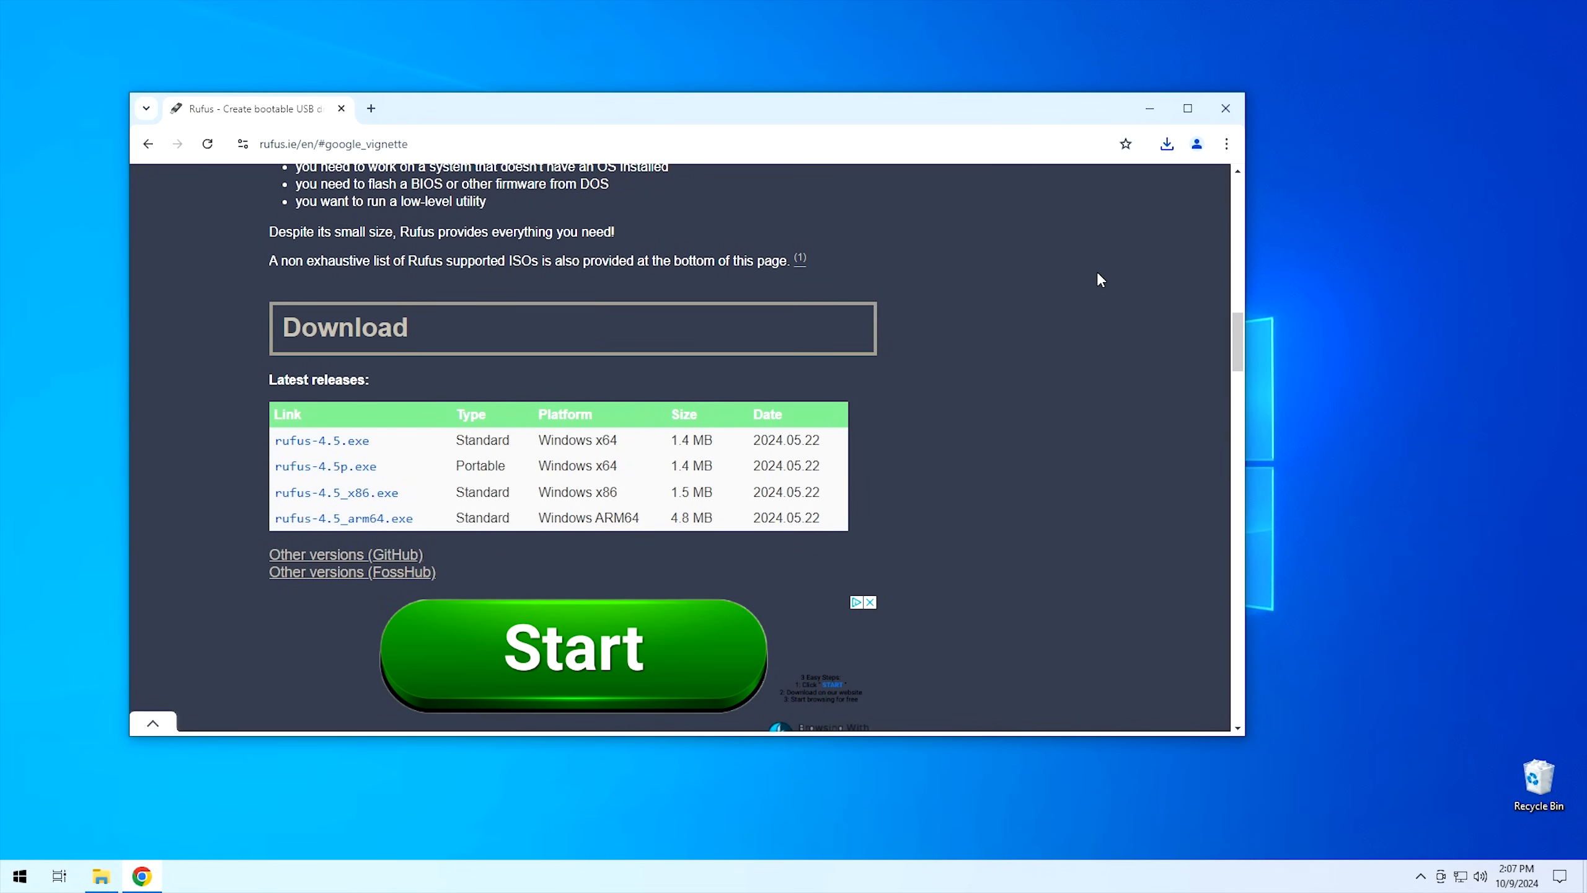
Download the MediaCreationTool.bat GitHub repository as a ZIP, show it in its folder, and close the browser.
left_click(372, 108)
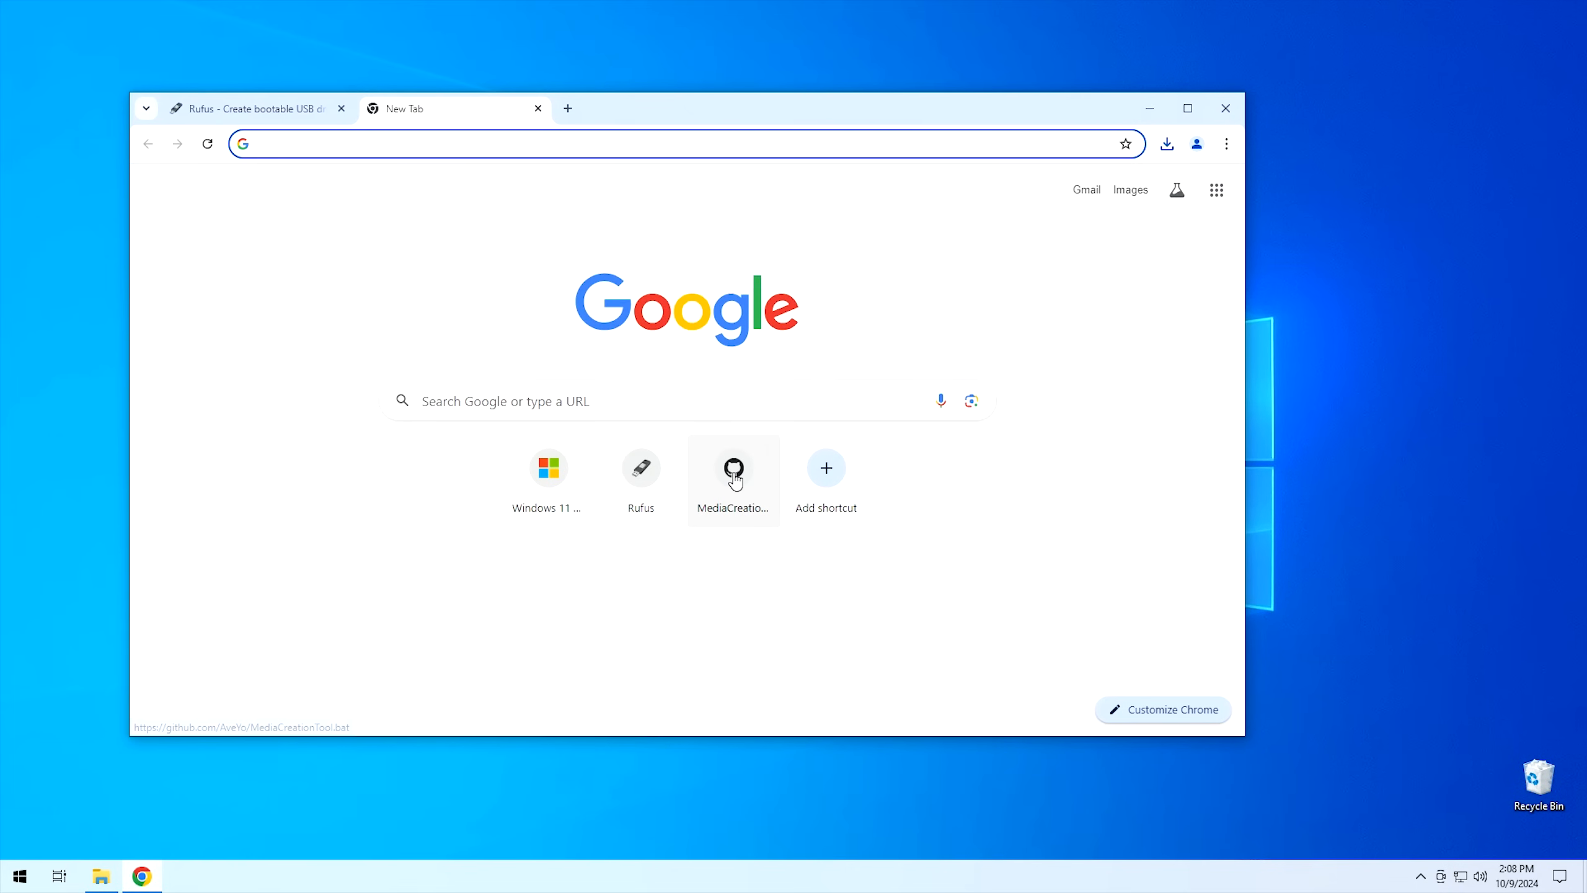
left_click(735, 481)
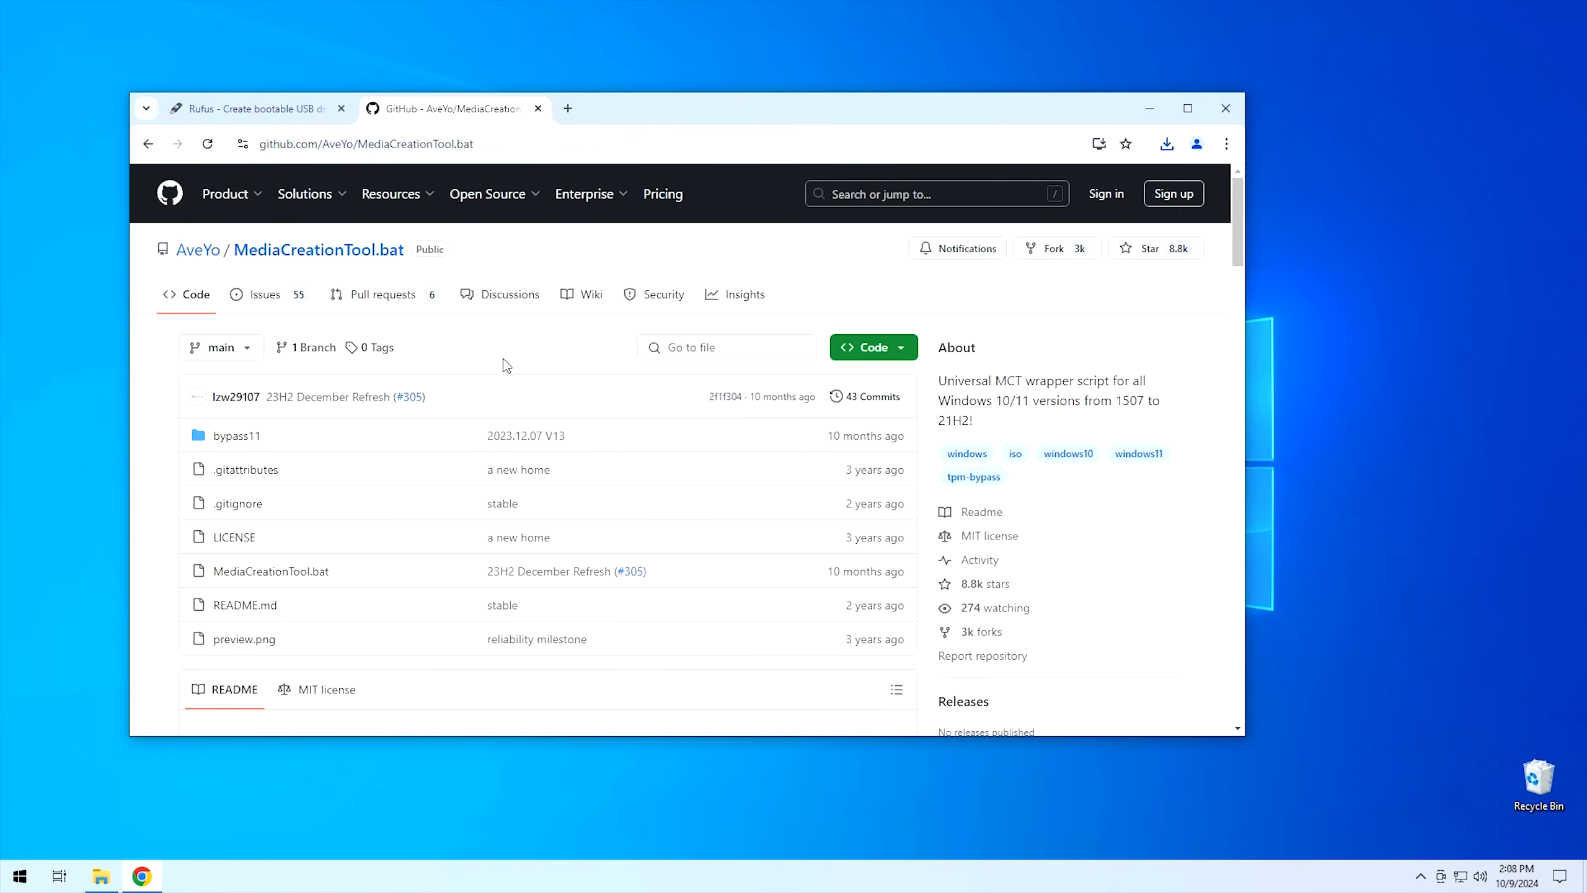
left_click(879, 348)
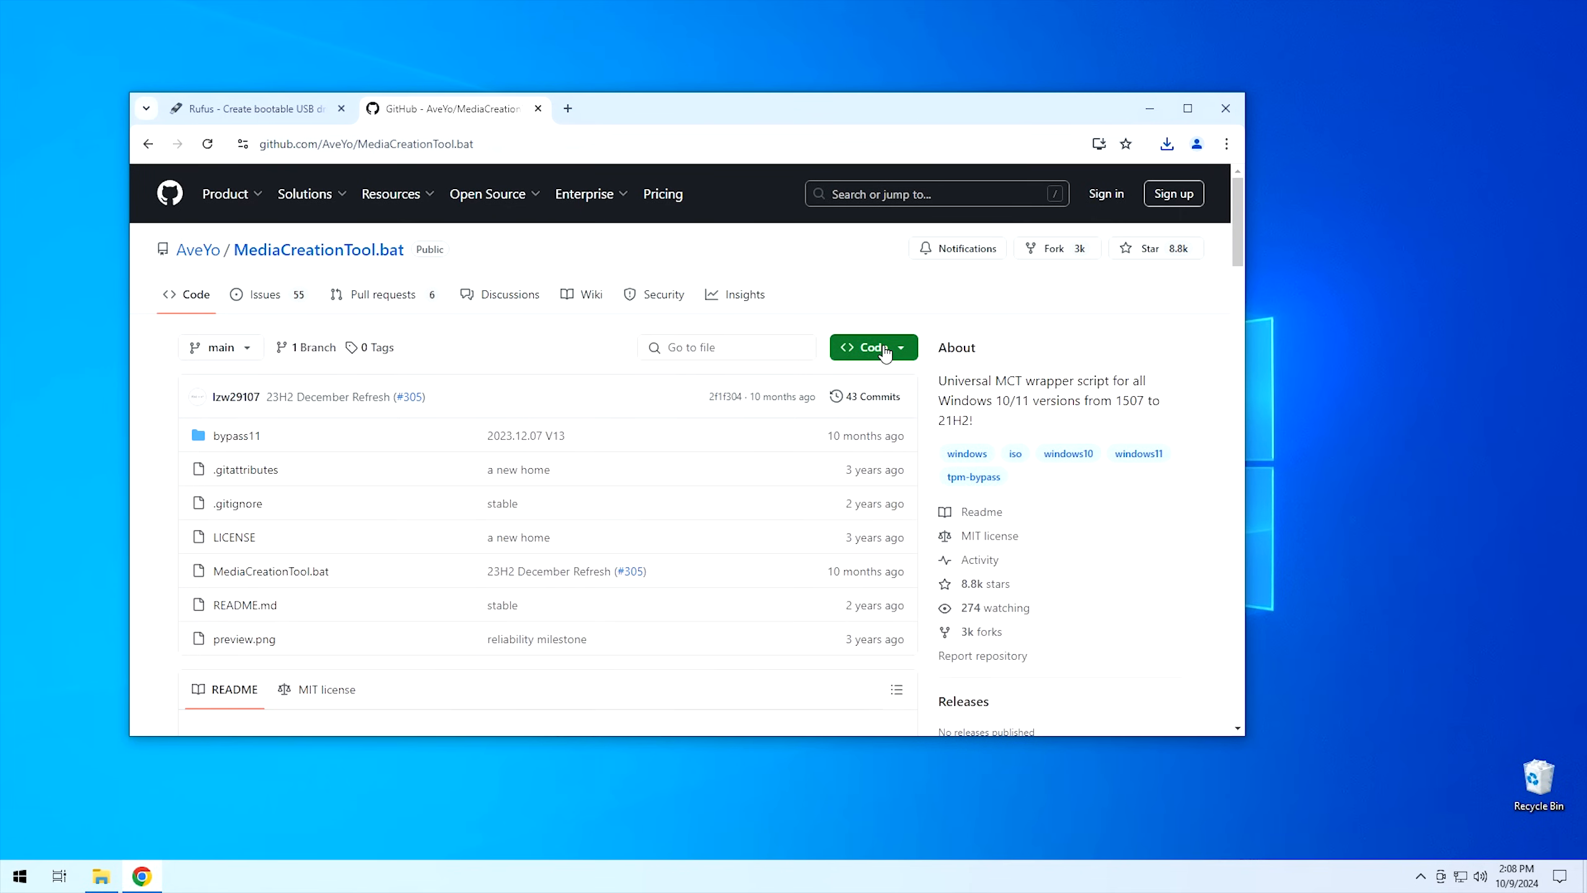
left_click(678, 583)
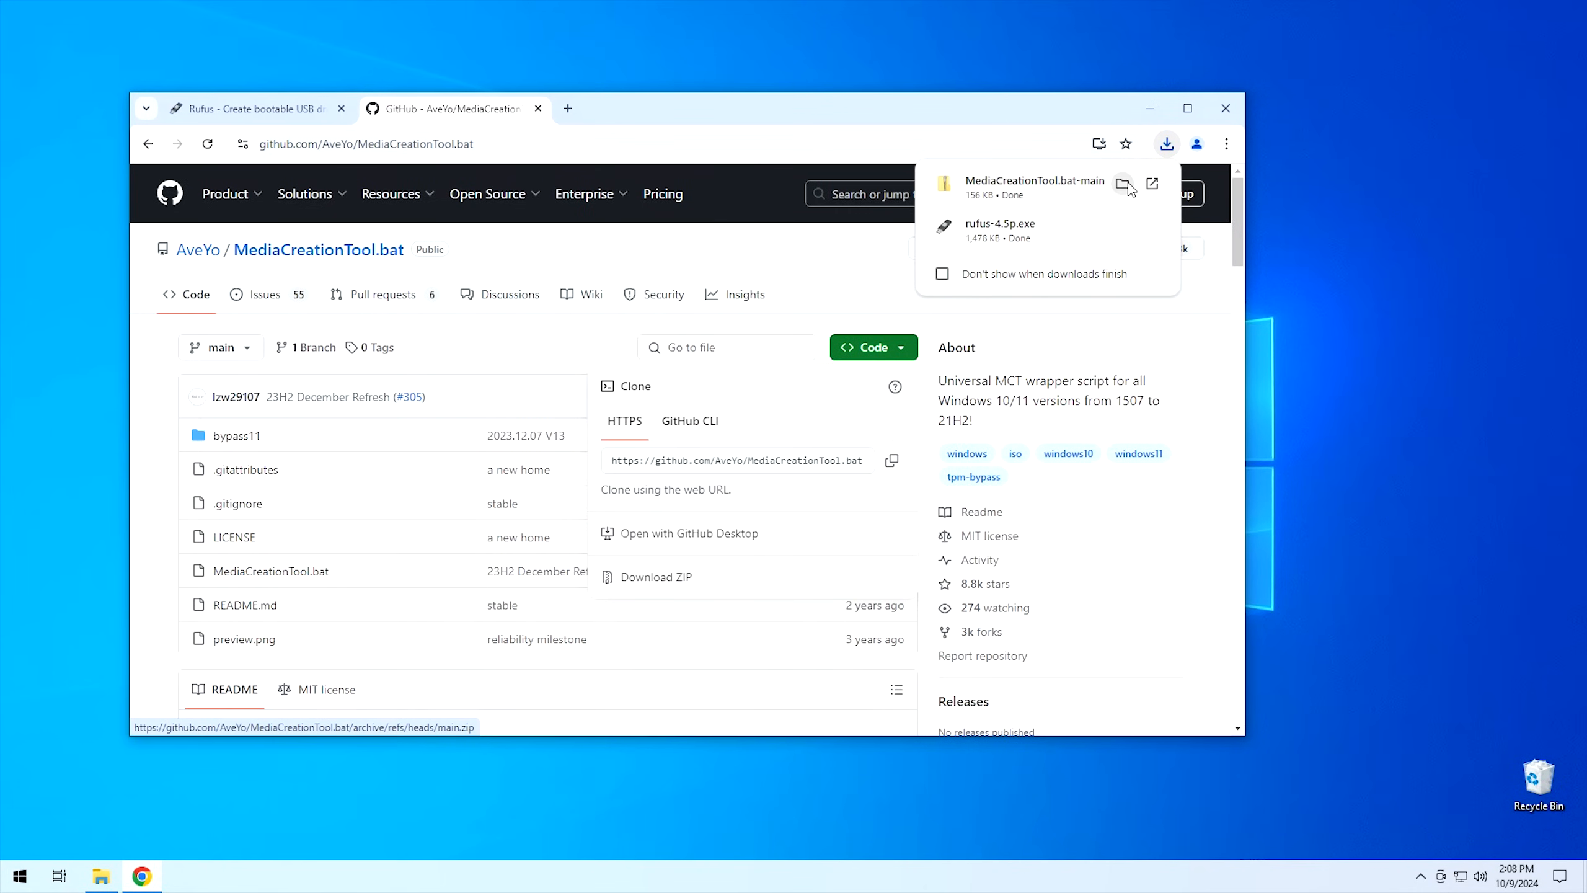
left_click(1122, 184)
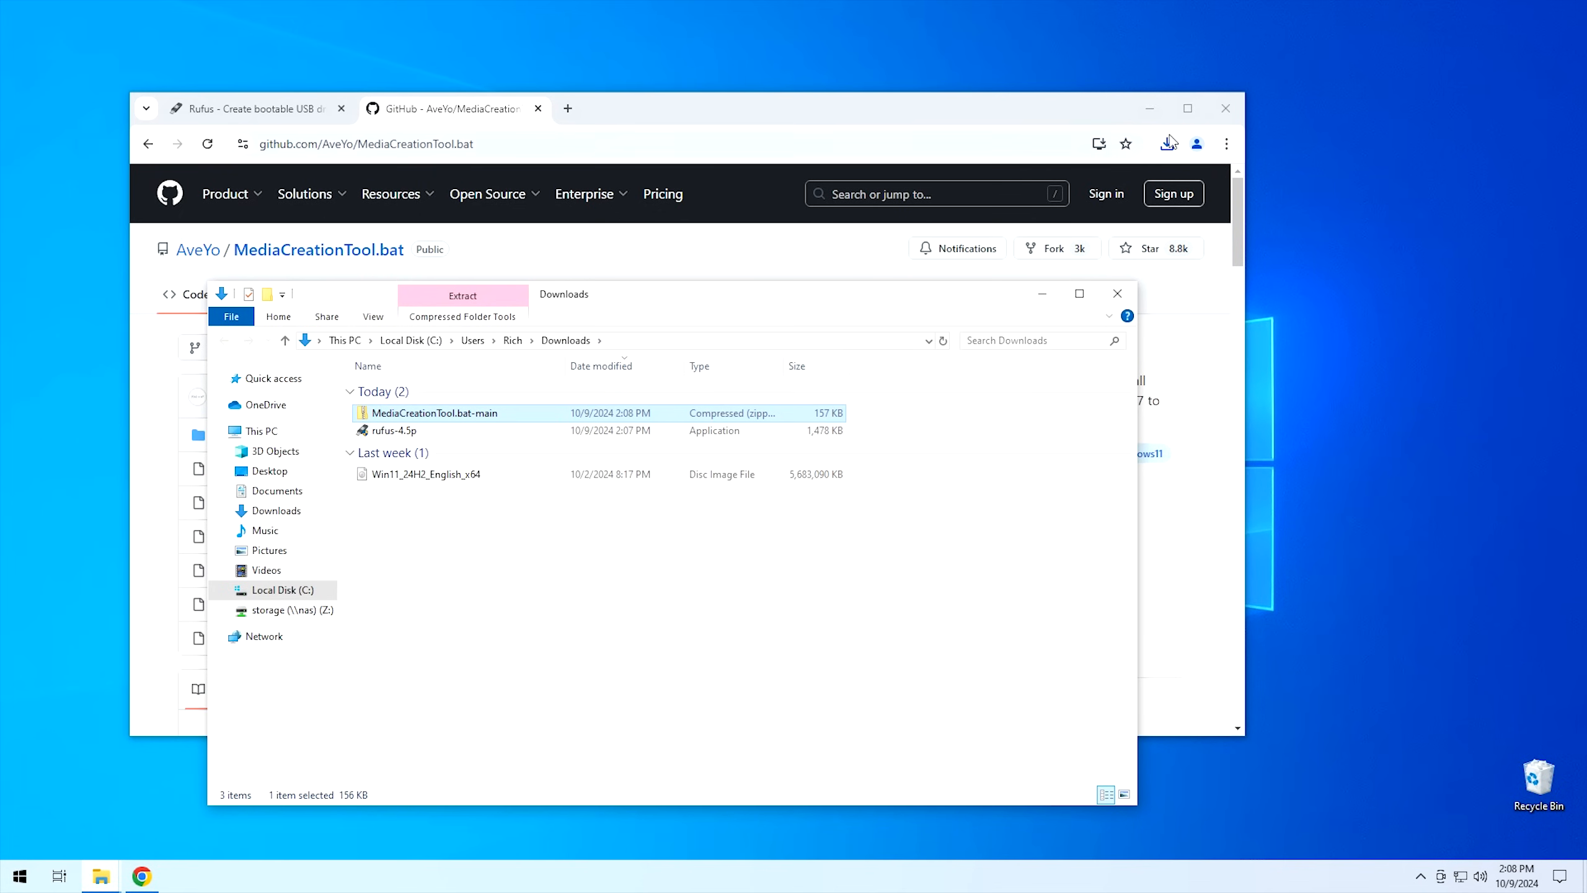
left_click(1225, 109)
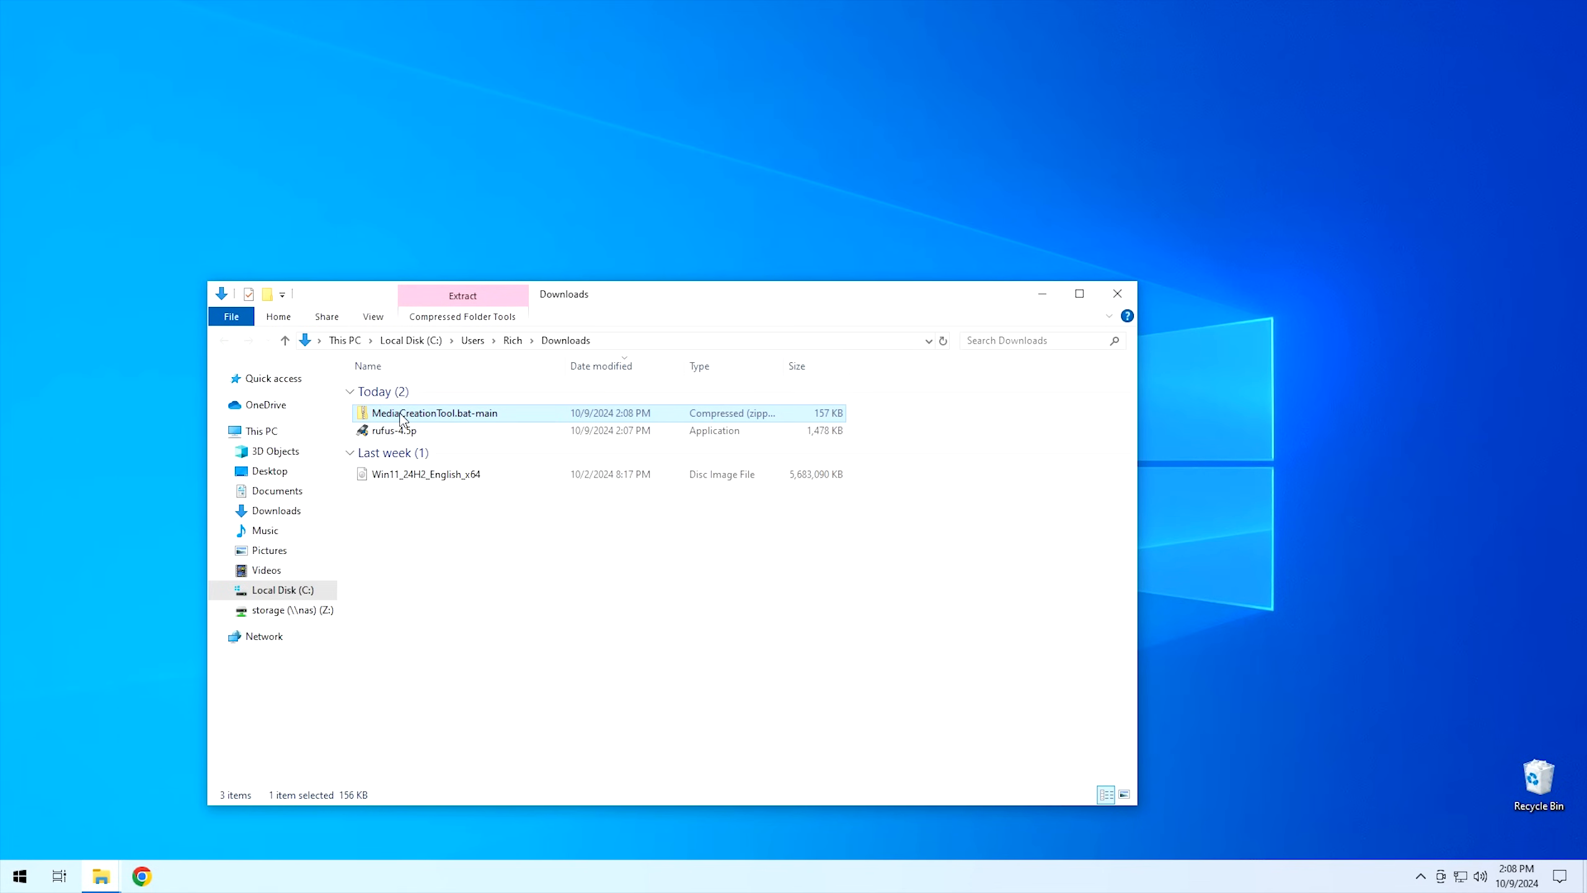
Extract the MediaCreationTool.bat-main ZIP into its own folder in Downloads and open the inner MediaCreationTool.bat-main folder.
left_click_drag(422, 419, 573, 574)
left_click(625, 582)
left_click(940, 601)
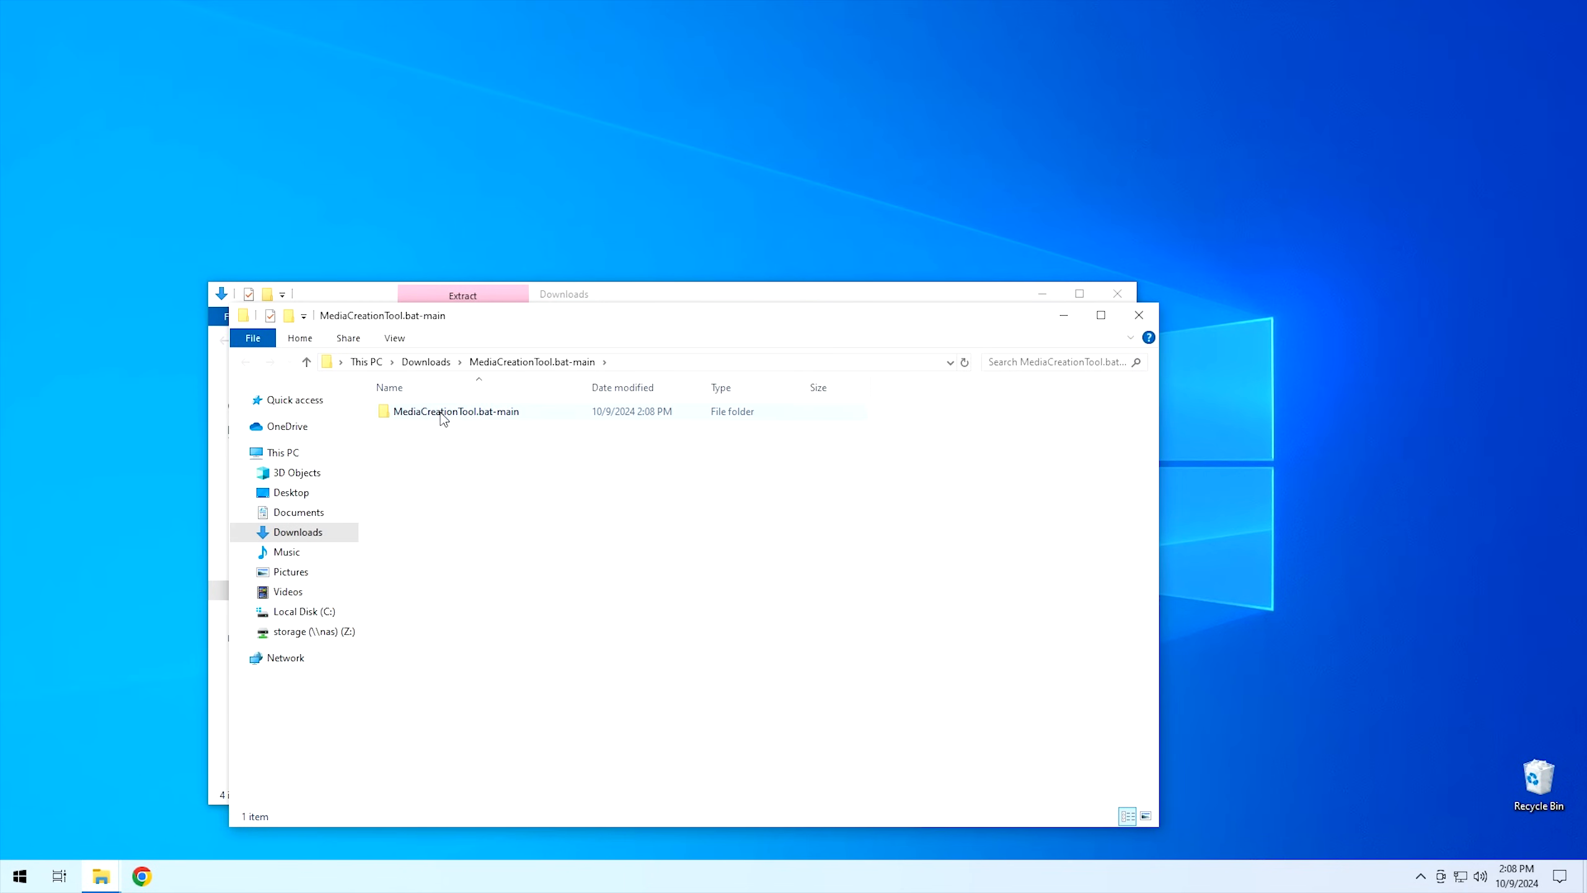
double_click(441, 413)
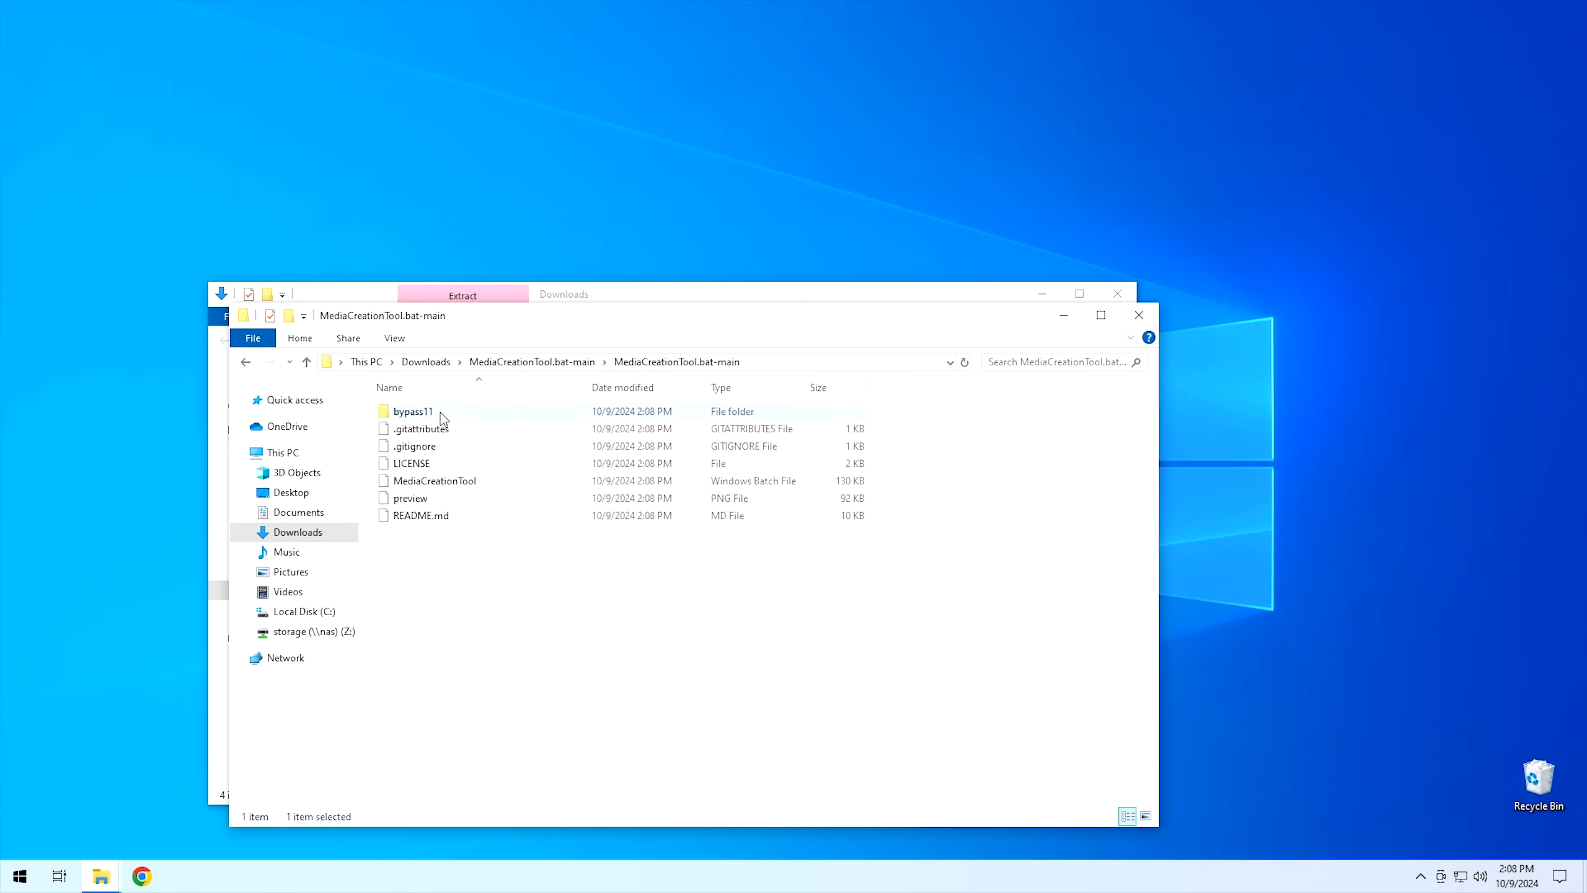
Run the MediaCreationTool batch file as administrator and allow it to make changes.
left_click(414, 489)
double_click(455, 483)
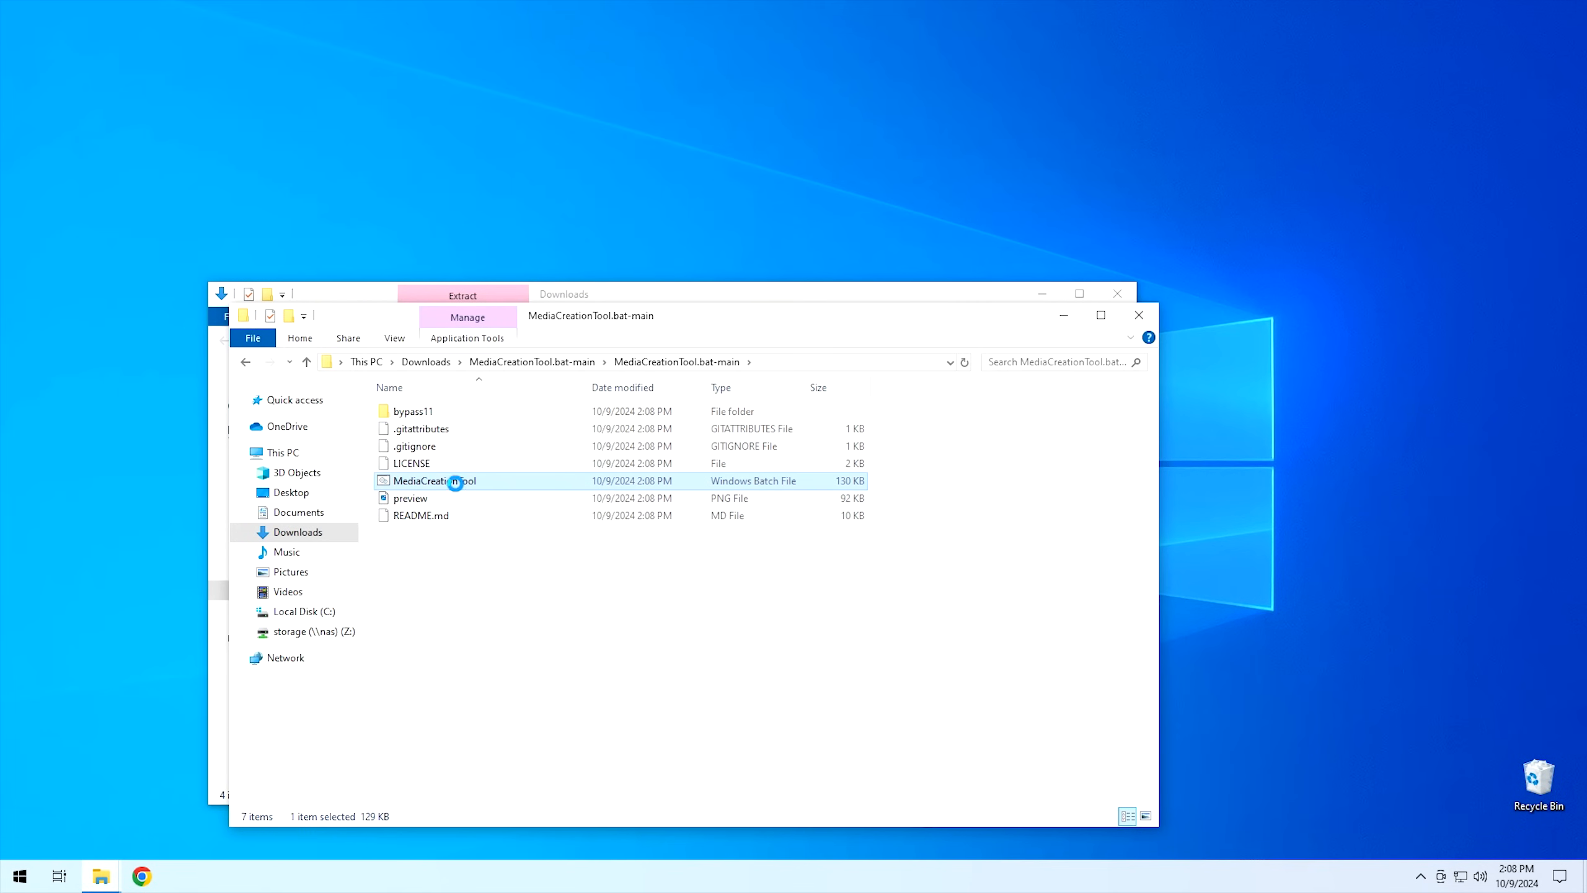
right_click(455, 483)
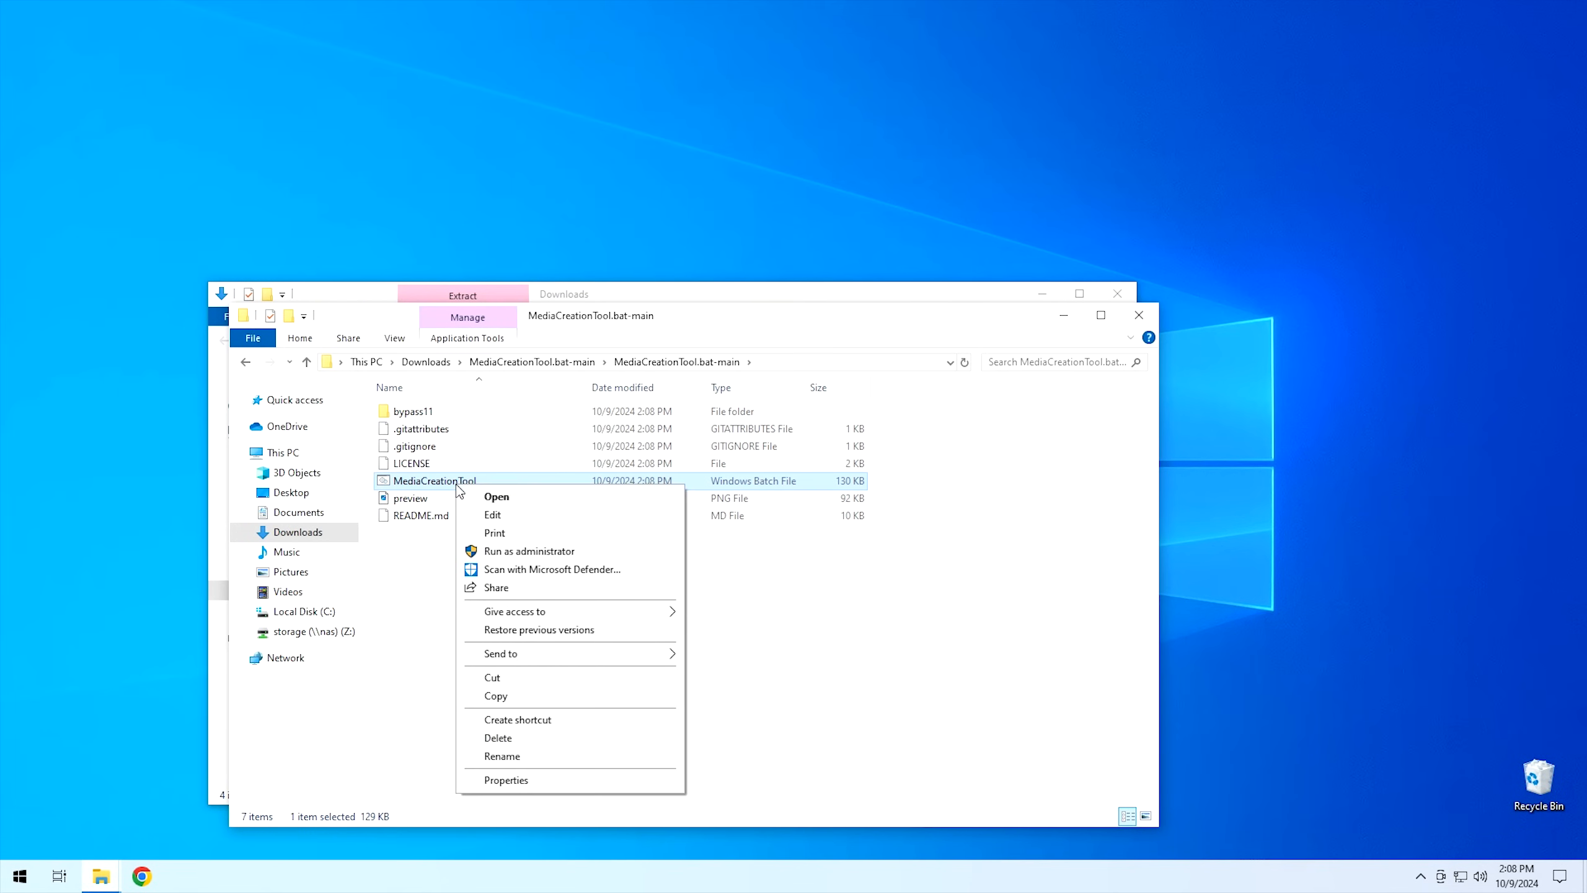
left_click(511, 553)
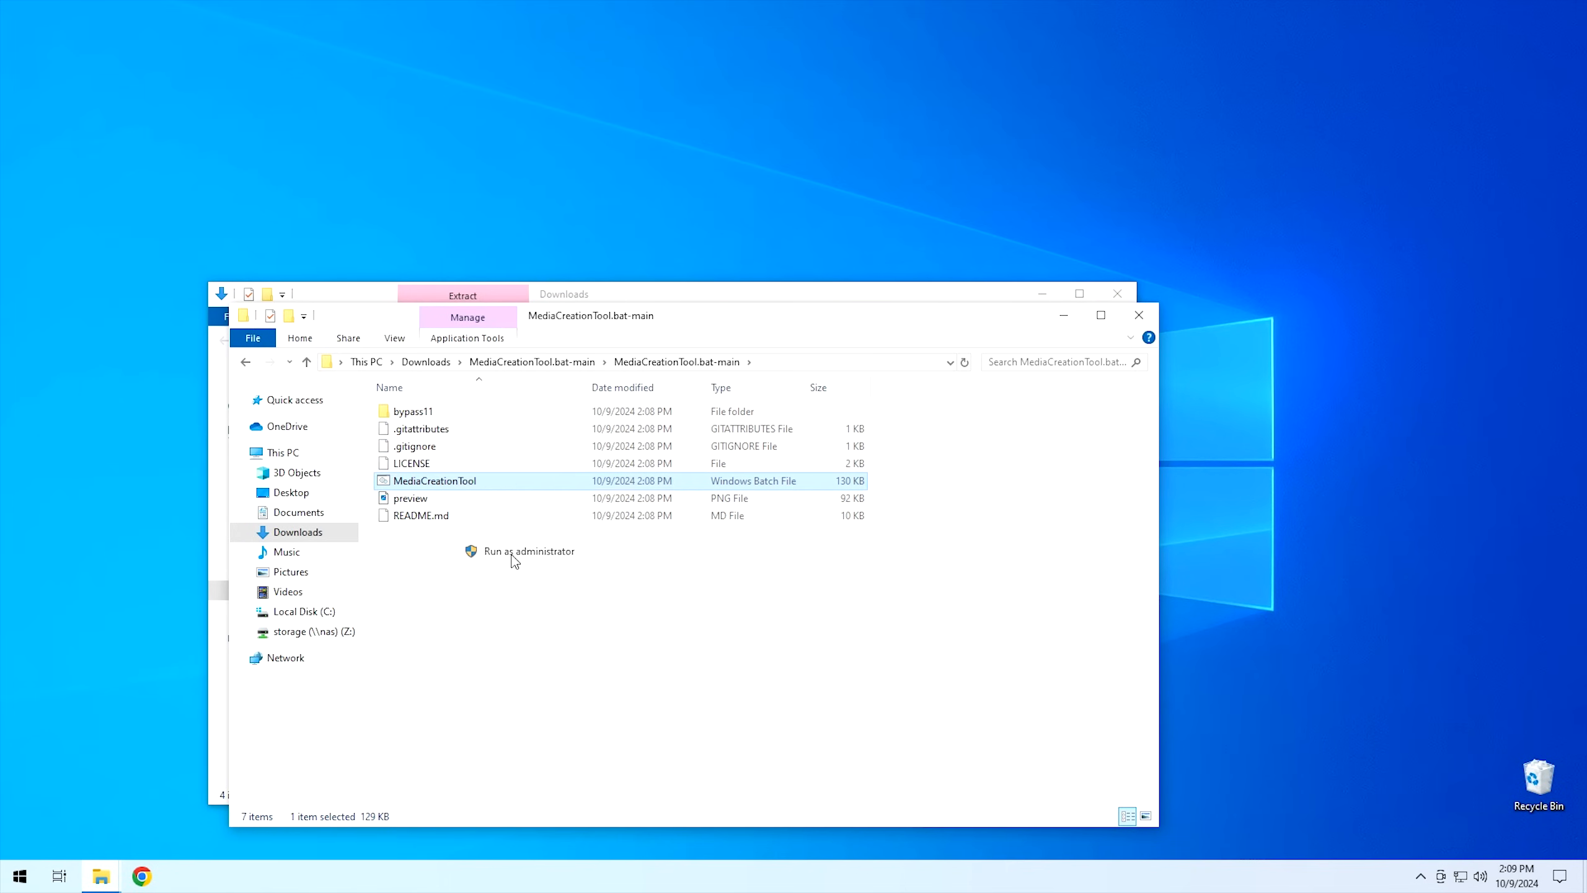
left_click(628, 708)
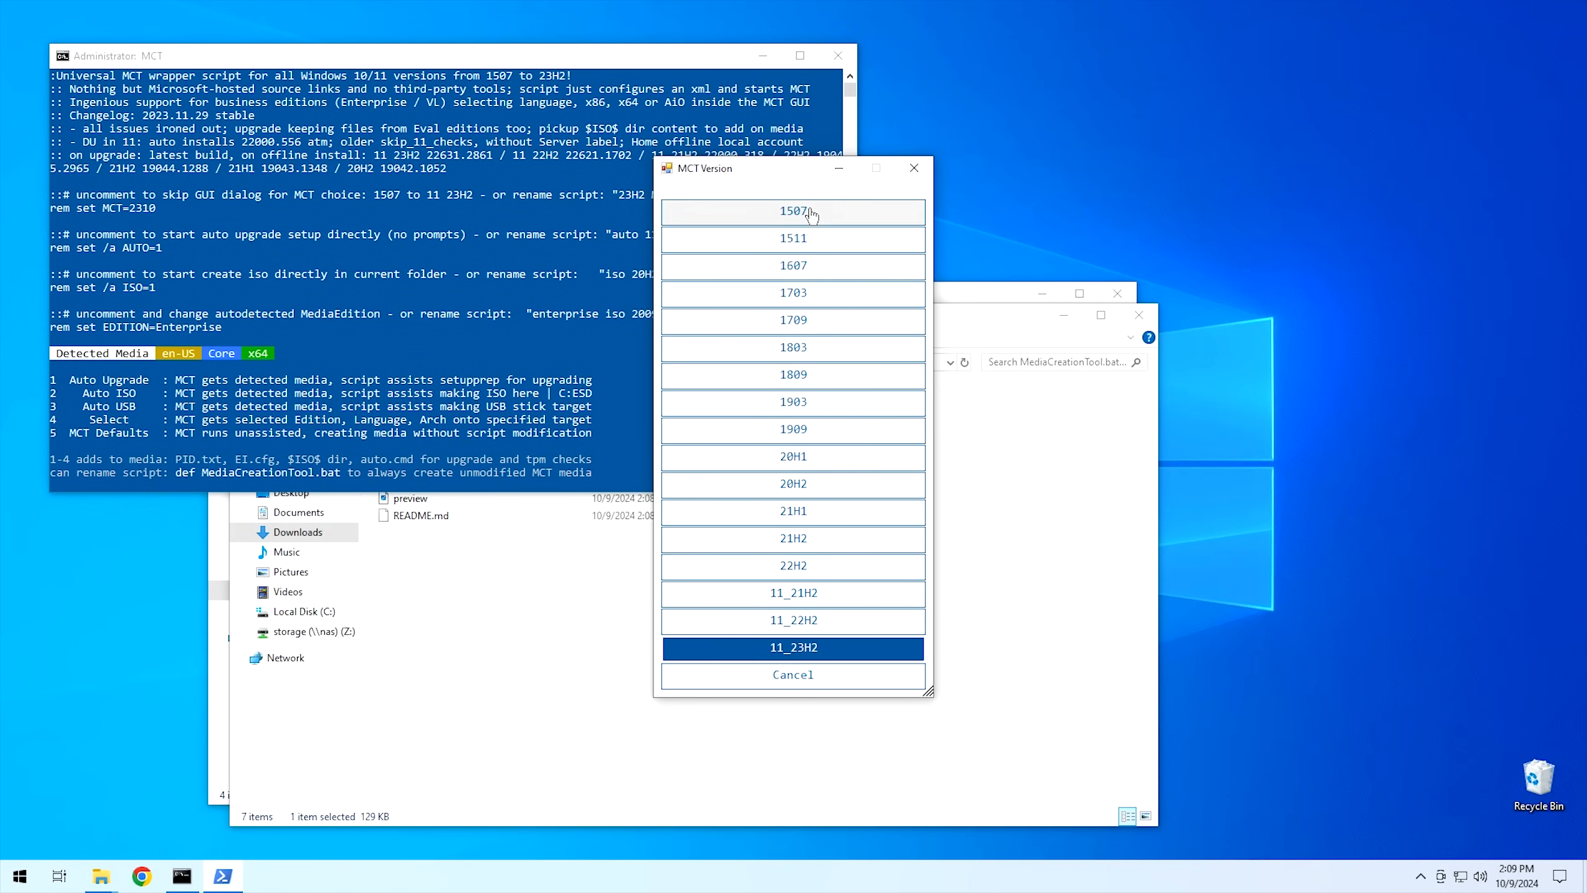
Build a Windows 11 image by choosing version 11_23H2 with the Auto ISO preset, and exit the finished script.
left_click(812, 655)
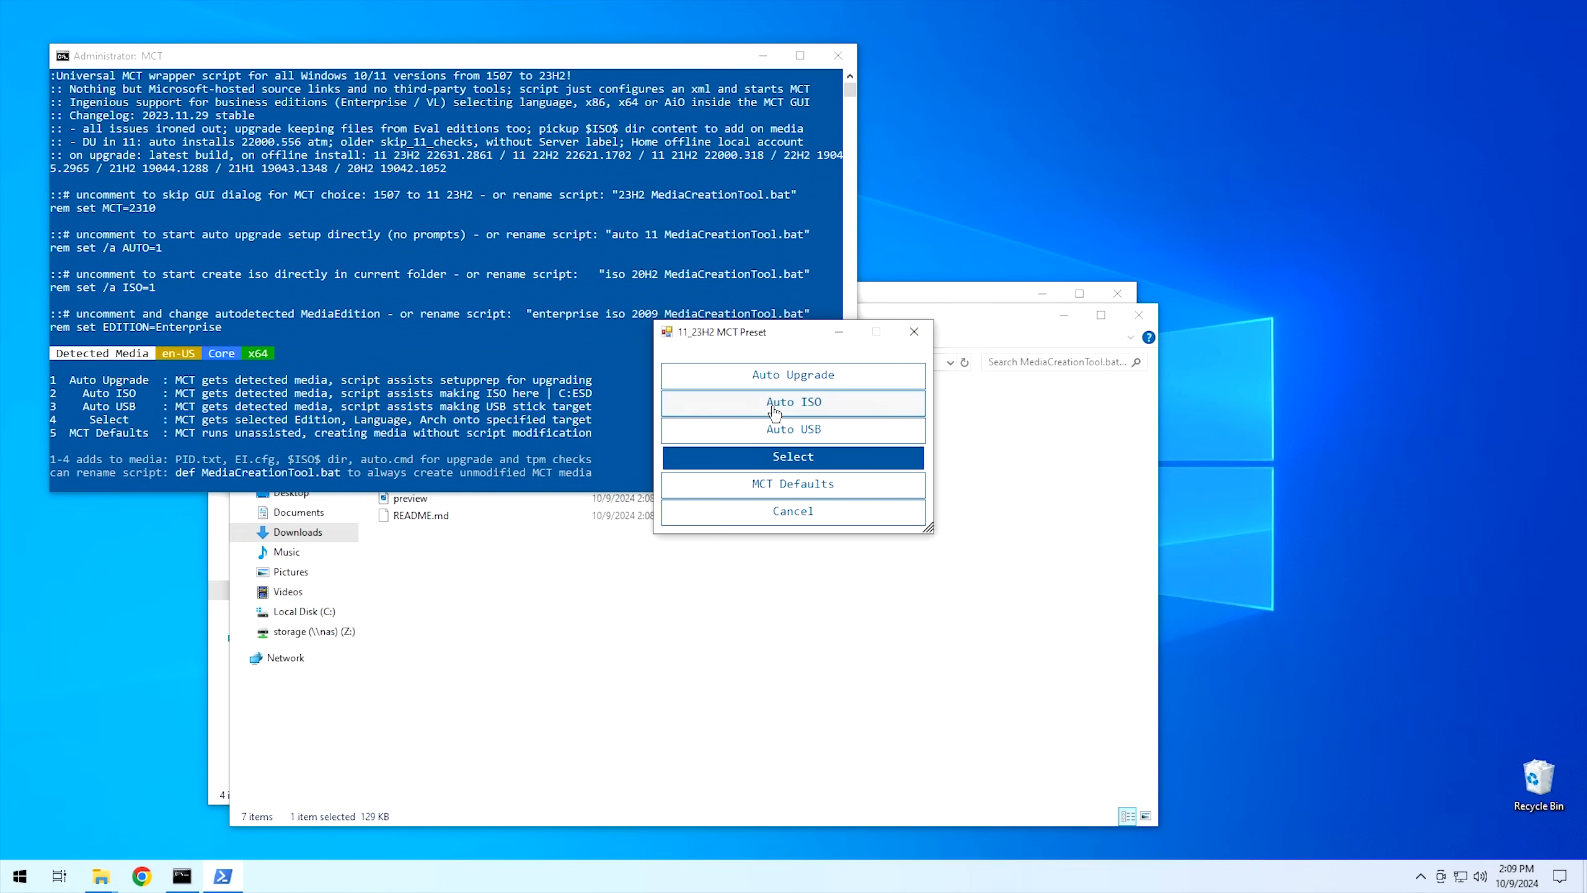
left_click(775, 406)
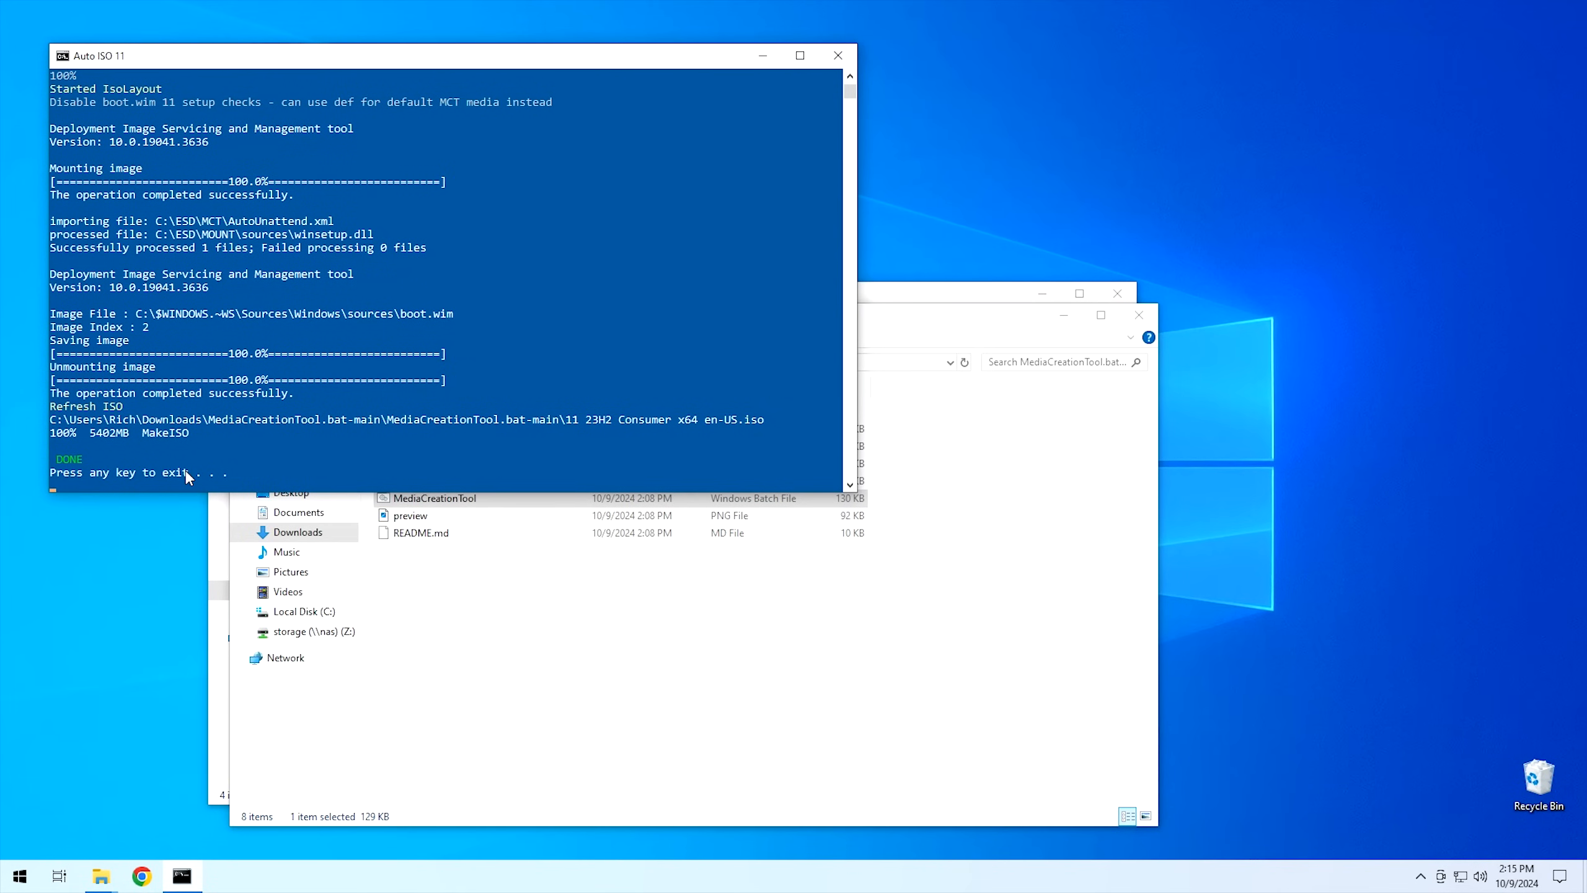
key("Return")
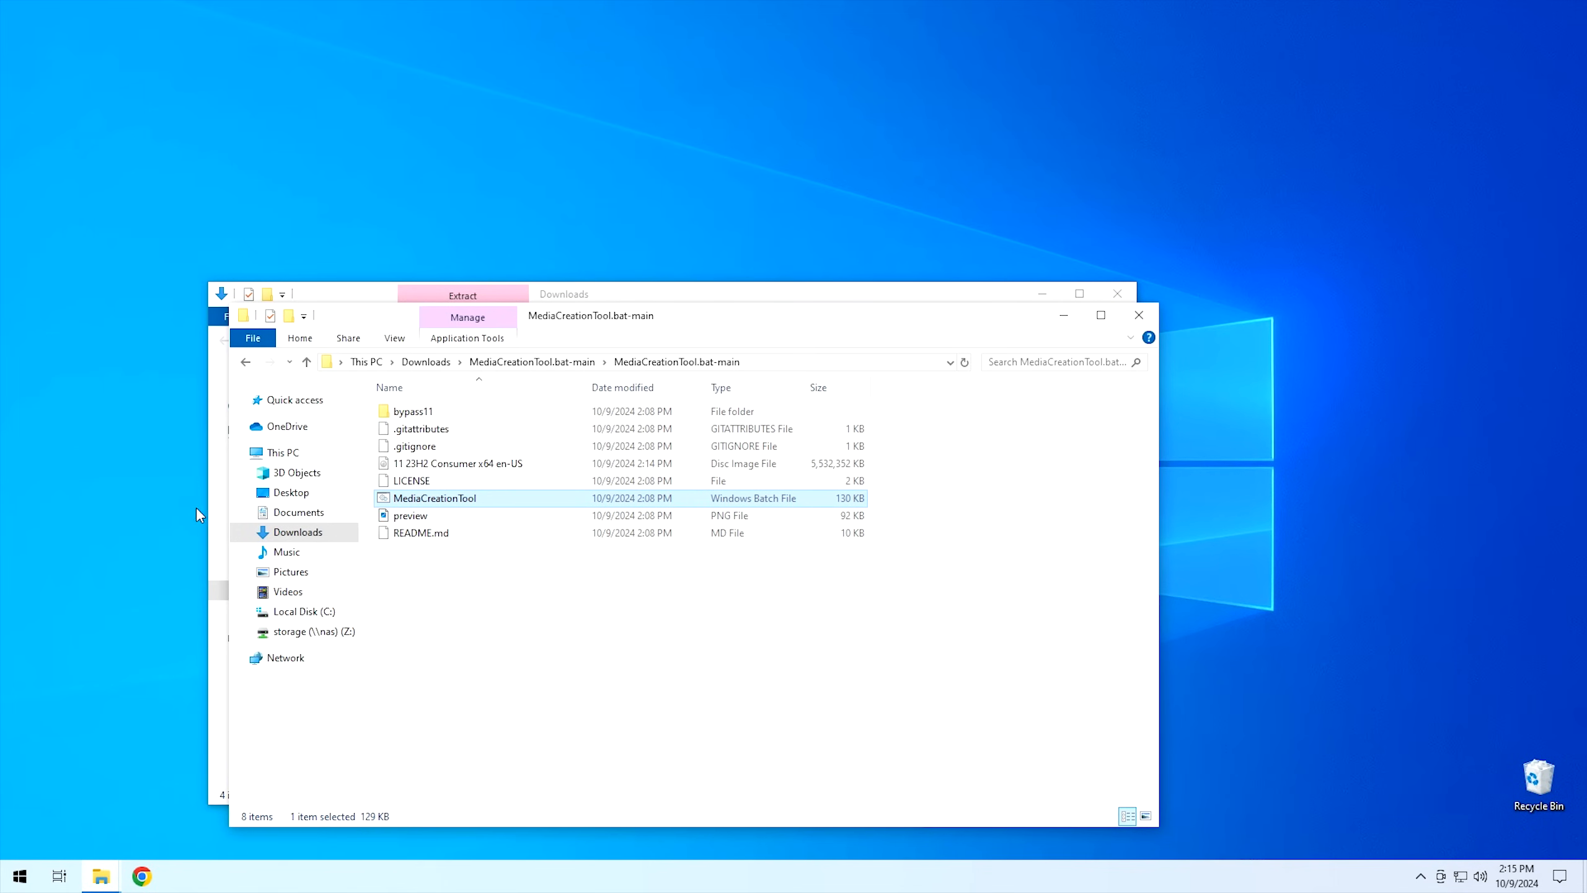
Move the 11 23H2 Consumer x64 en-US disc image to the desktop and close the MediaCreationTool.bat-main folder.
left_click(518, 467)
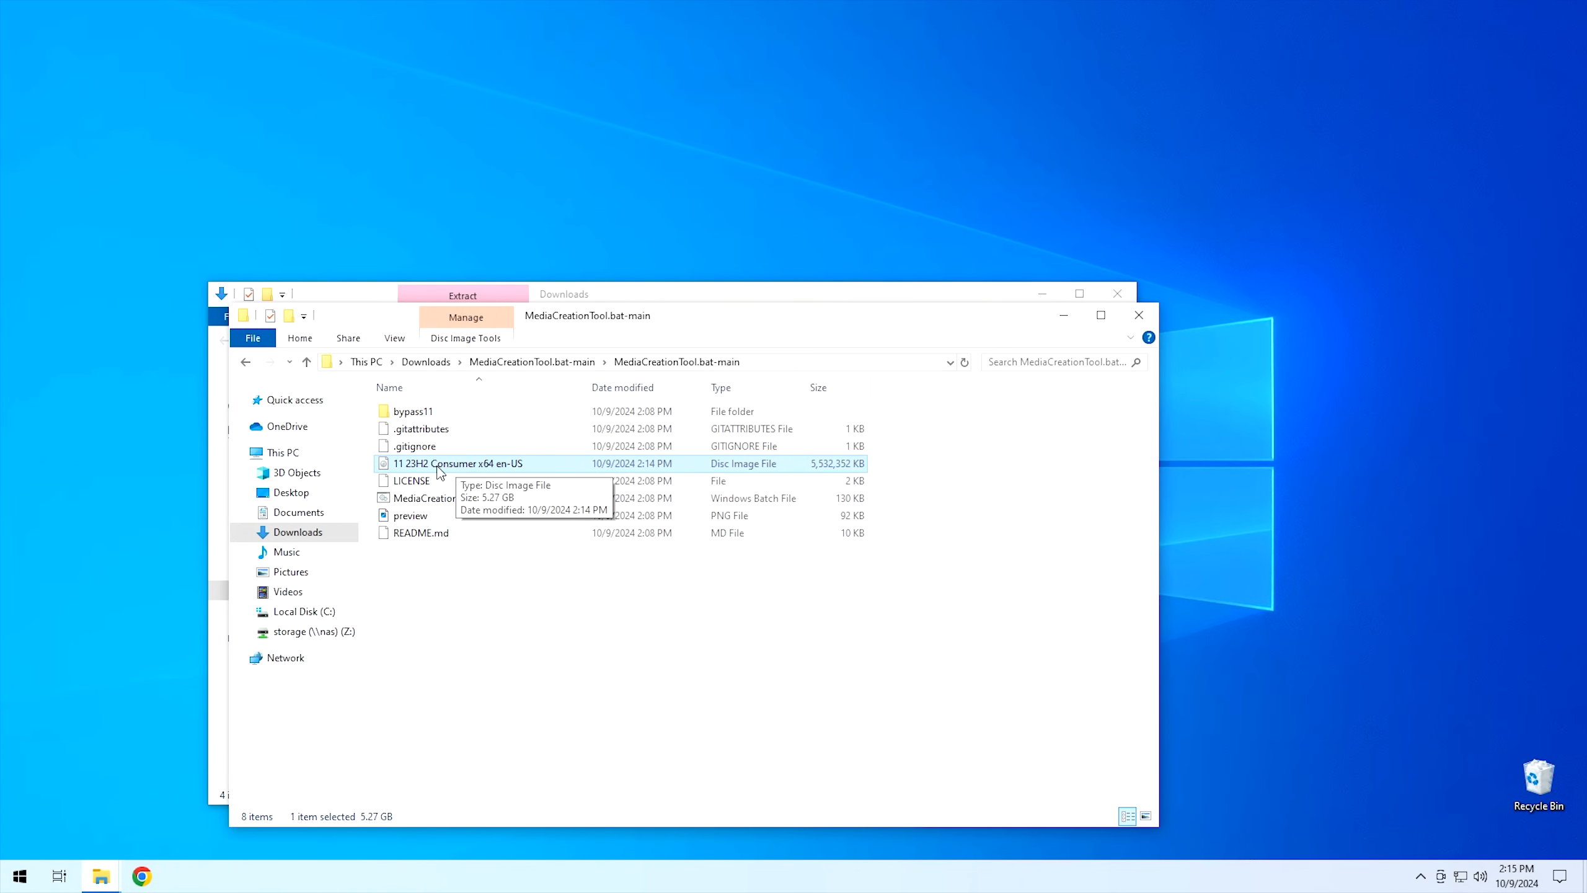
left_click_drag(440, 473, 396, 175)
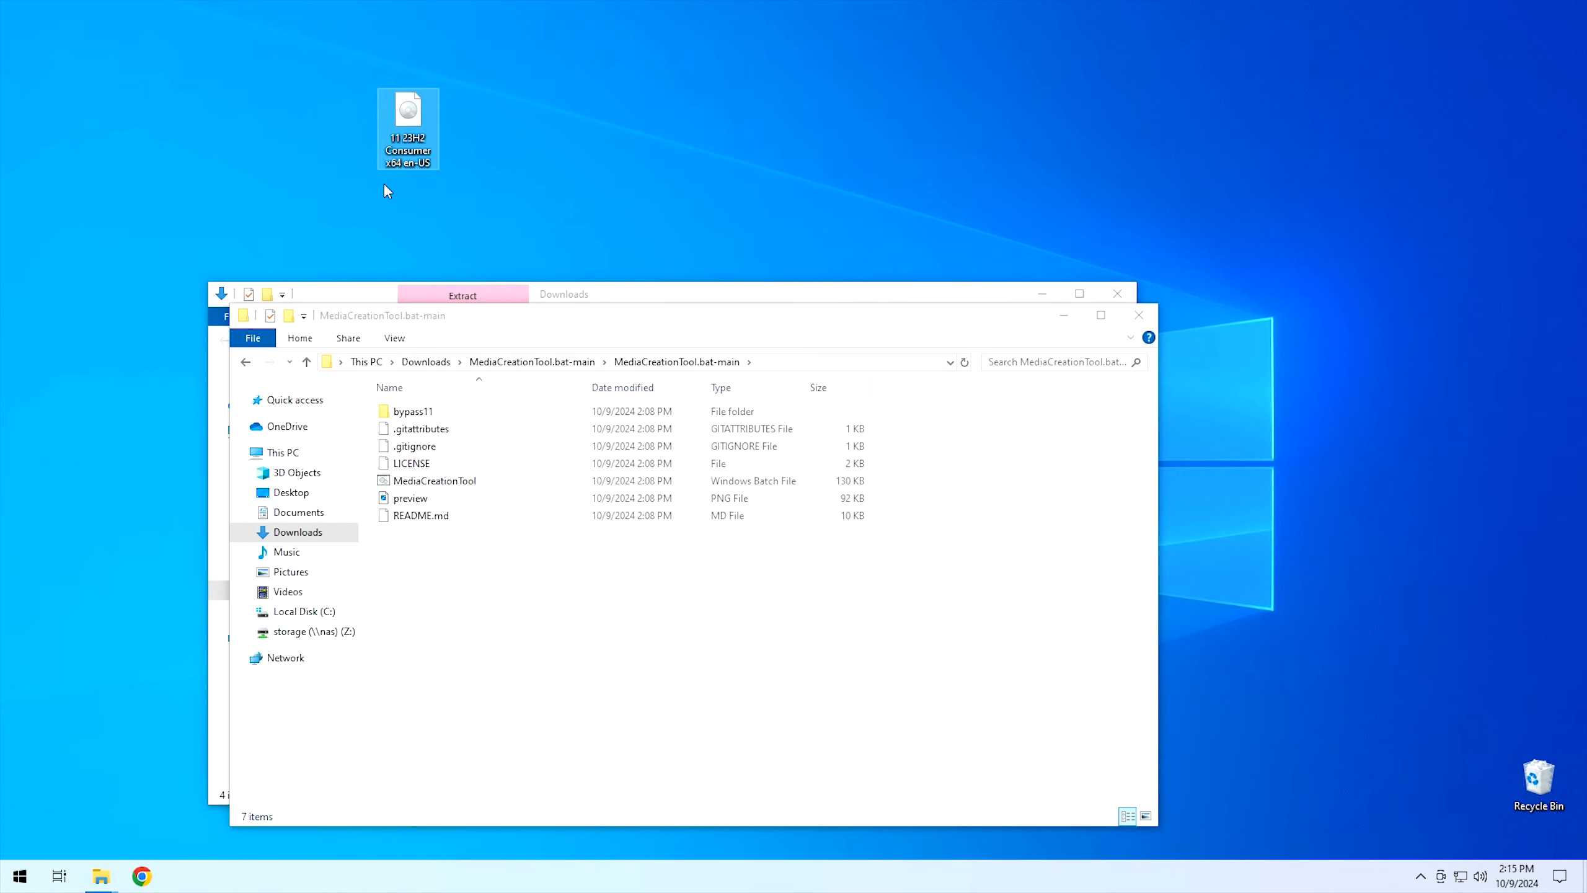
left_click(1138, 314)
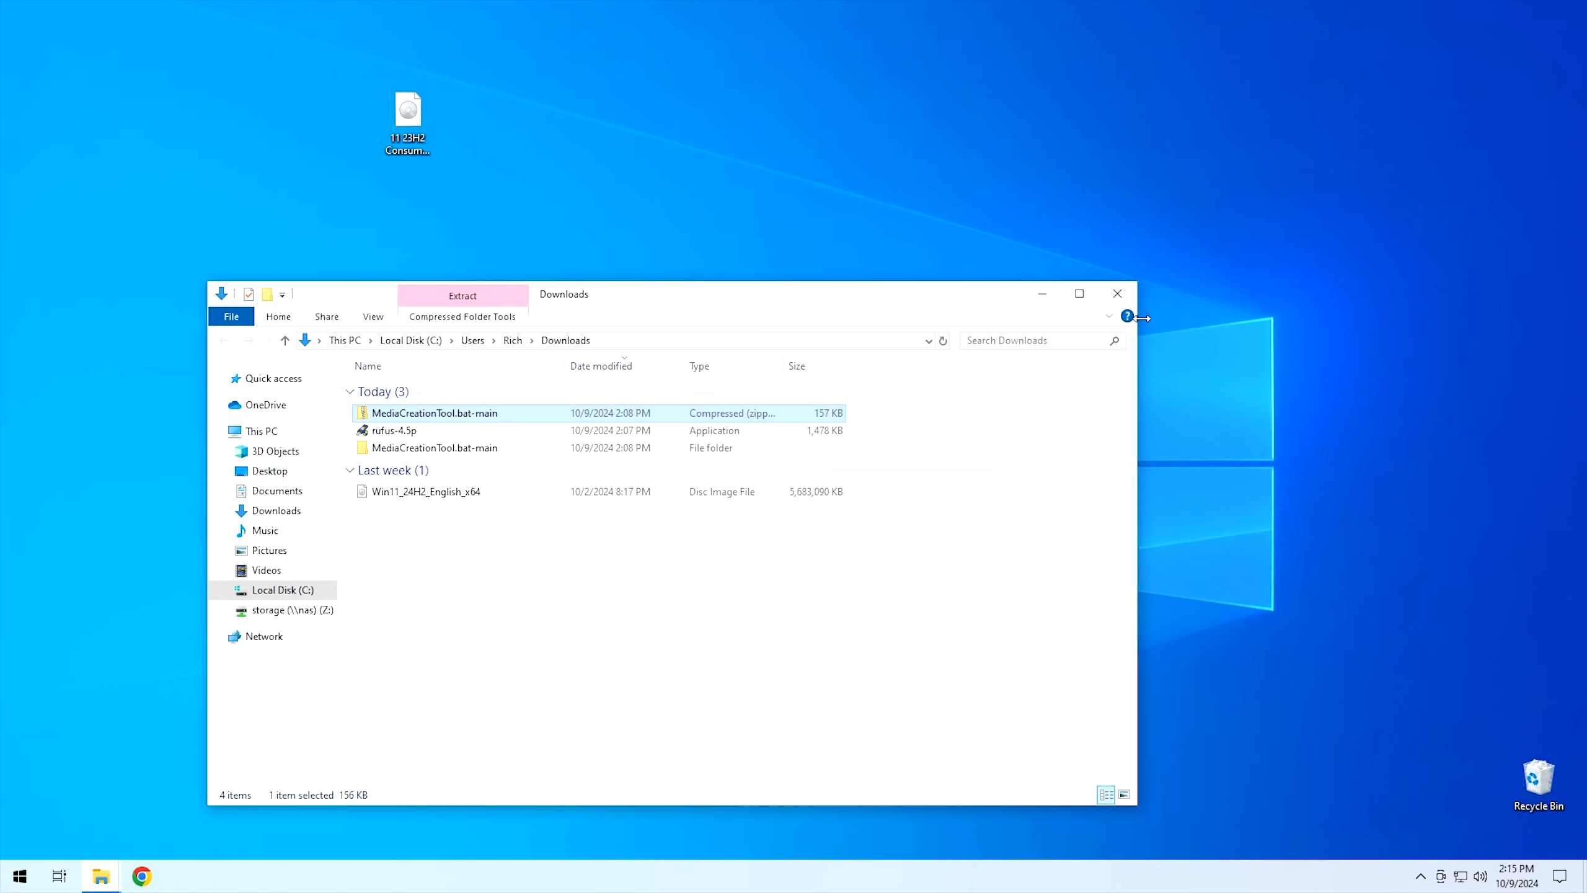
Launch rufus-4.5p with permission to make changes, allow online update checks, and close the USB drive's folder window.
double_click(382, 431)
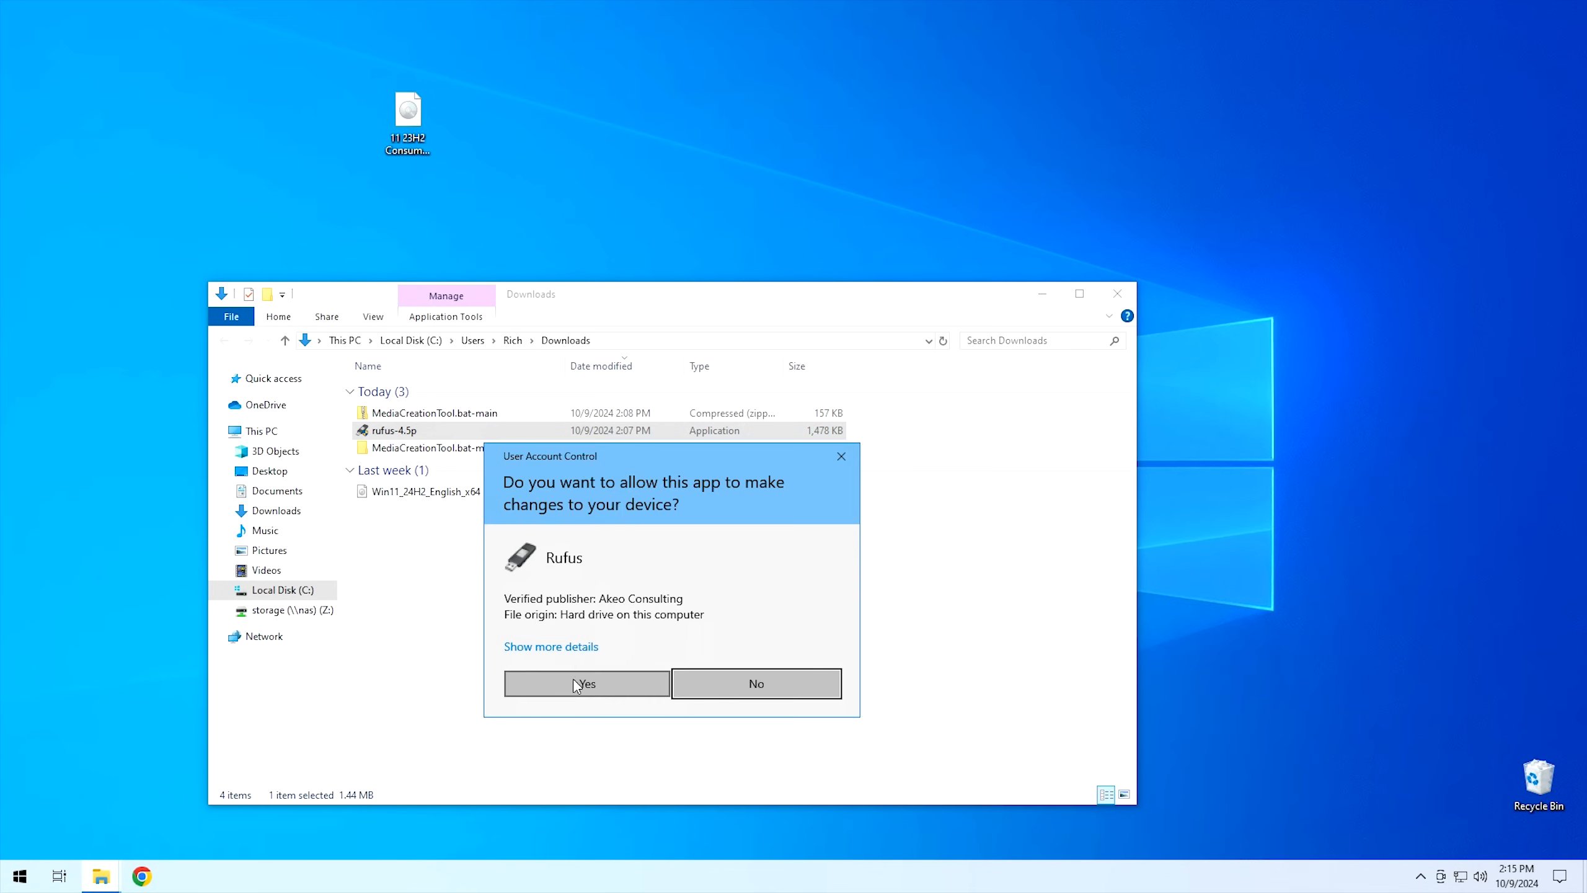
left_click(581, 683)
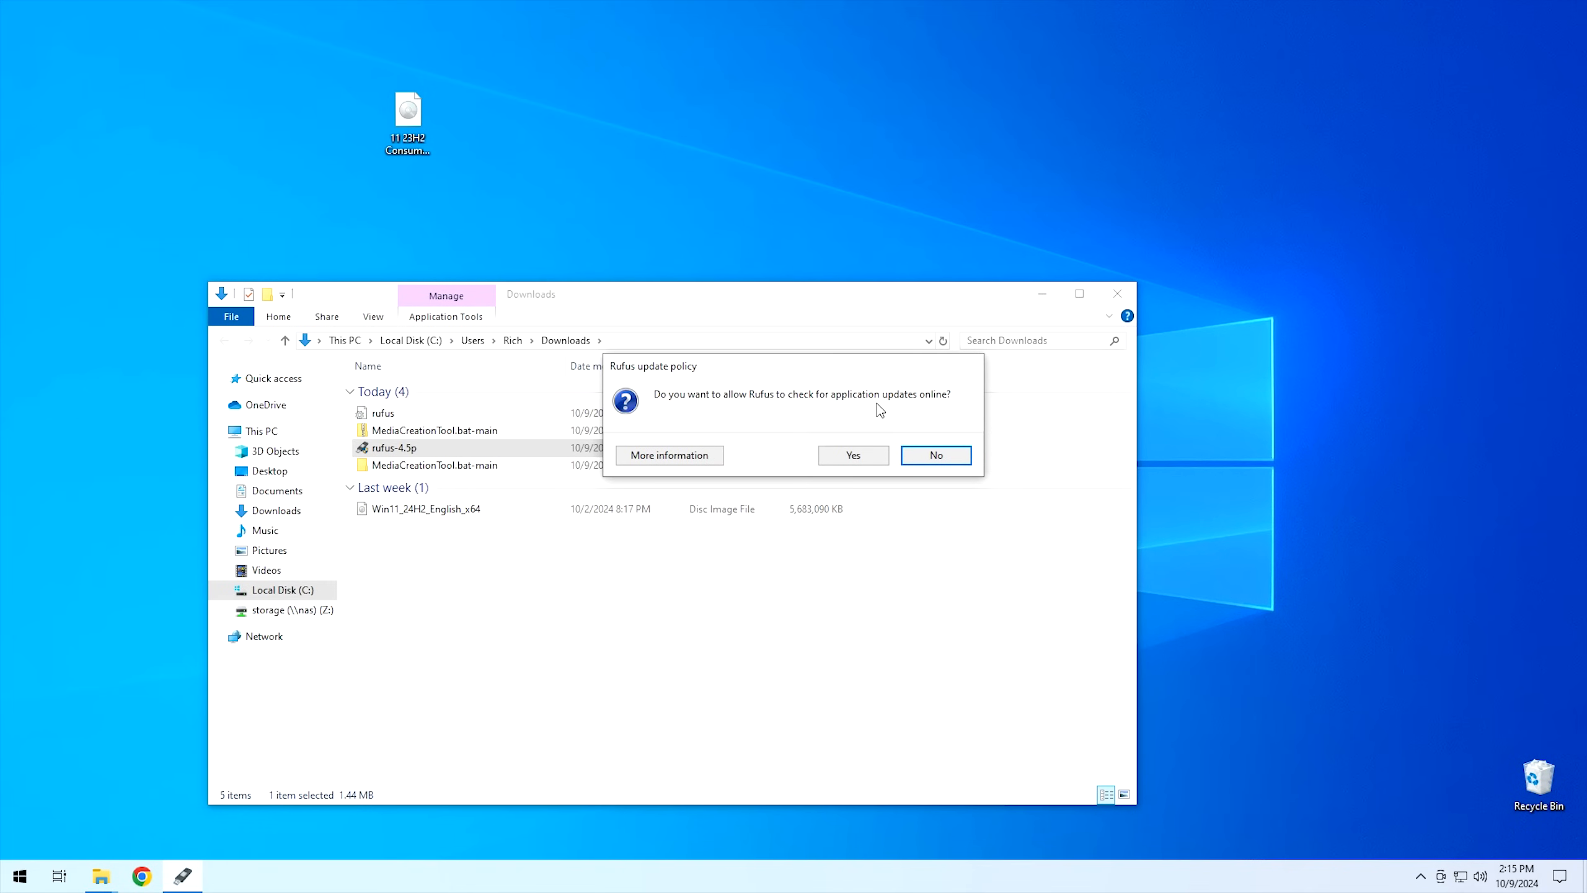
left_click(859, 455)
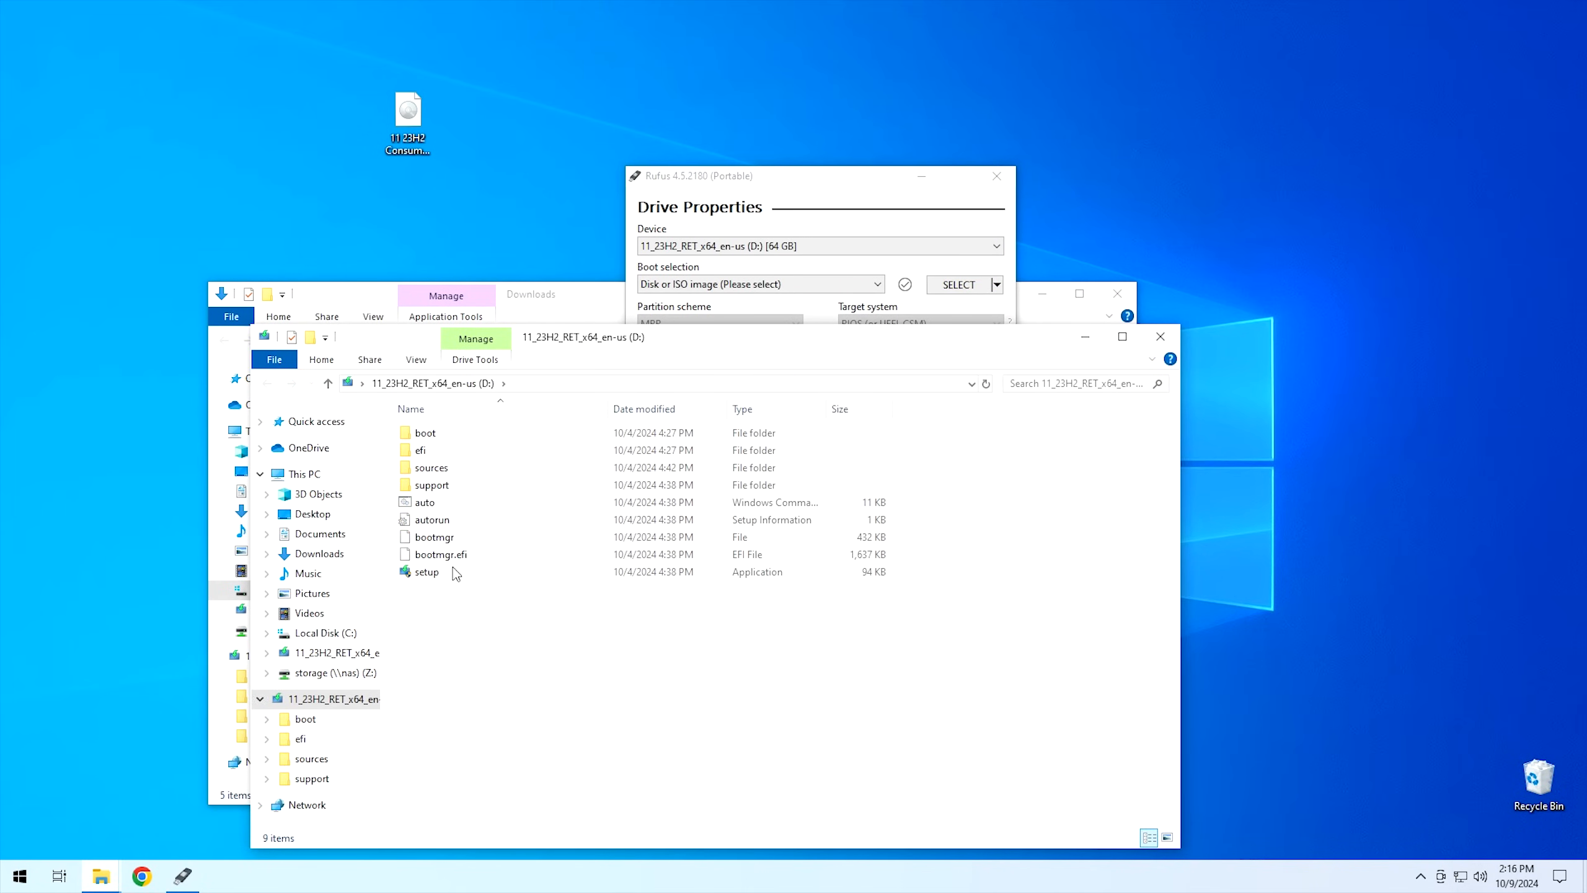
left_click(1159, 336)
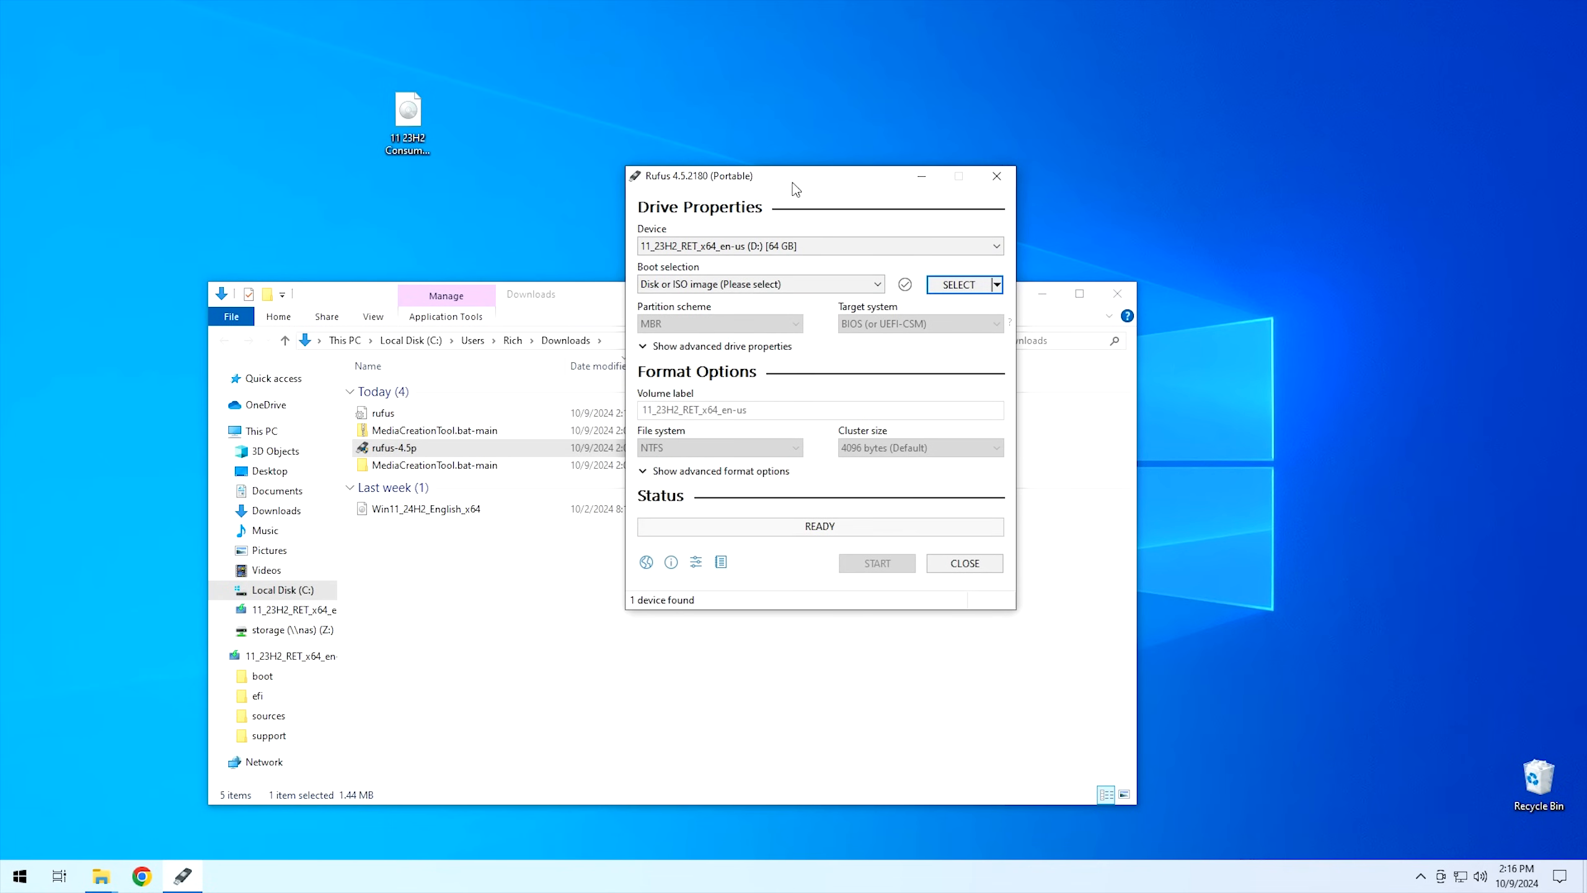
Choose the 64 GB D: drive as the device and load 11 23H2 Consumer x64 en-US.iso from the desktop as the boot image.
left_click(771, 248)
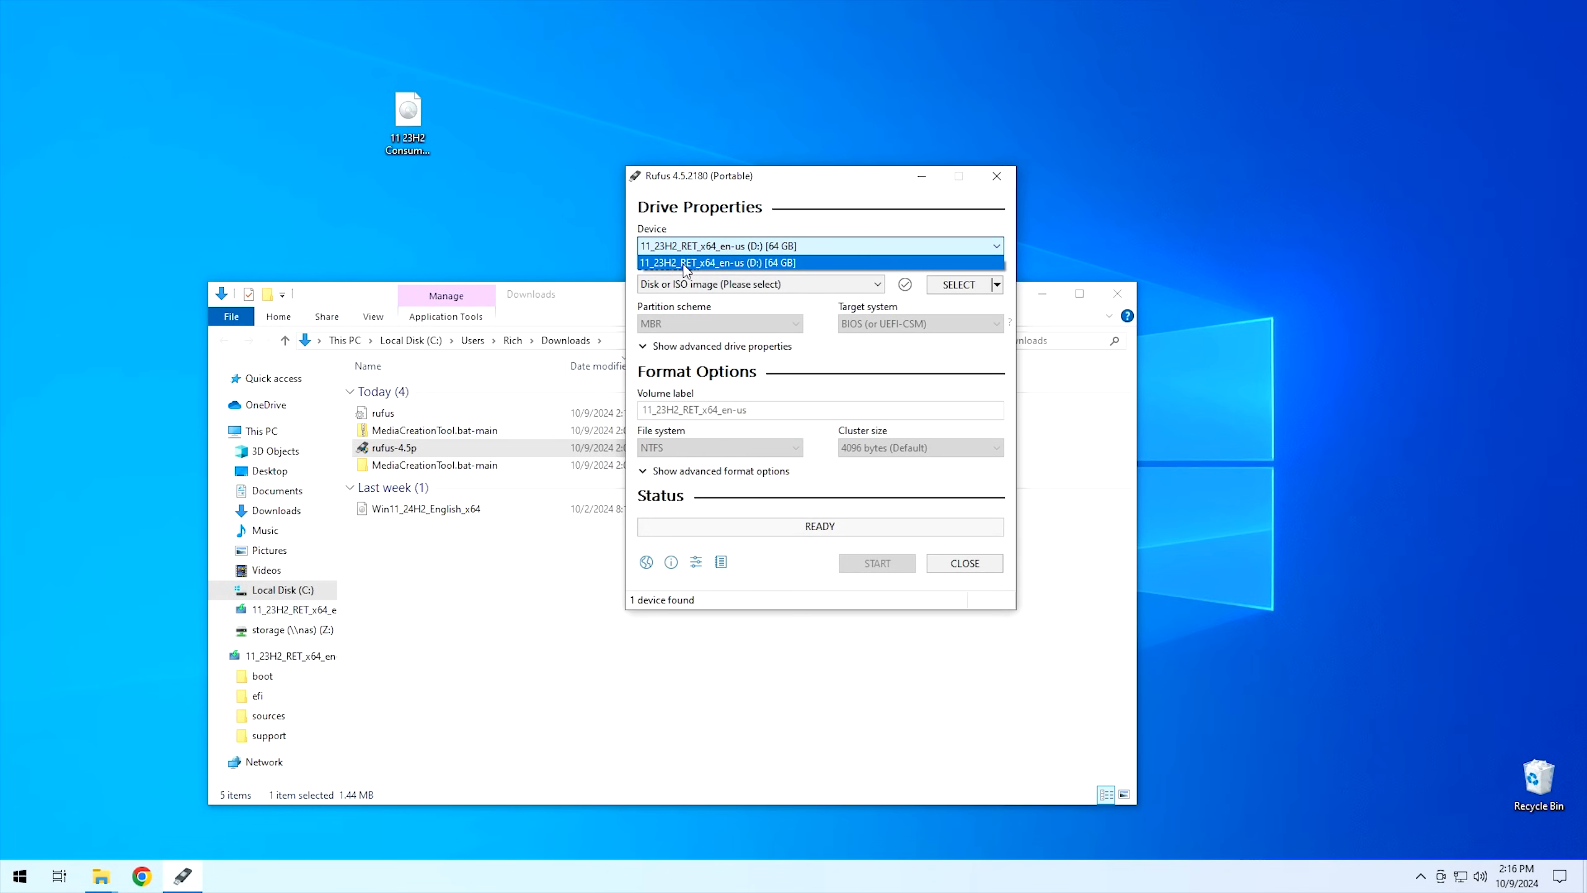
left_click(686, 262)
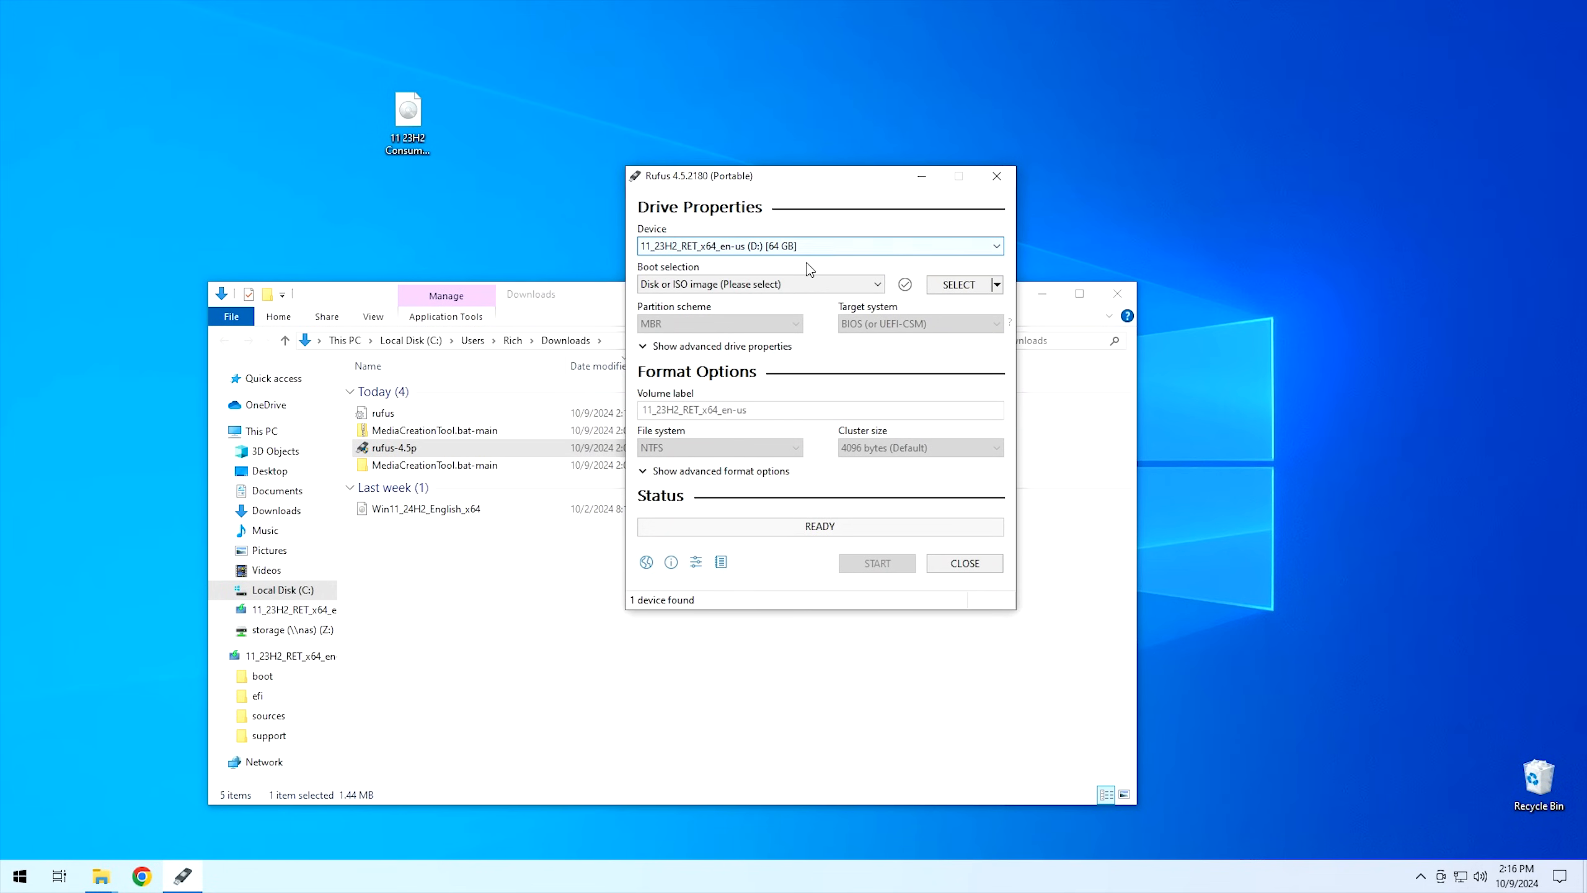
left_click(968, 290)
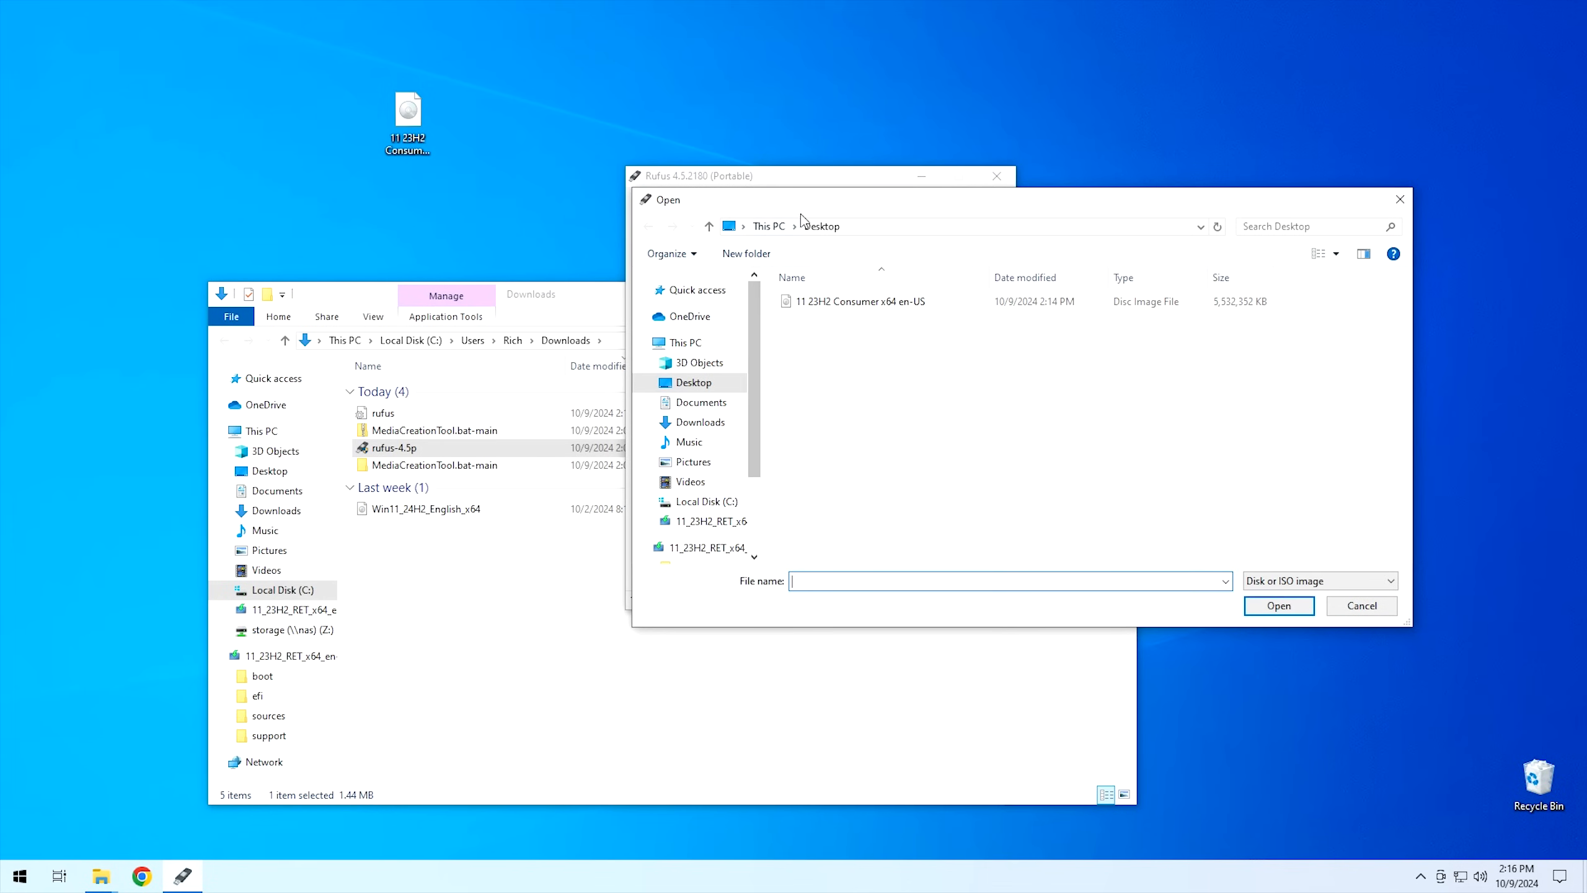
left_click(888, 305)
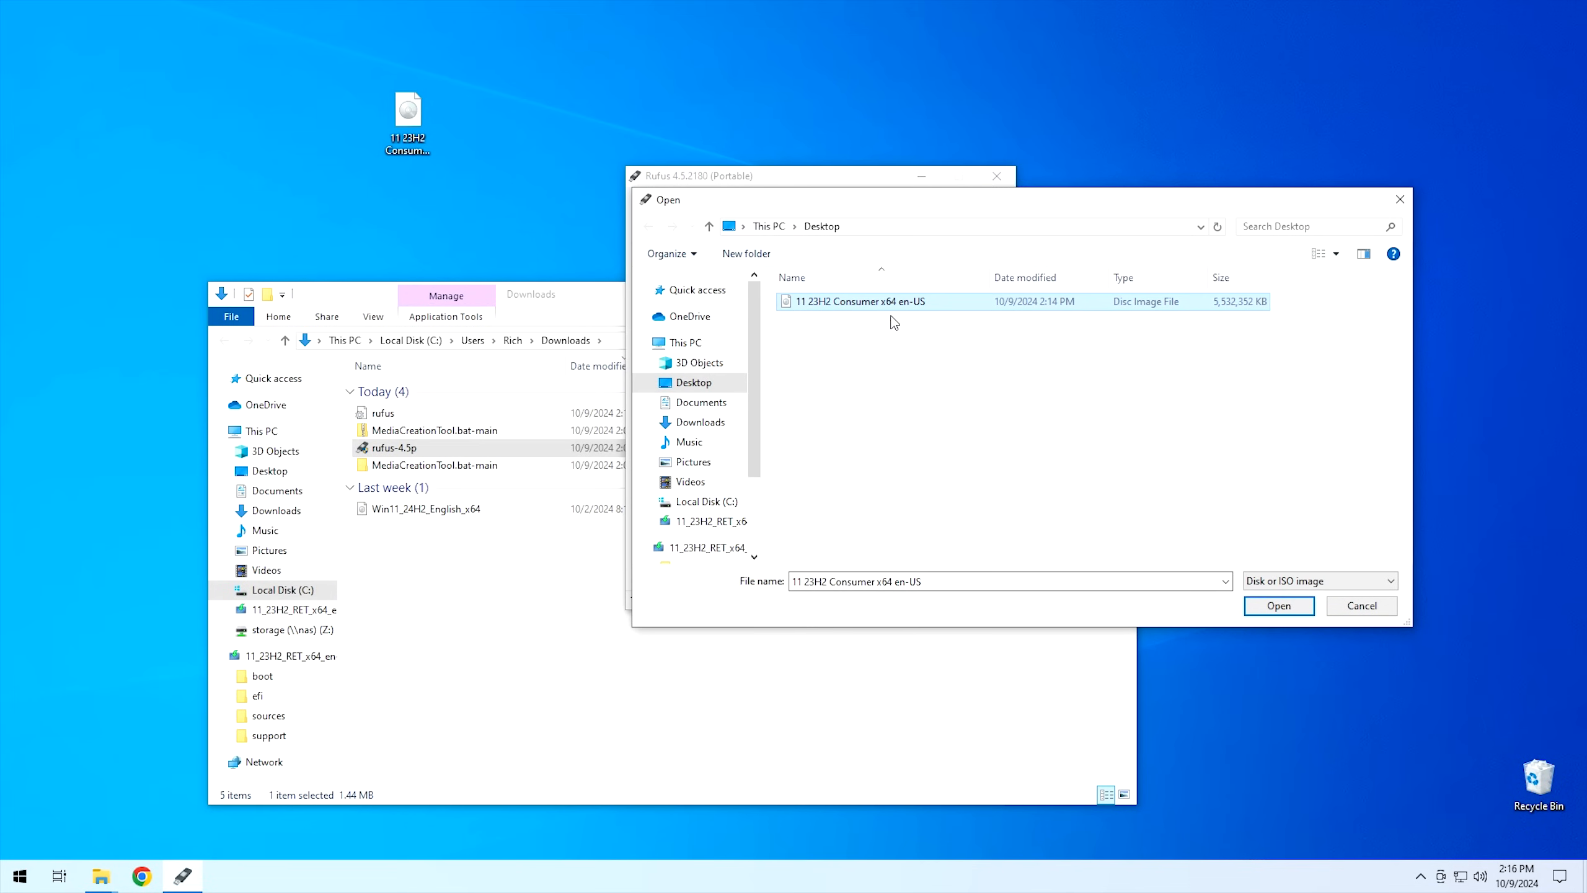
left_click(876, 303)
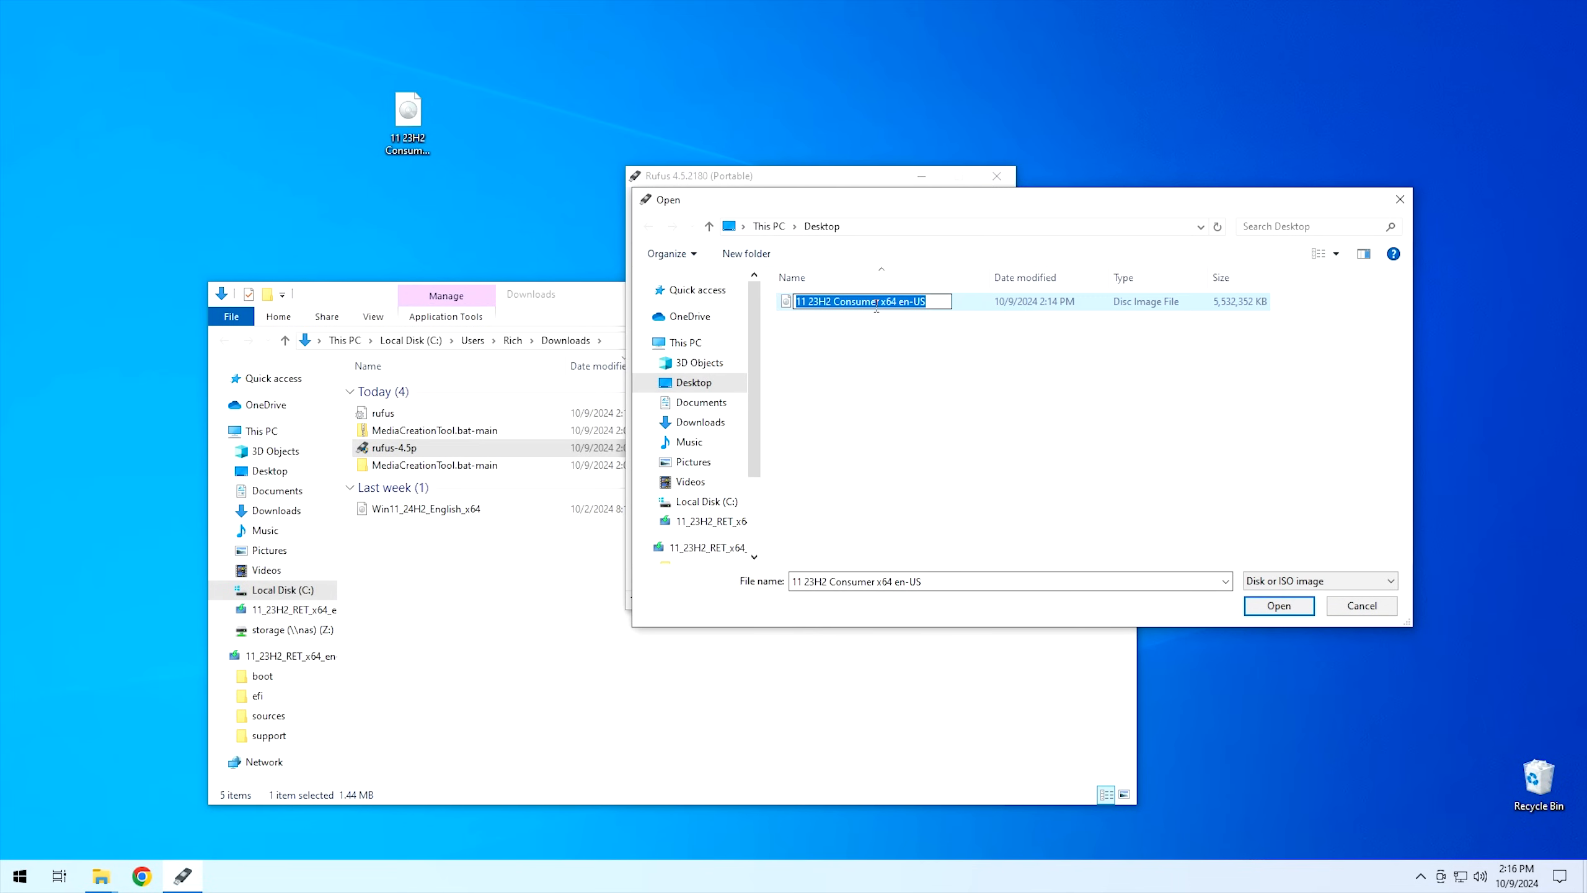
left_click(886, 384)
left_click(854, 298)
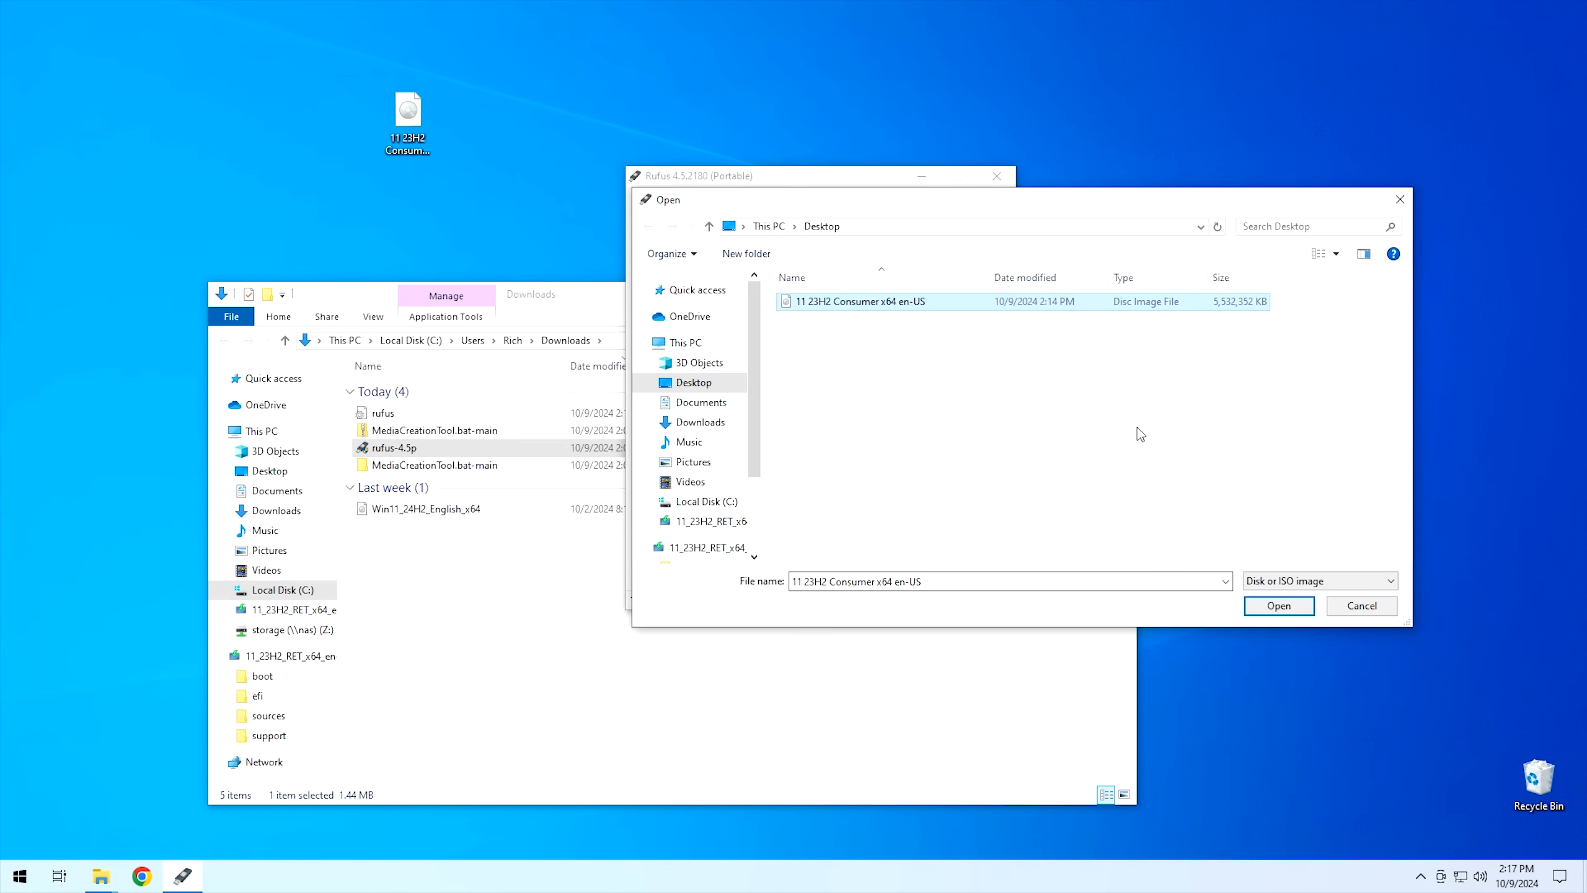
left_click(1268, 606)
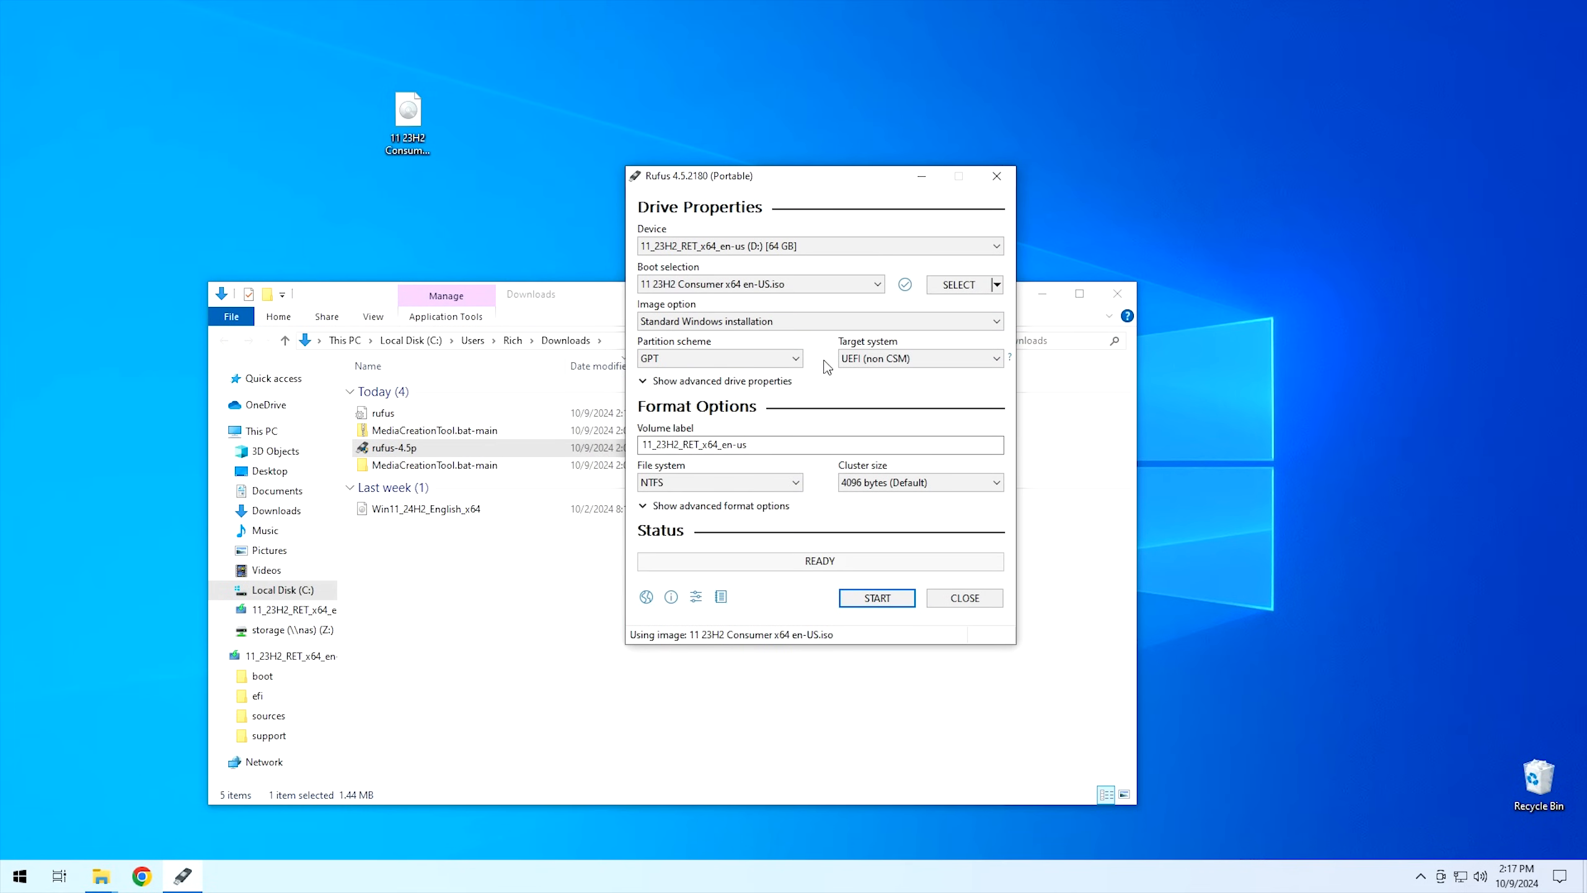
Write the USB drive with the MBR partition scheme and the hardware and Microsoft account requirements removed, accepting the data erasure, and close Rufus.
left_click(682, 367)
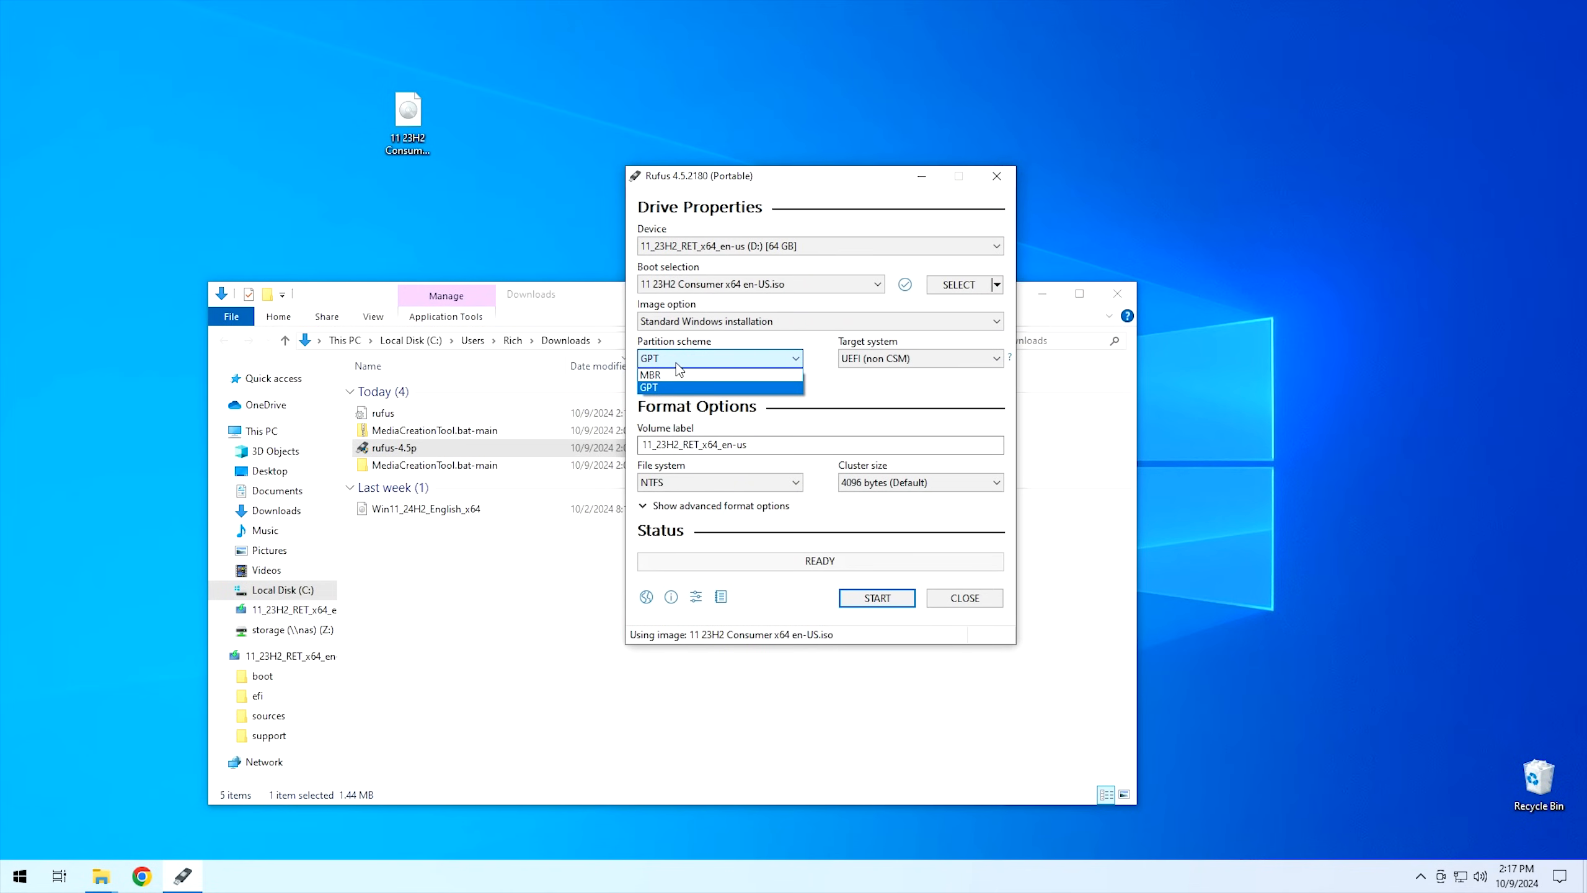
left_click(669, 375)
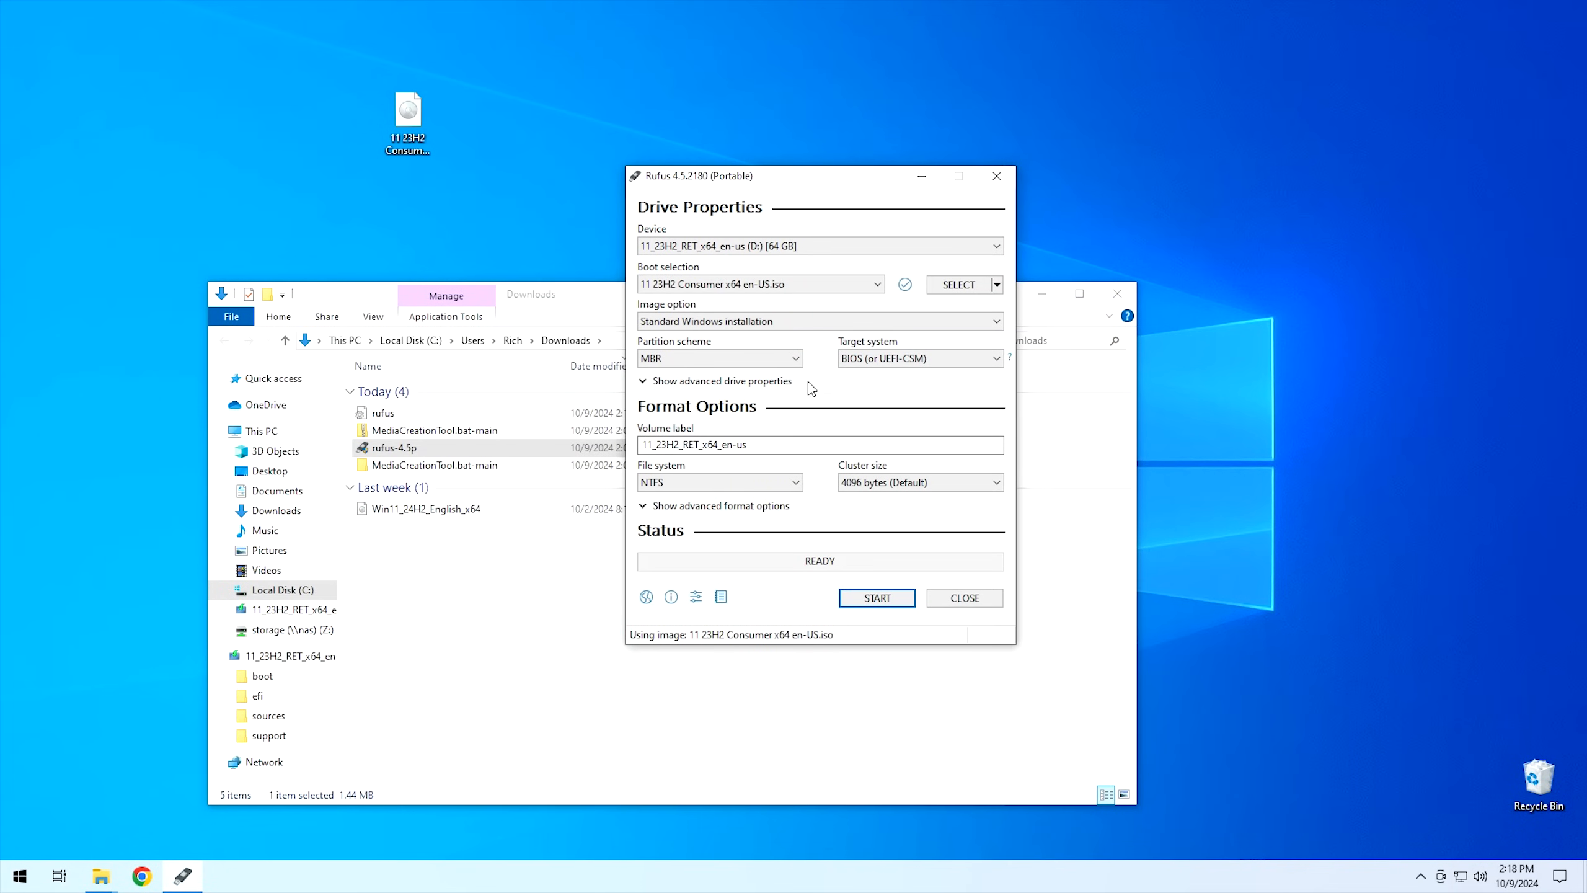
left_click(876, 599)
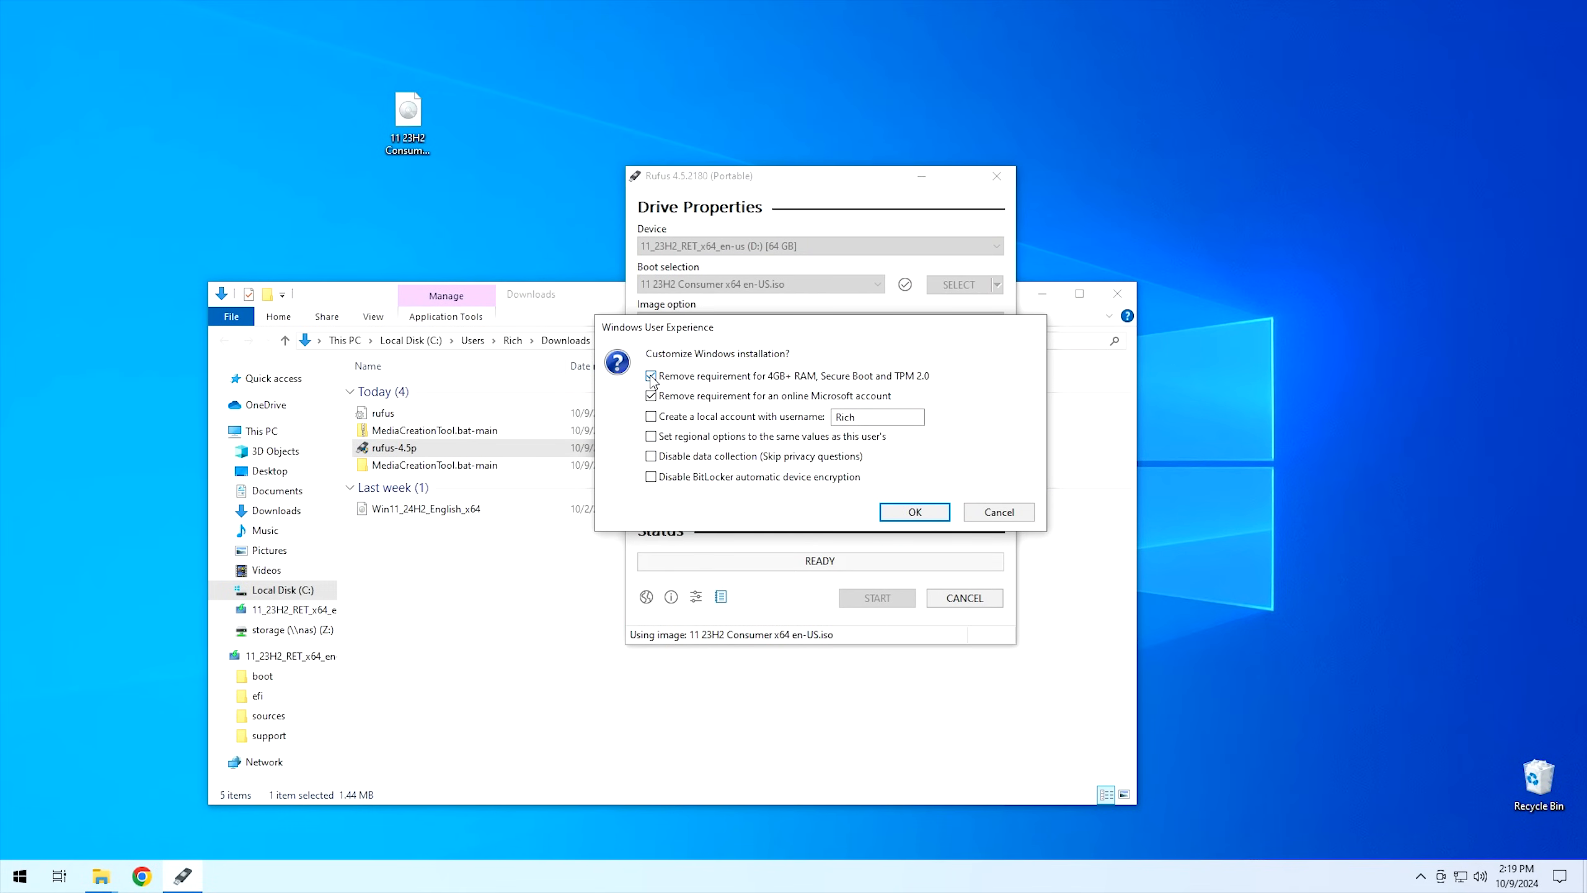
left_click(918, 512)
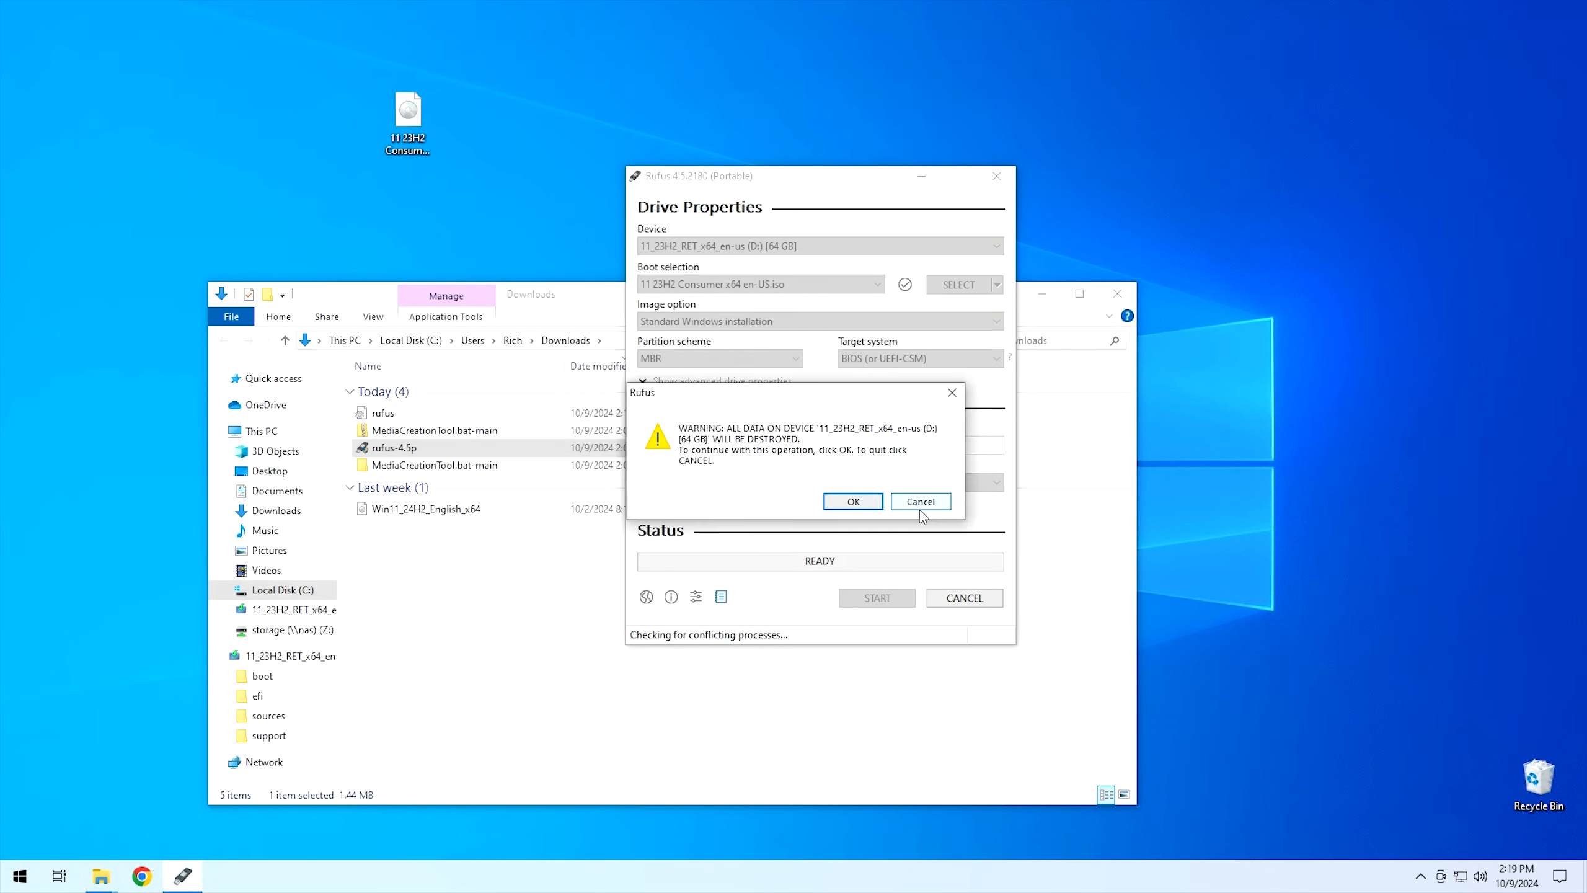
left_click(851, 503)
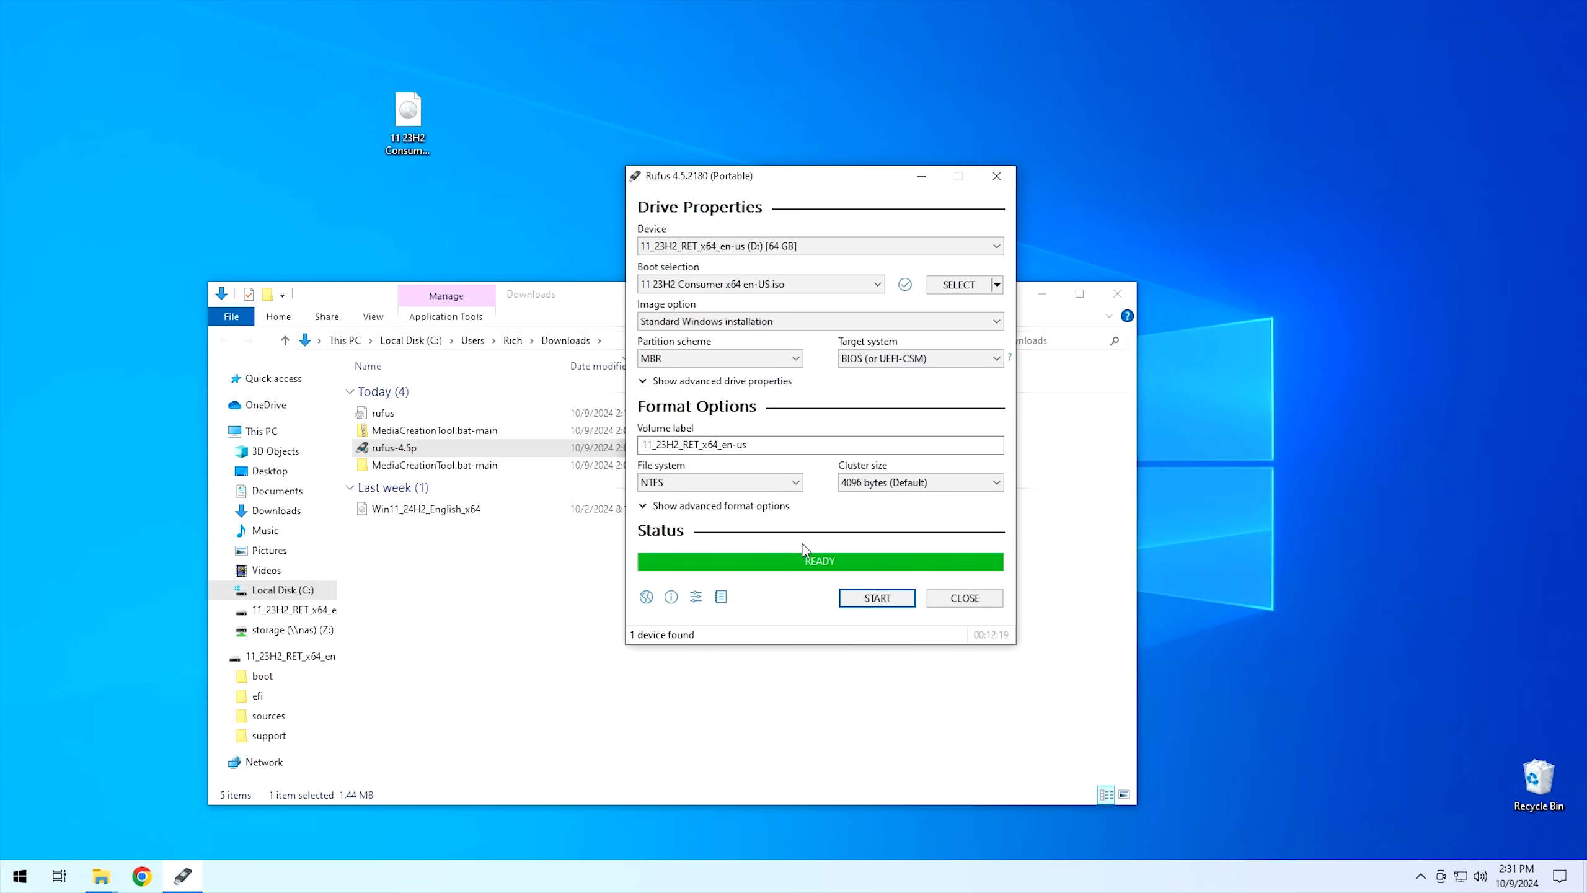
left_click(965, 598)
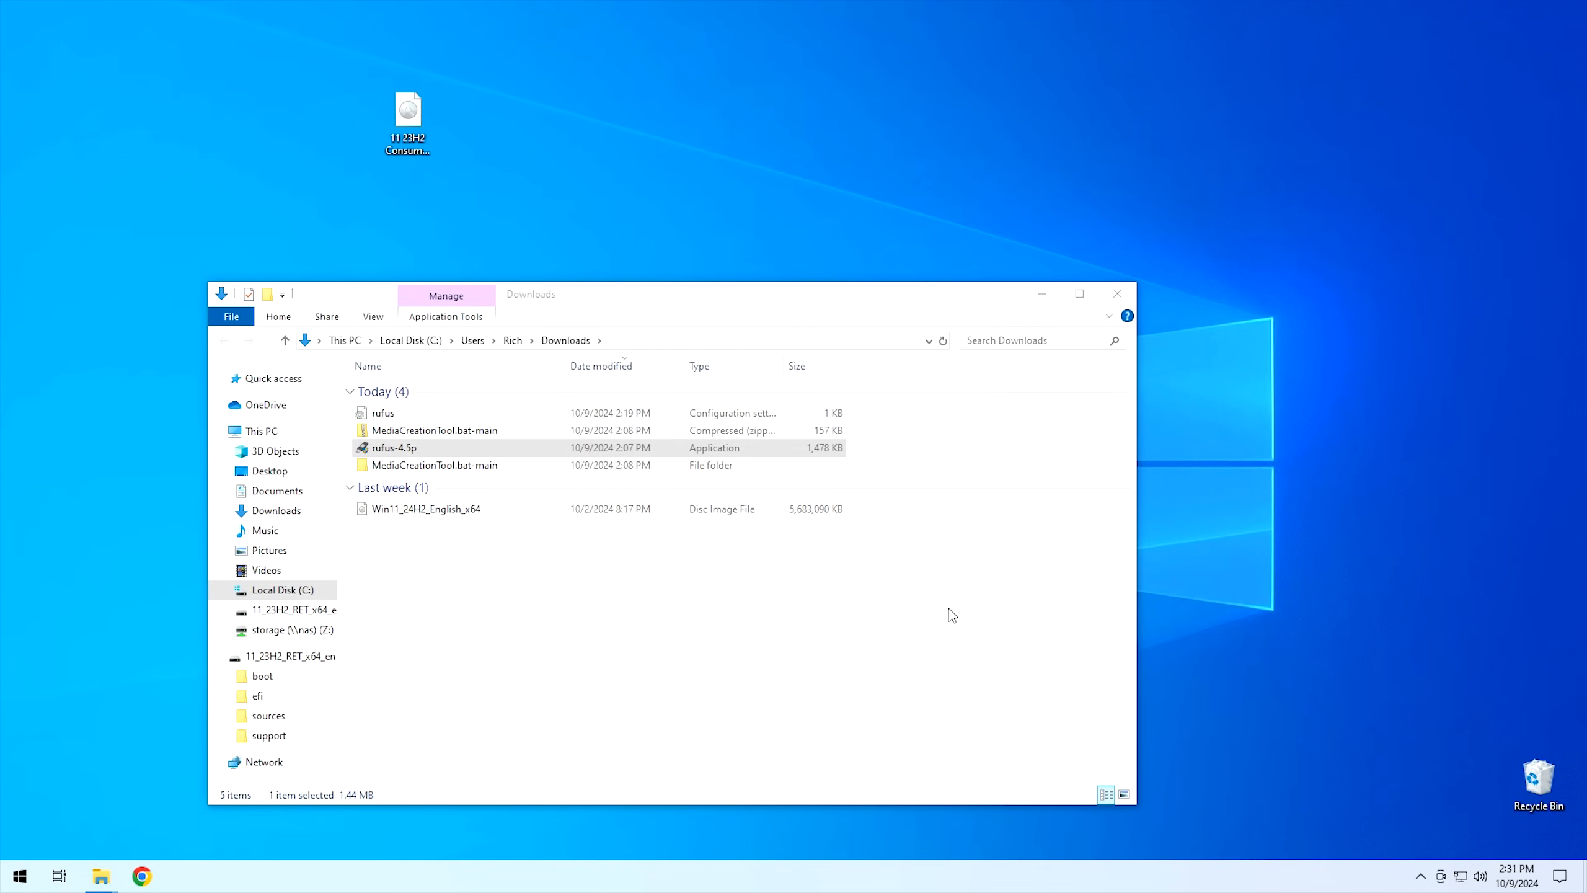
Mount the Win11_24H2_English_x64 disc image and arrange its window alongside a second File Explorer window showing This PC.
left_click(421, 526)
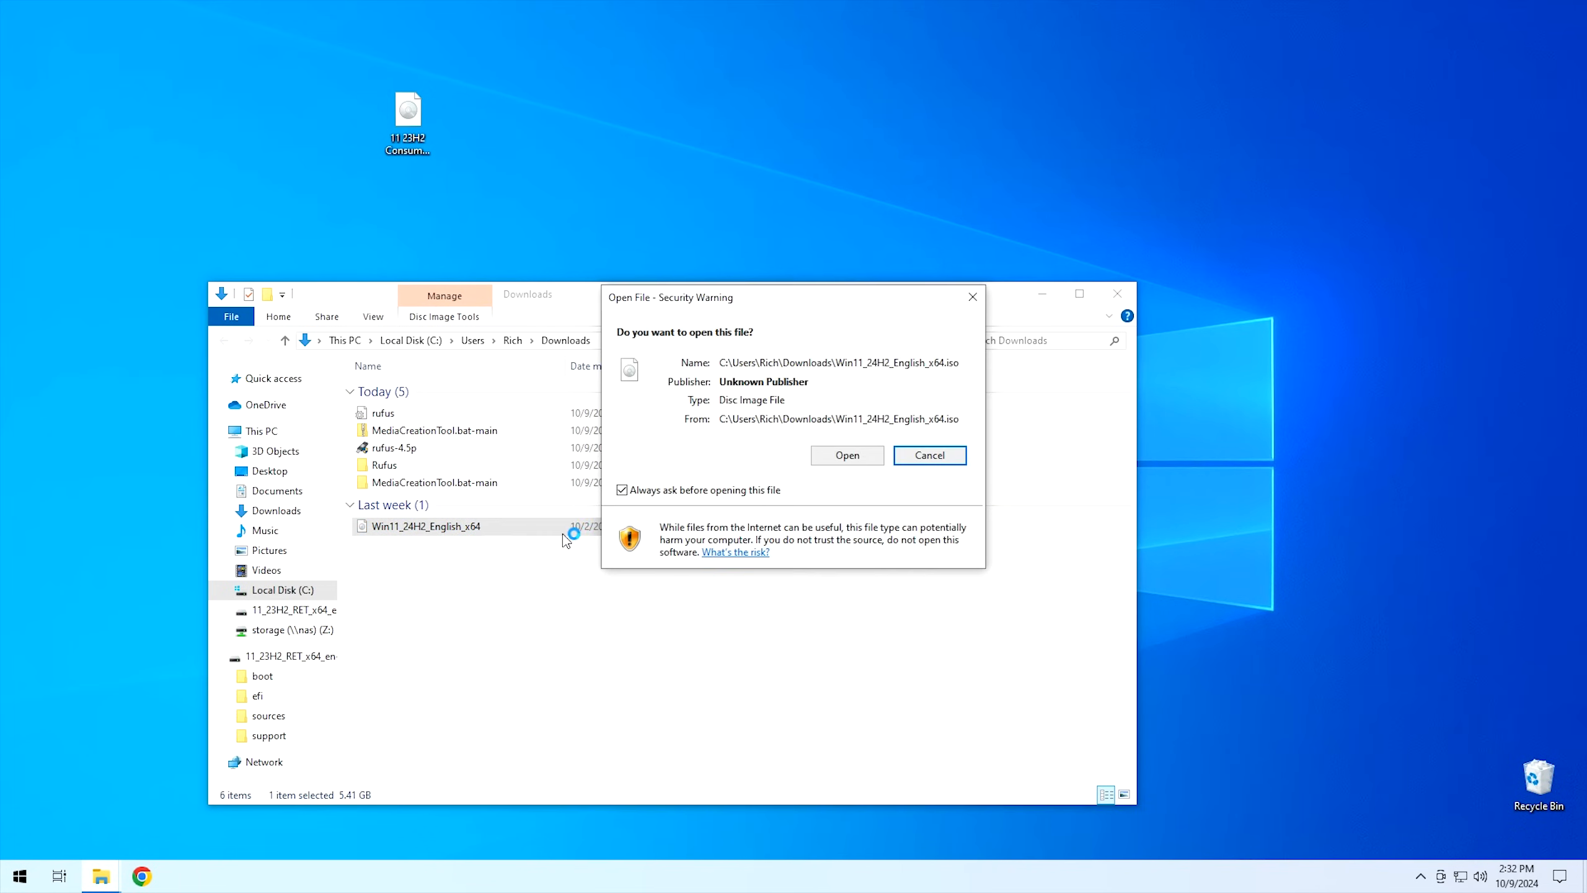
left_click(848, 455)
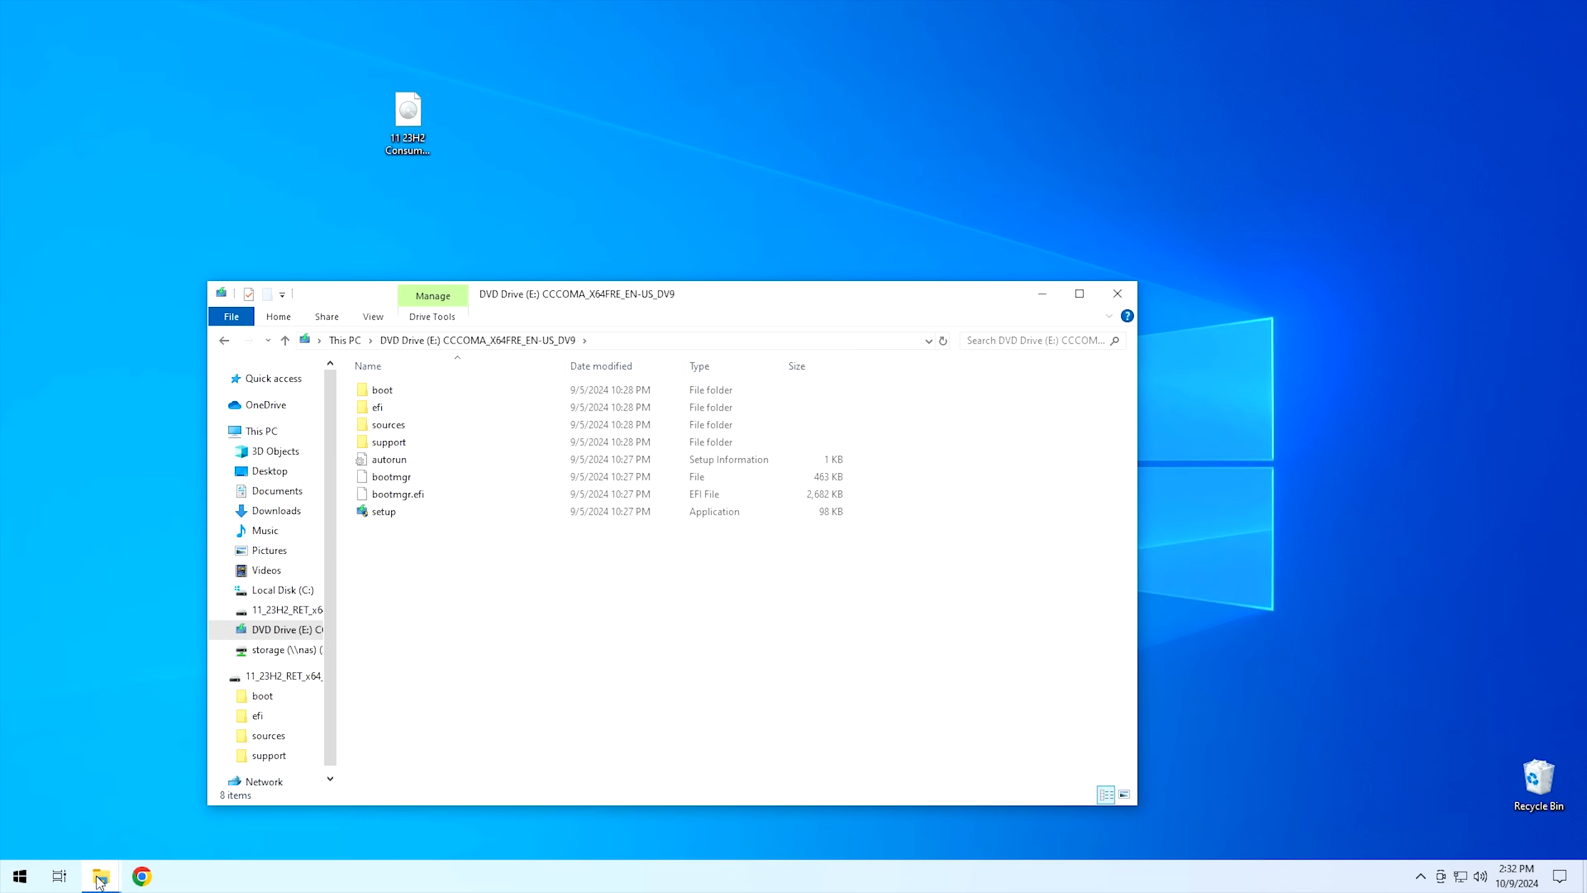
mouse_move(100, 878)
left_click(88, 834)
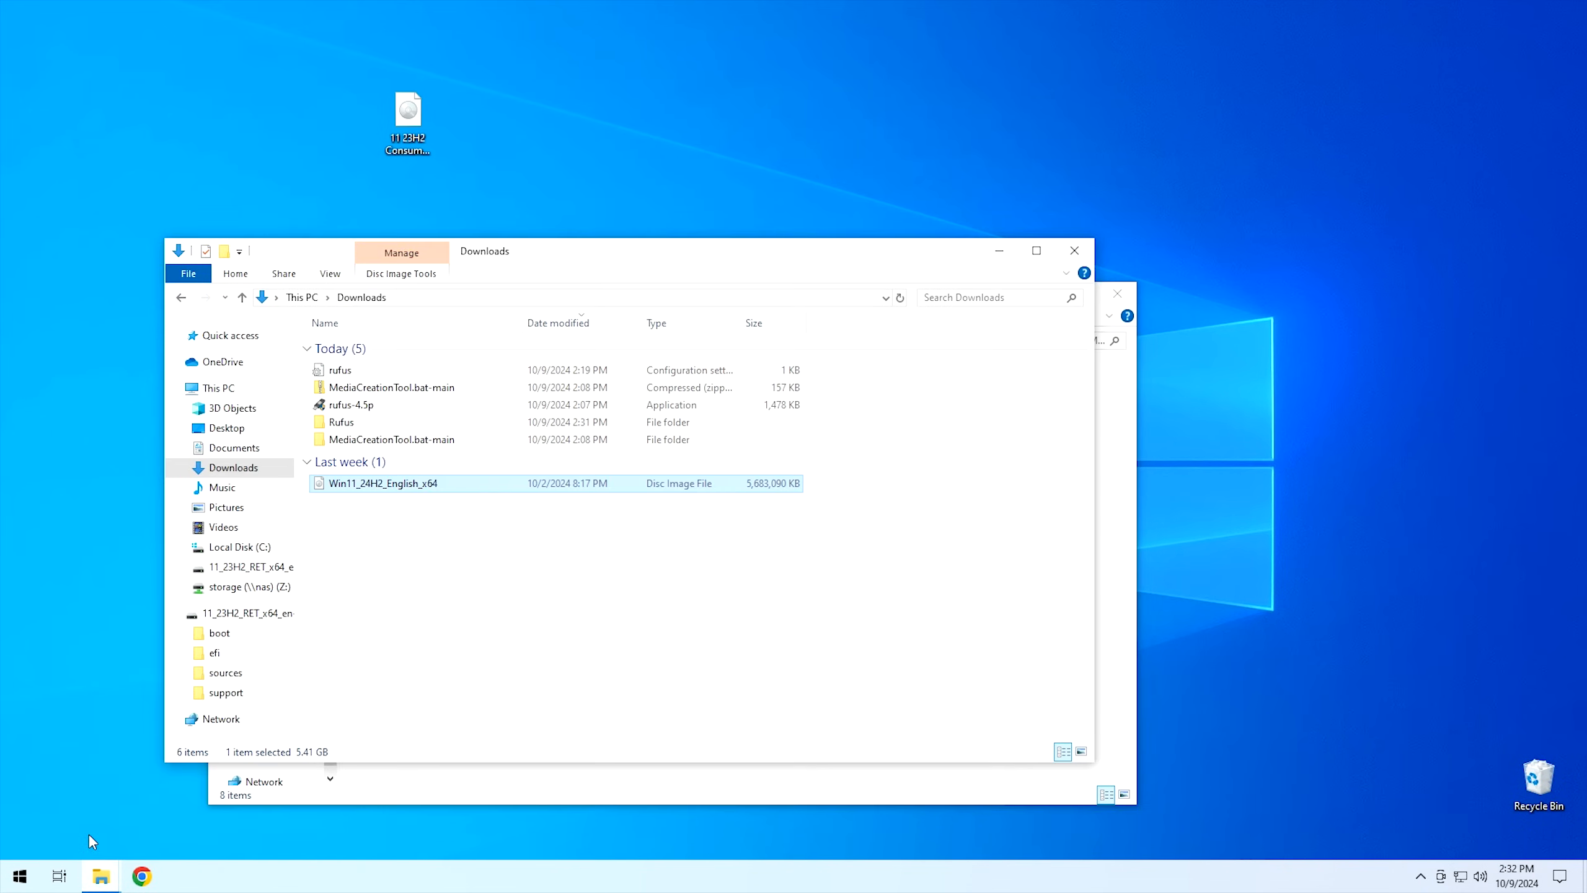
left_click(210, 388)
left_click_drag(371, 260, 817, 74)
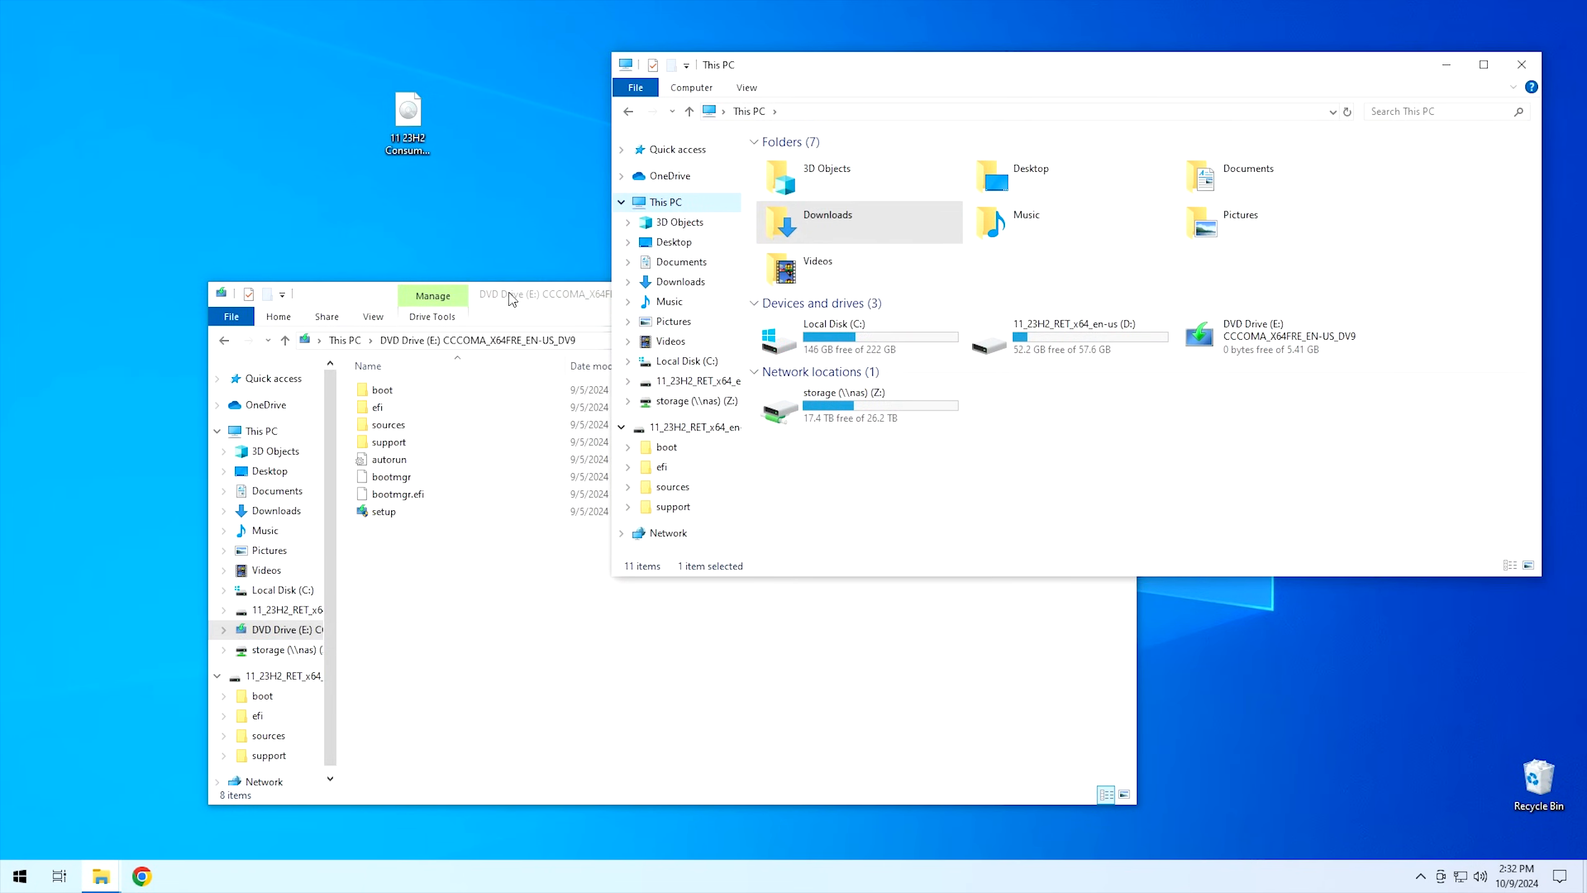
left_click_drag(513, 299, 395, 327)
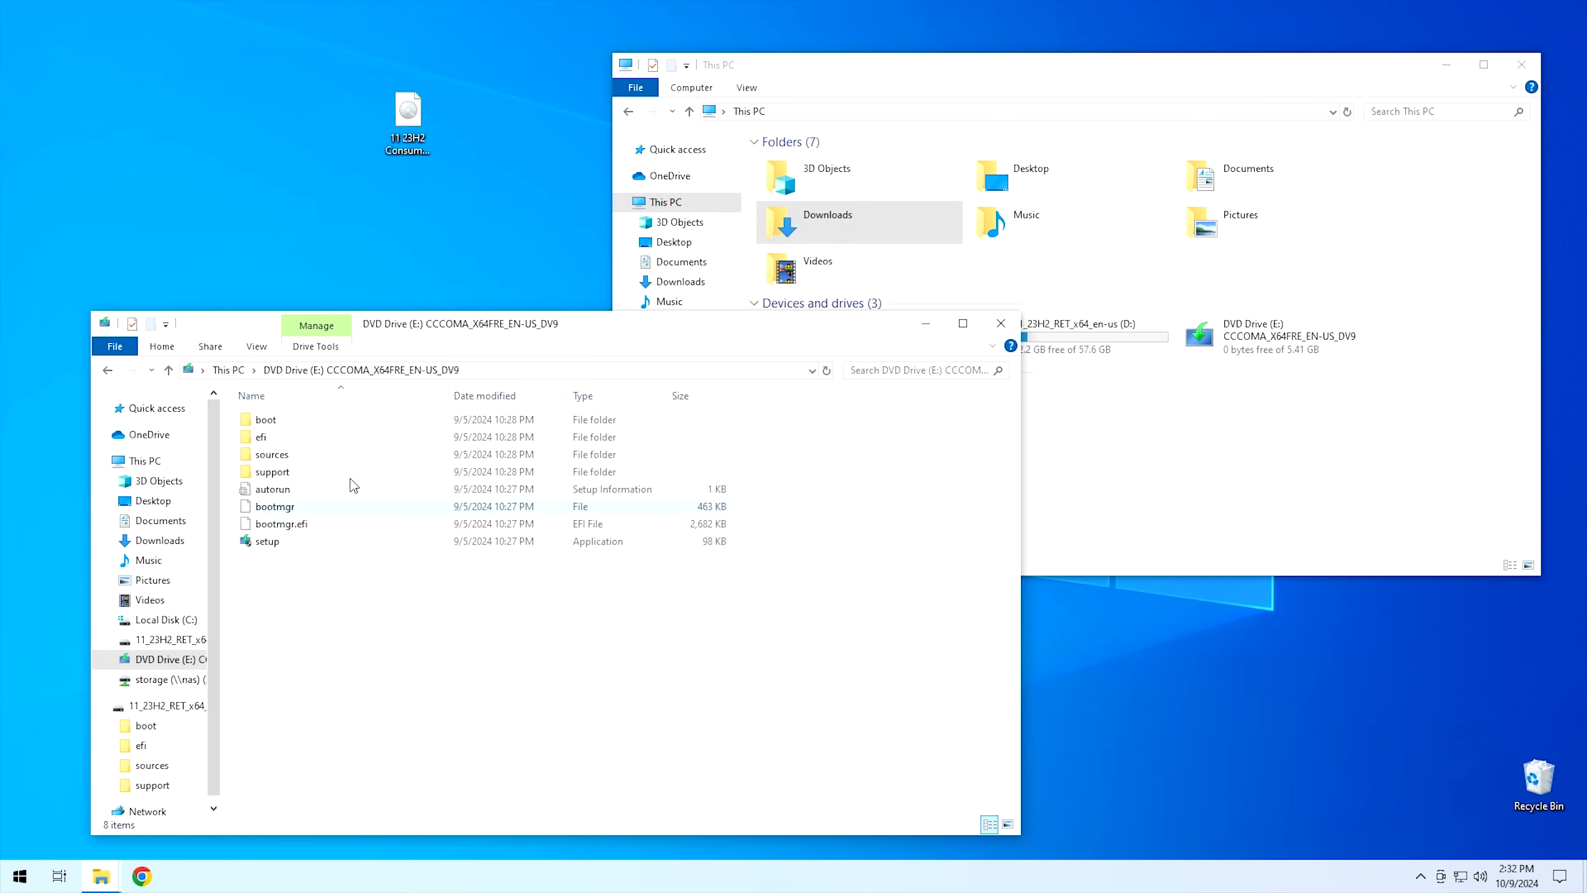
left_click(997, 65)
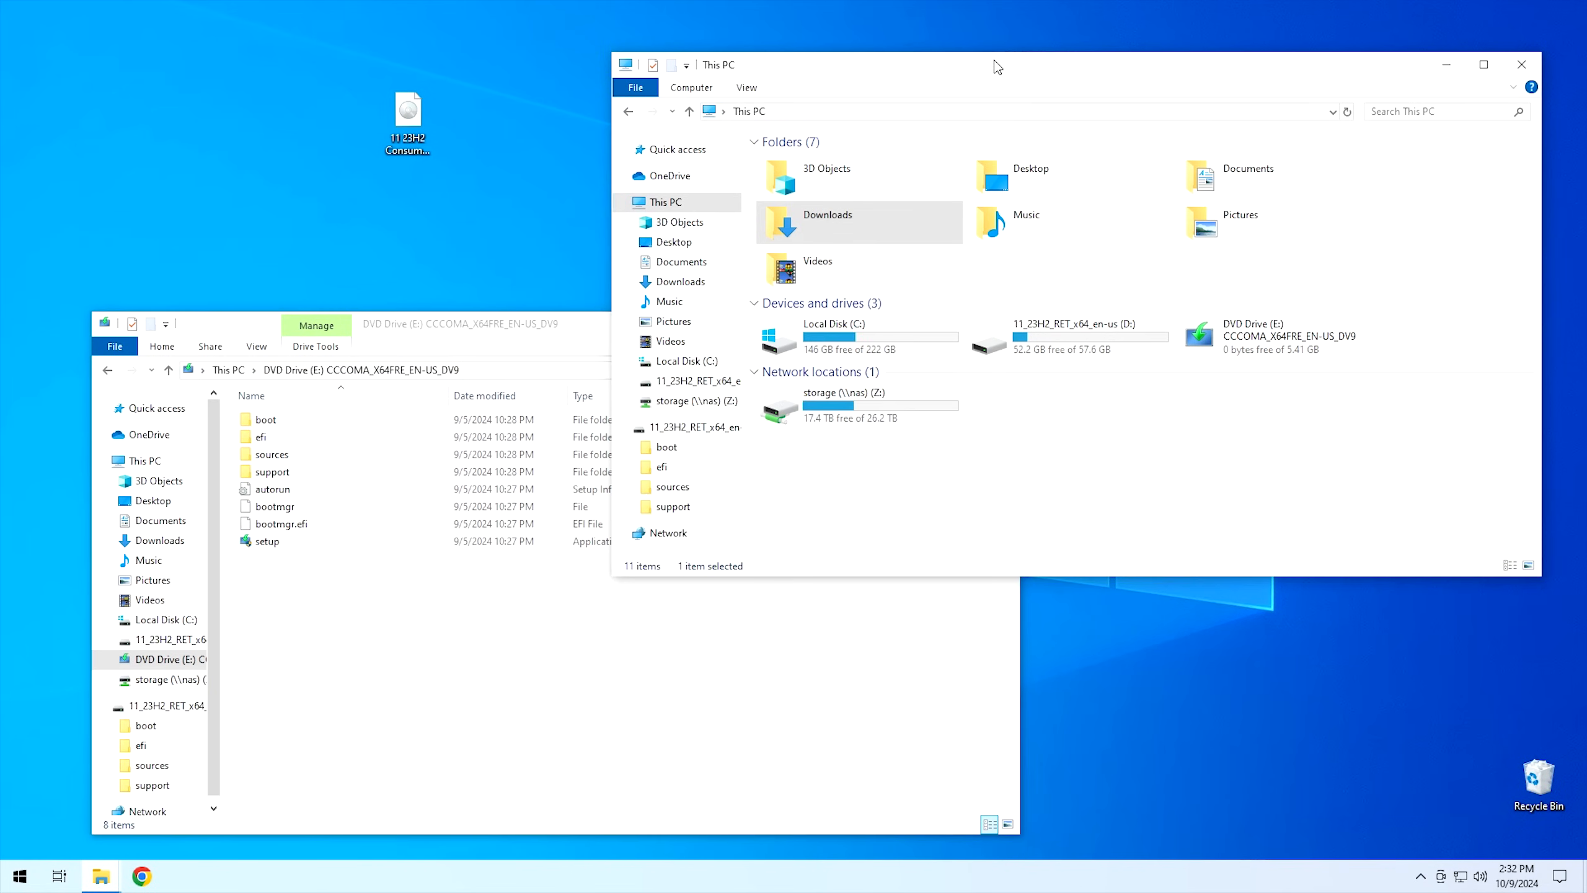
Sort the sources folder on the 11_23H2_RET_x64_en-us (D:) USB drive by size and permanently delete install.esd from it.
double_click(1048, 351)
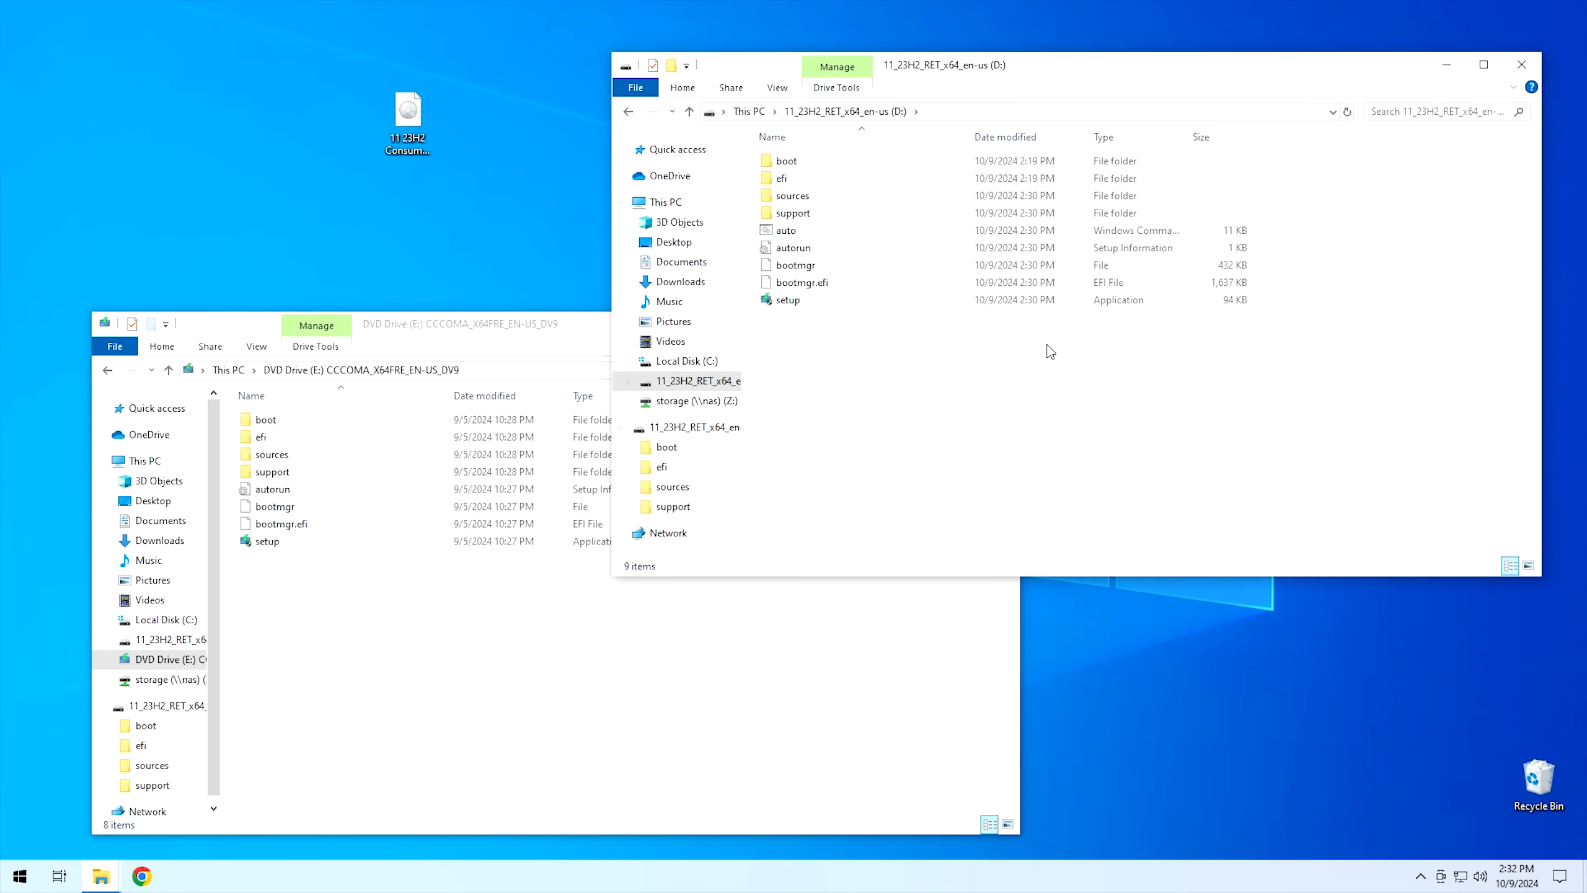
double_click(792, 197)
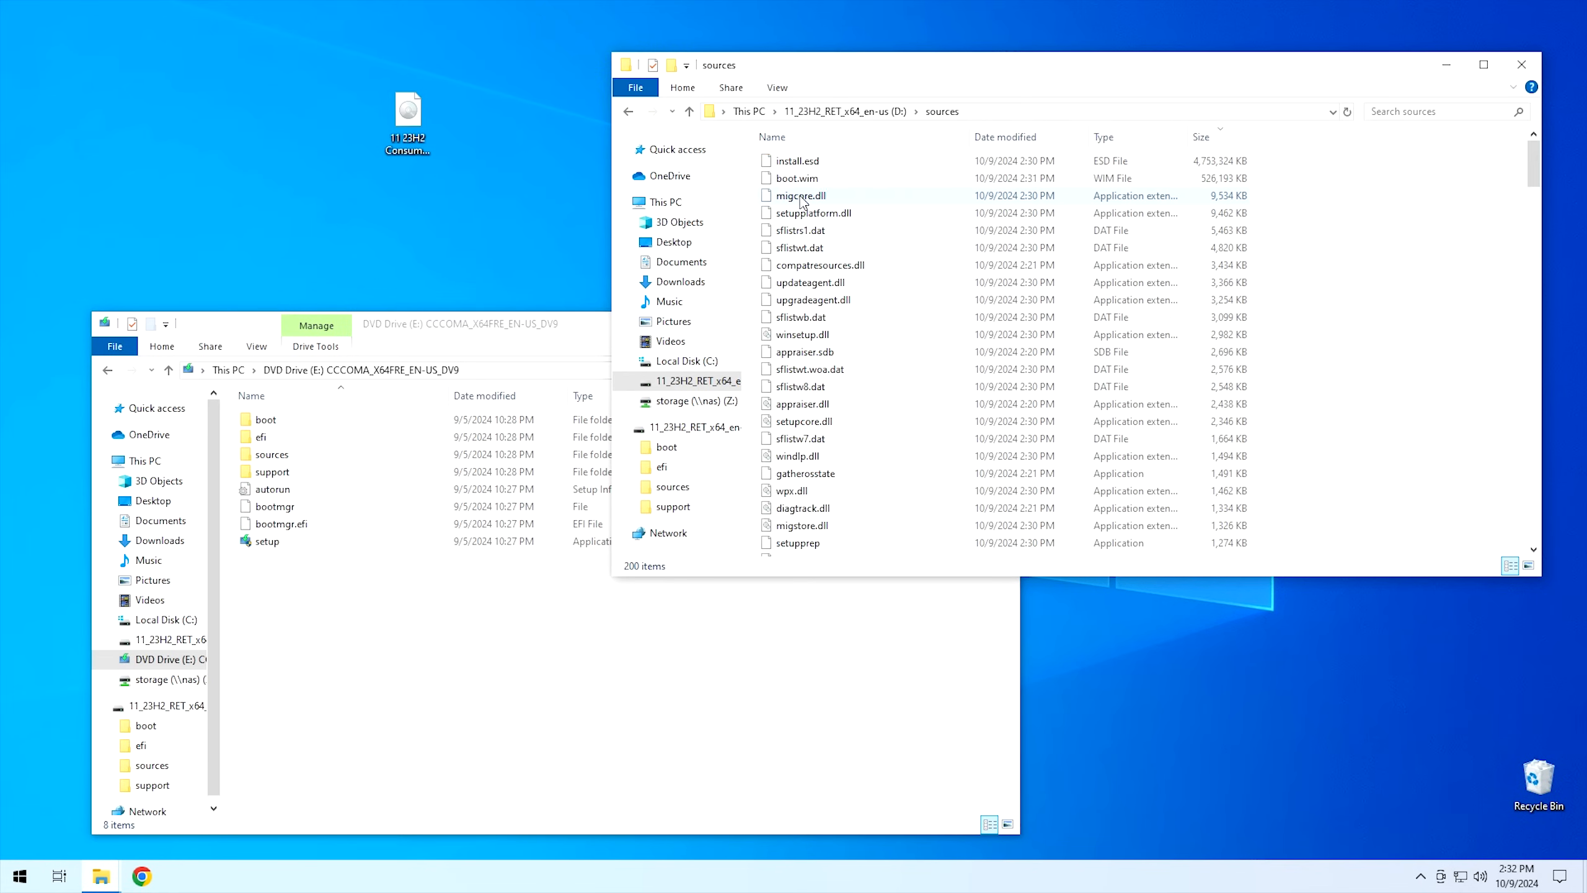
left_click(1201, 137)
left_click(1201, 137)
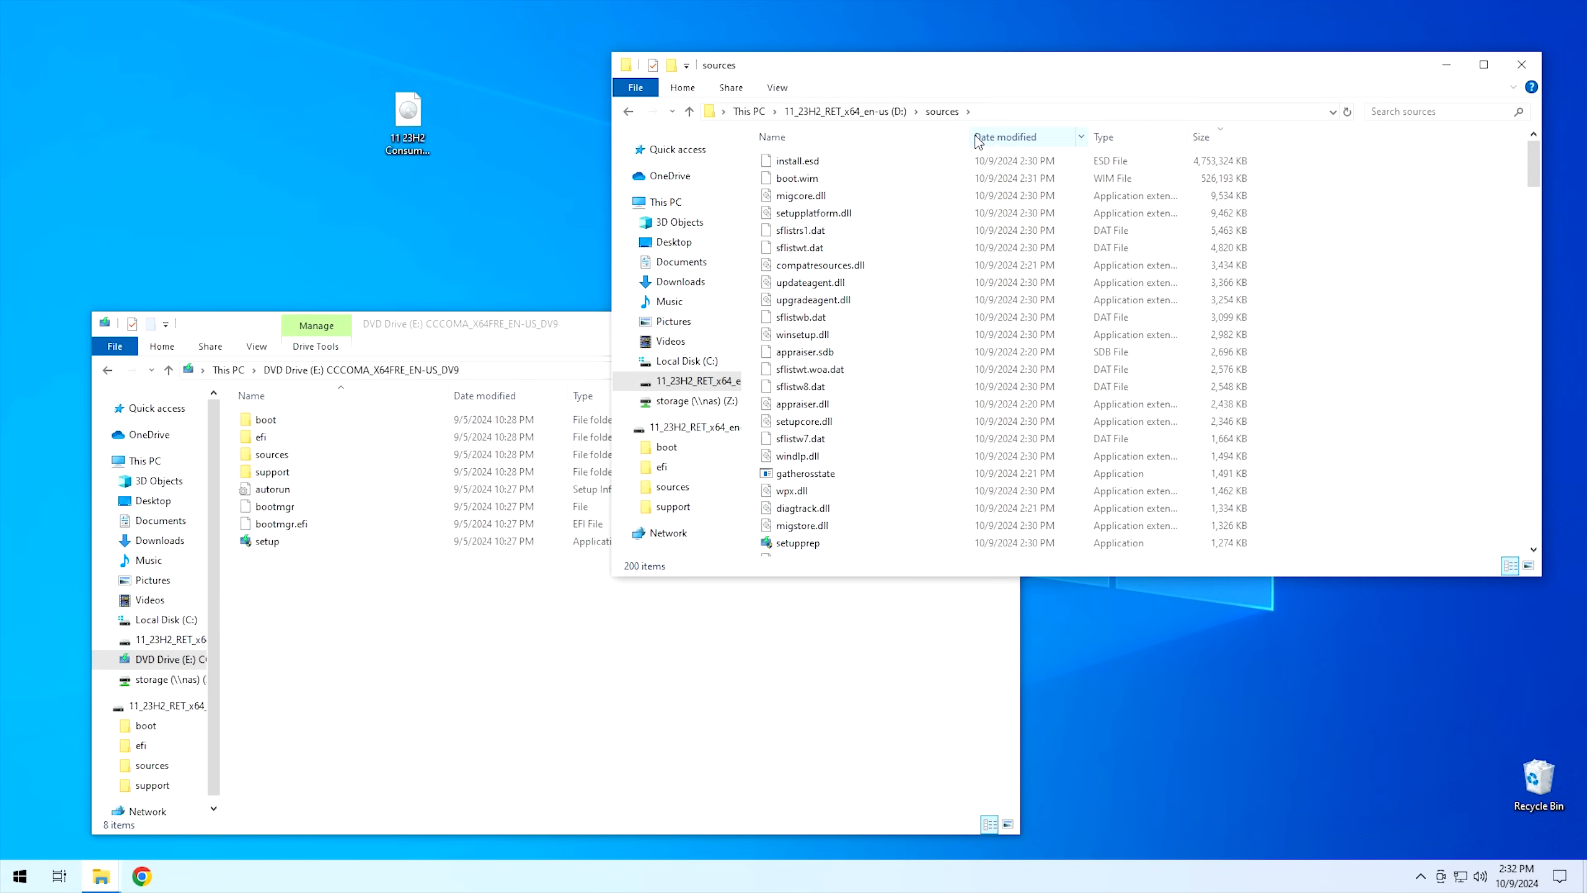
left_click(928, 137)
left_click(1214, 146)
left_click(828, 165)
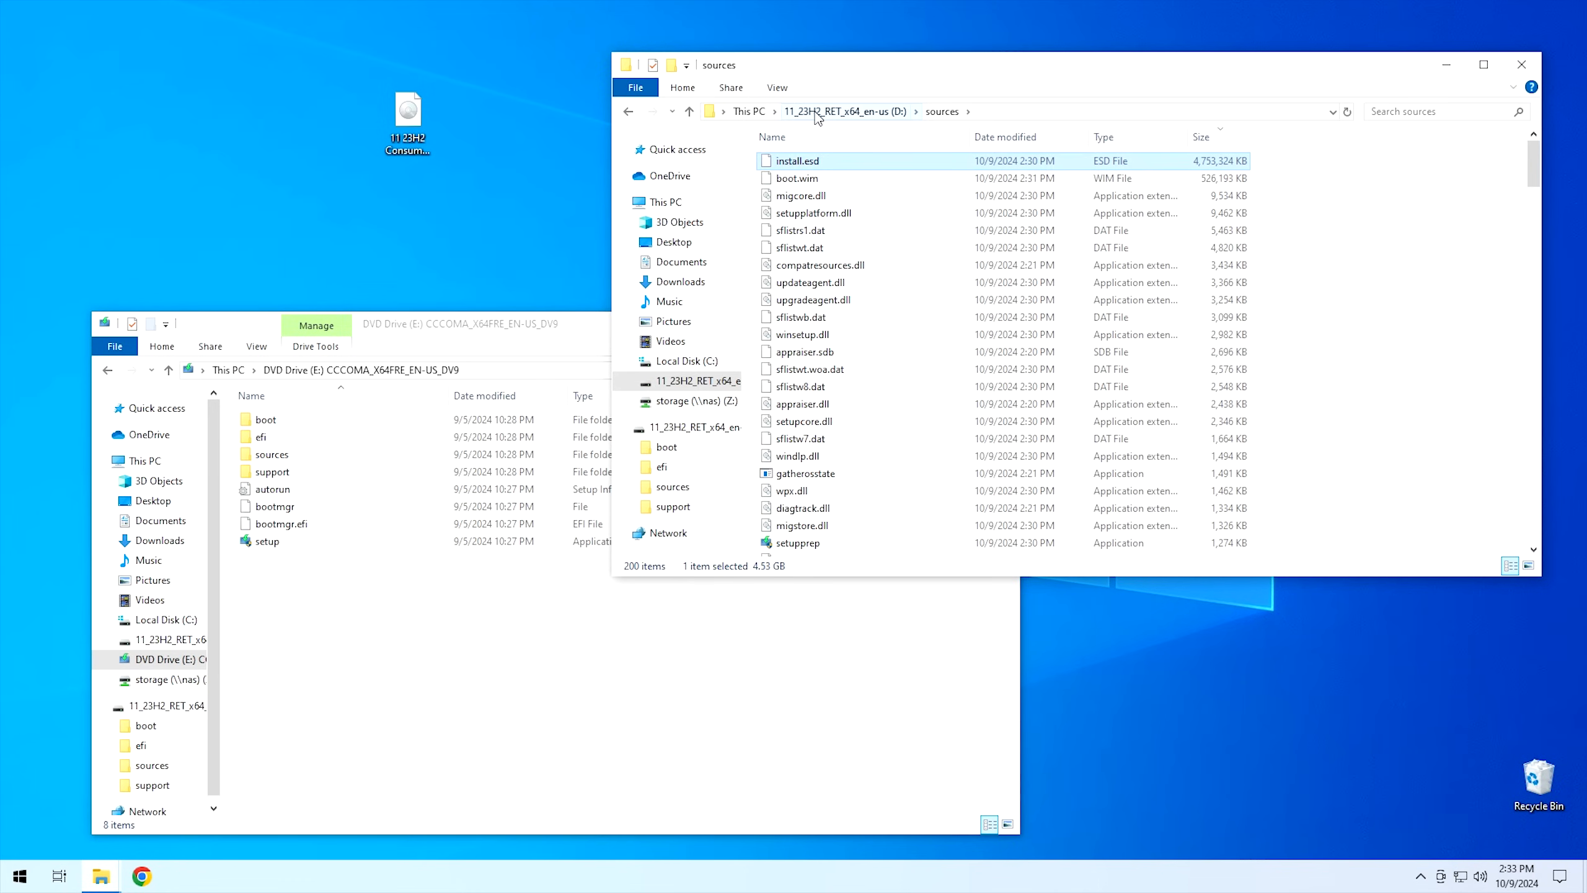
right_click(824, 163)
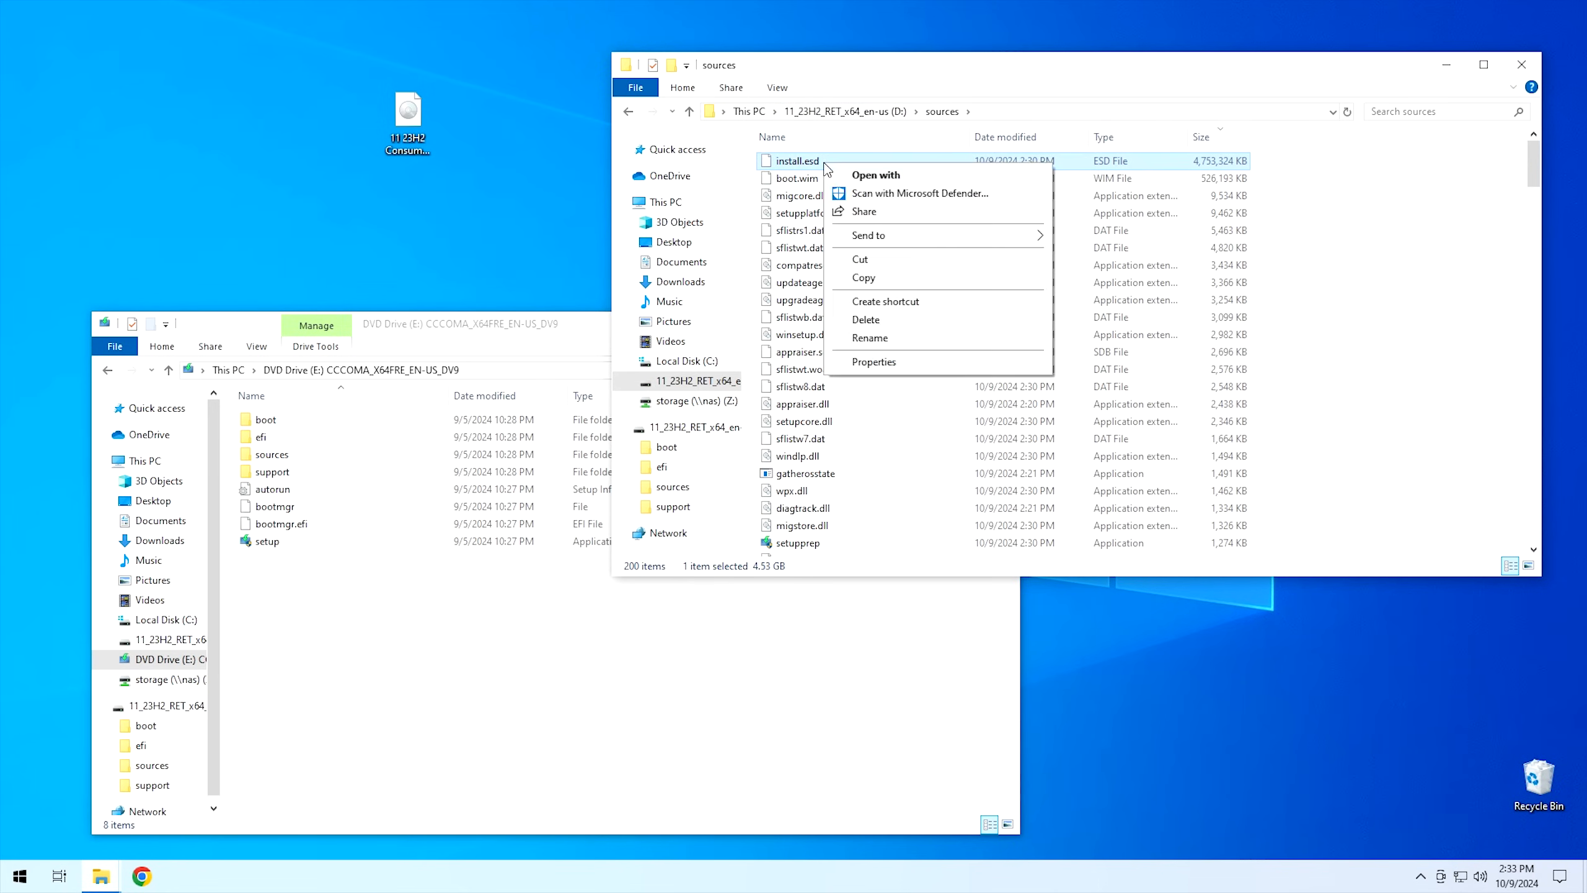
left_click(883, 321)
left_click(881, 508)
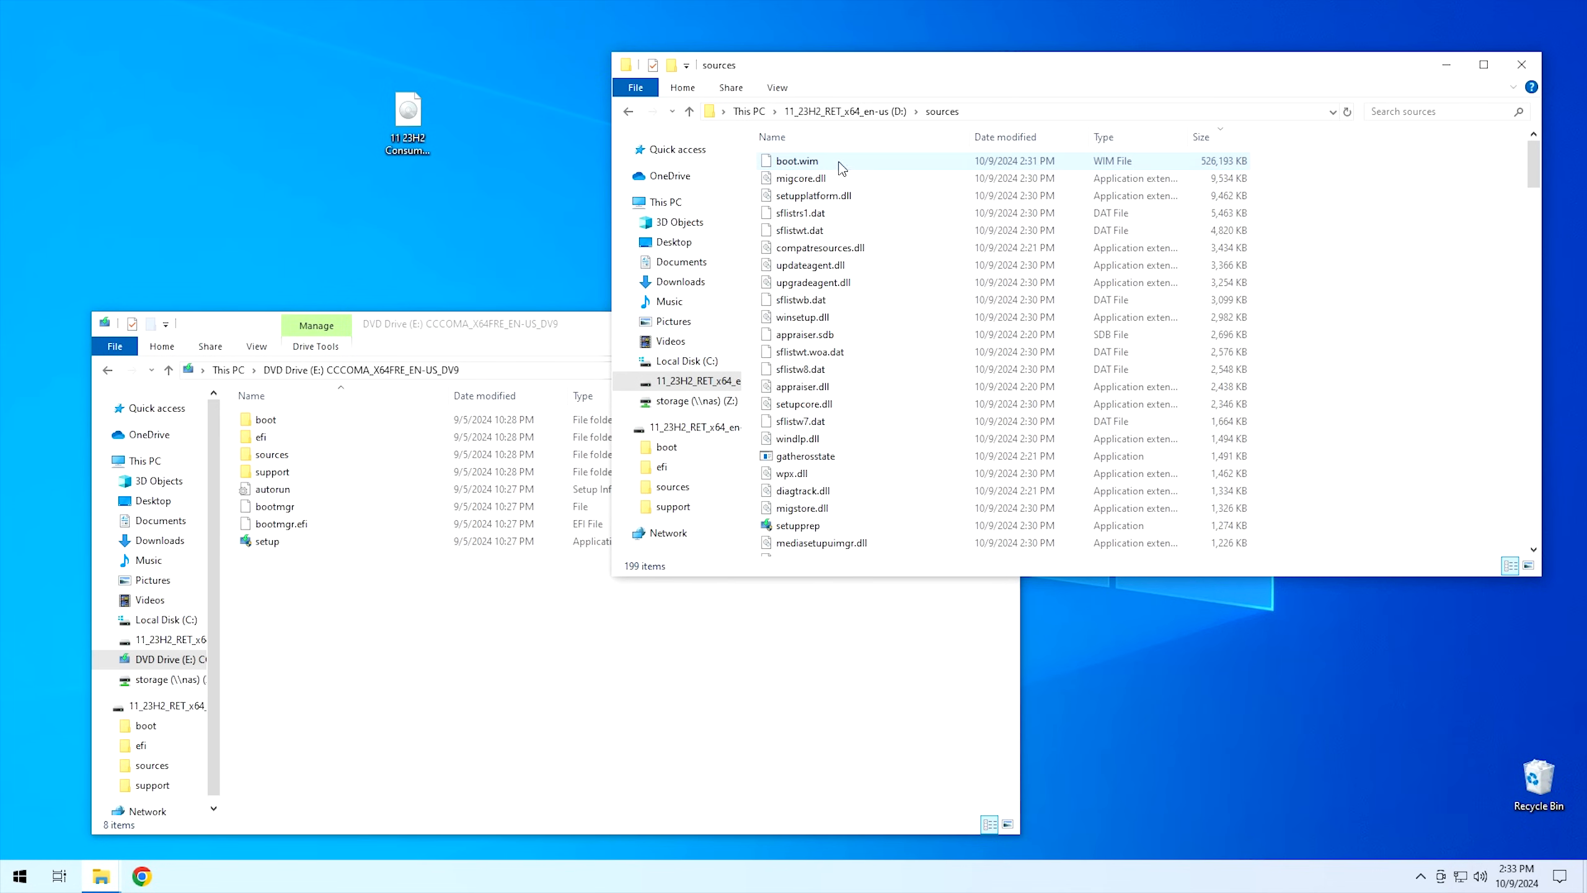
Sort the mounted 24H2 image's sources folder by size and copy install.wim into the USB drive's sources folder.
left_click(373, 338)
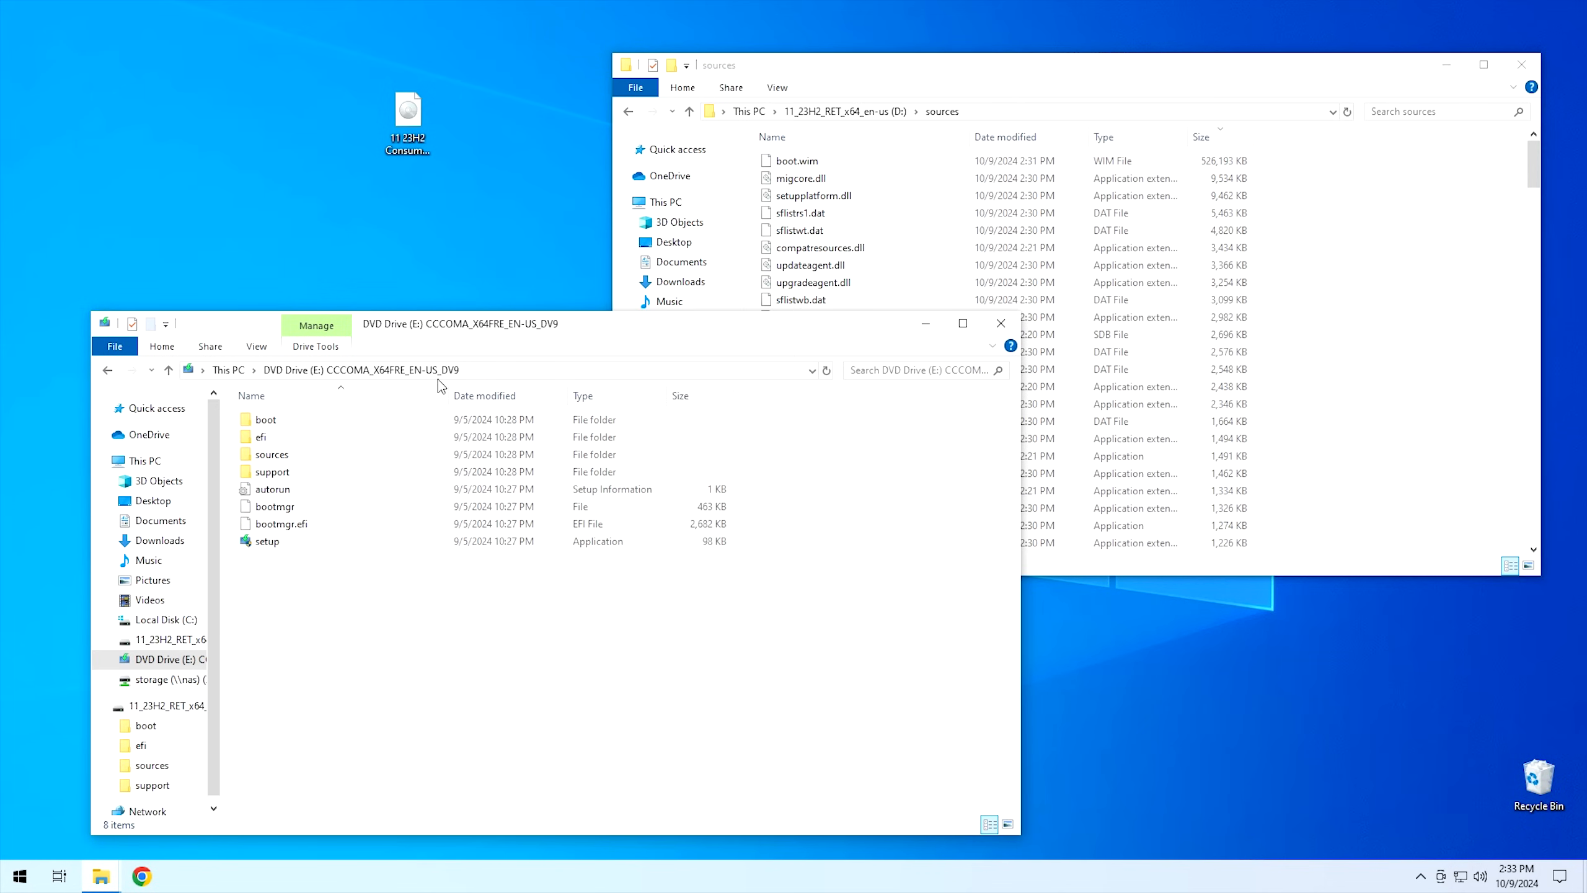
double_click(270, 456)
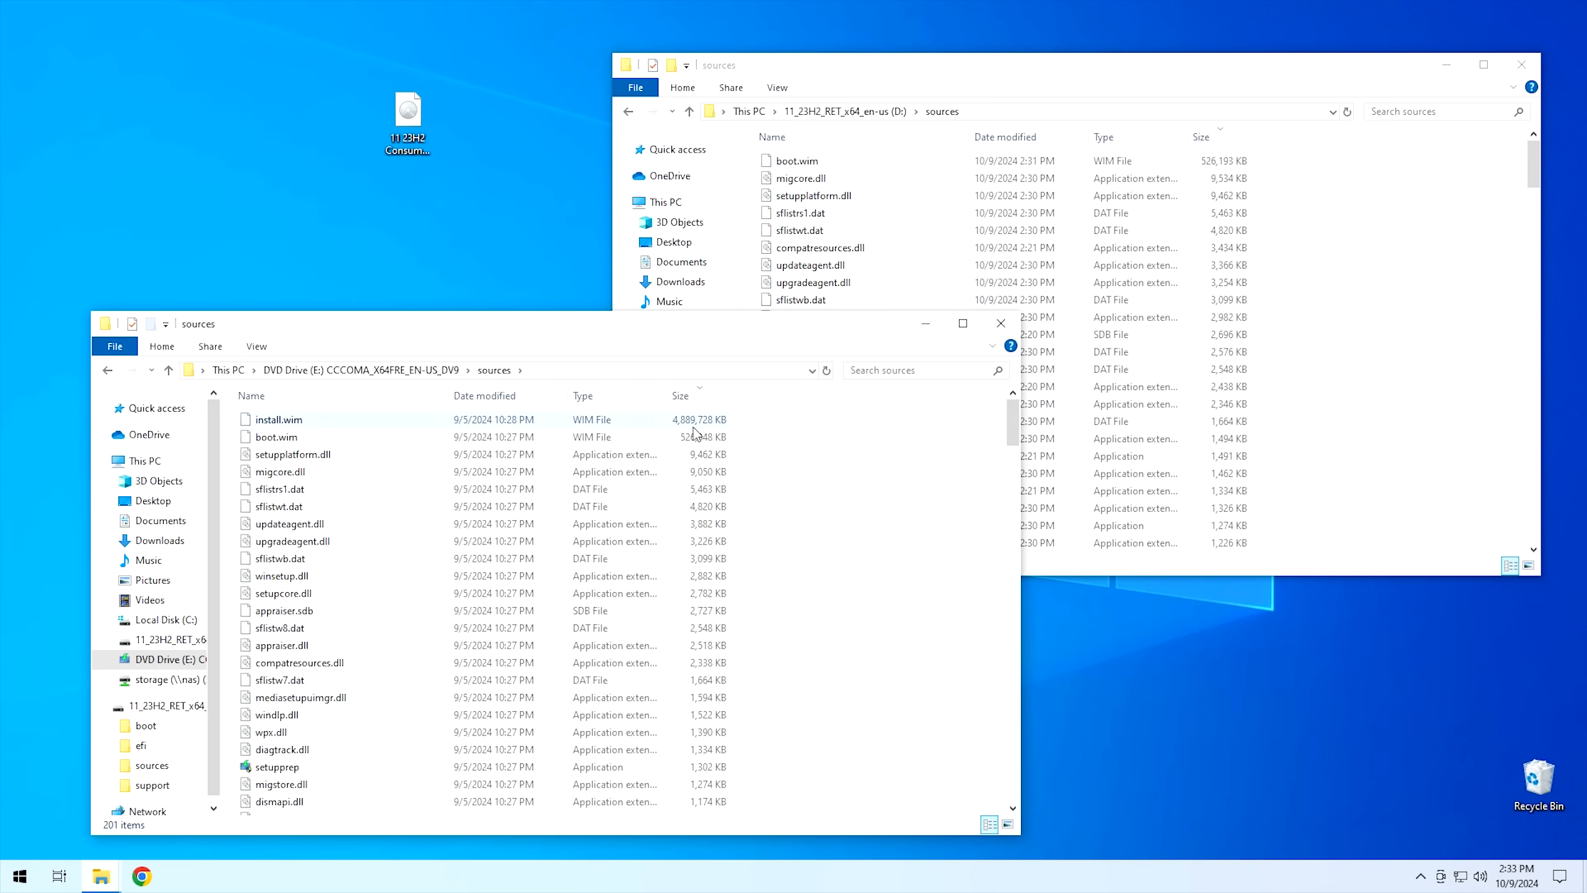
left_click(310, 399)
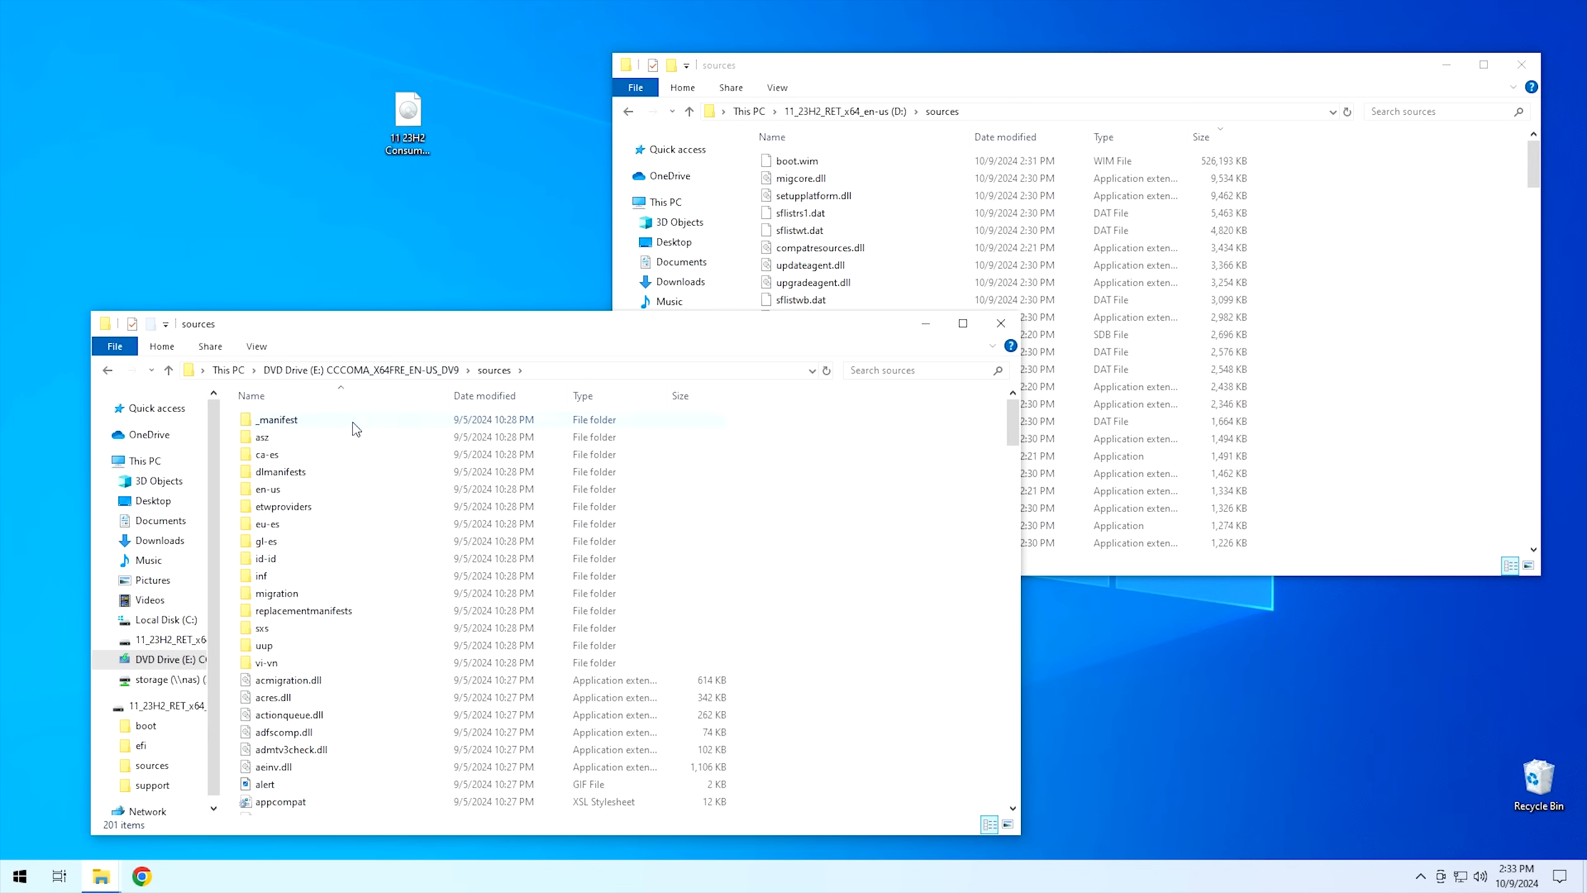
left_click(697, 407)
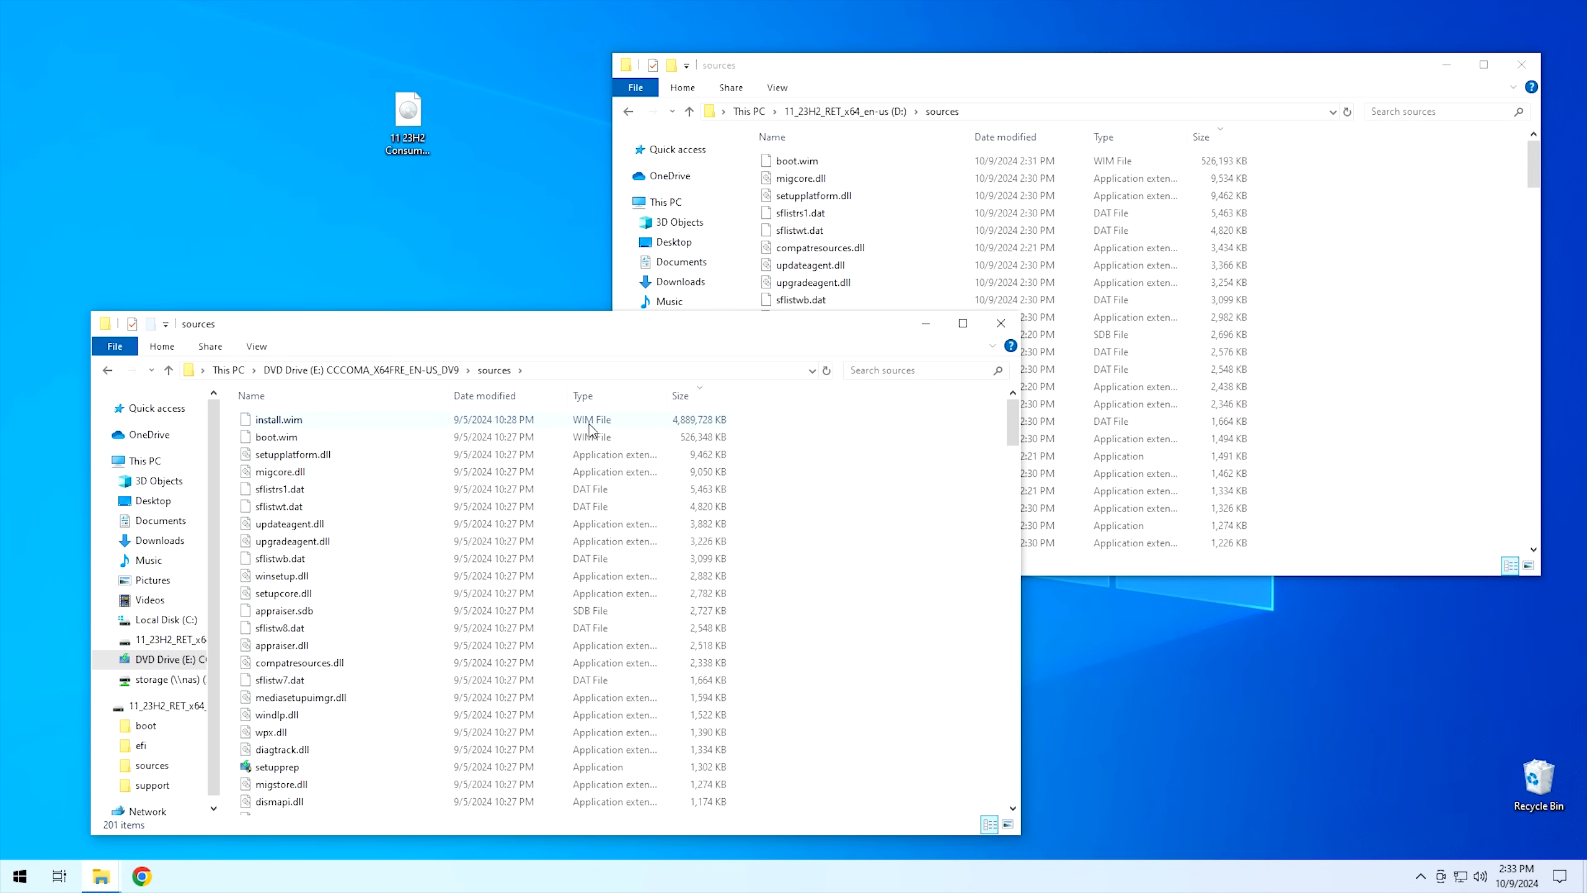
left_click(279, 427)
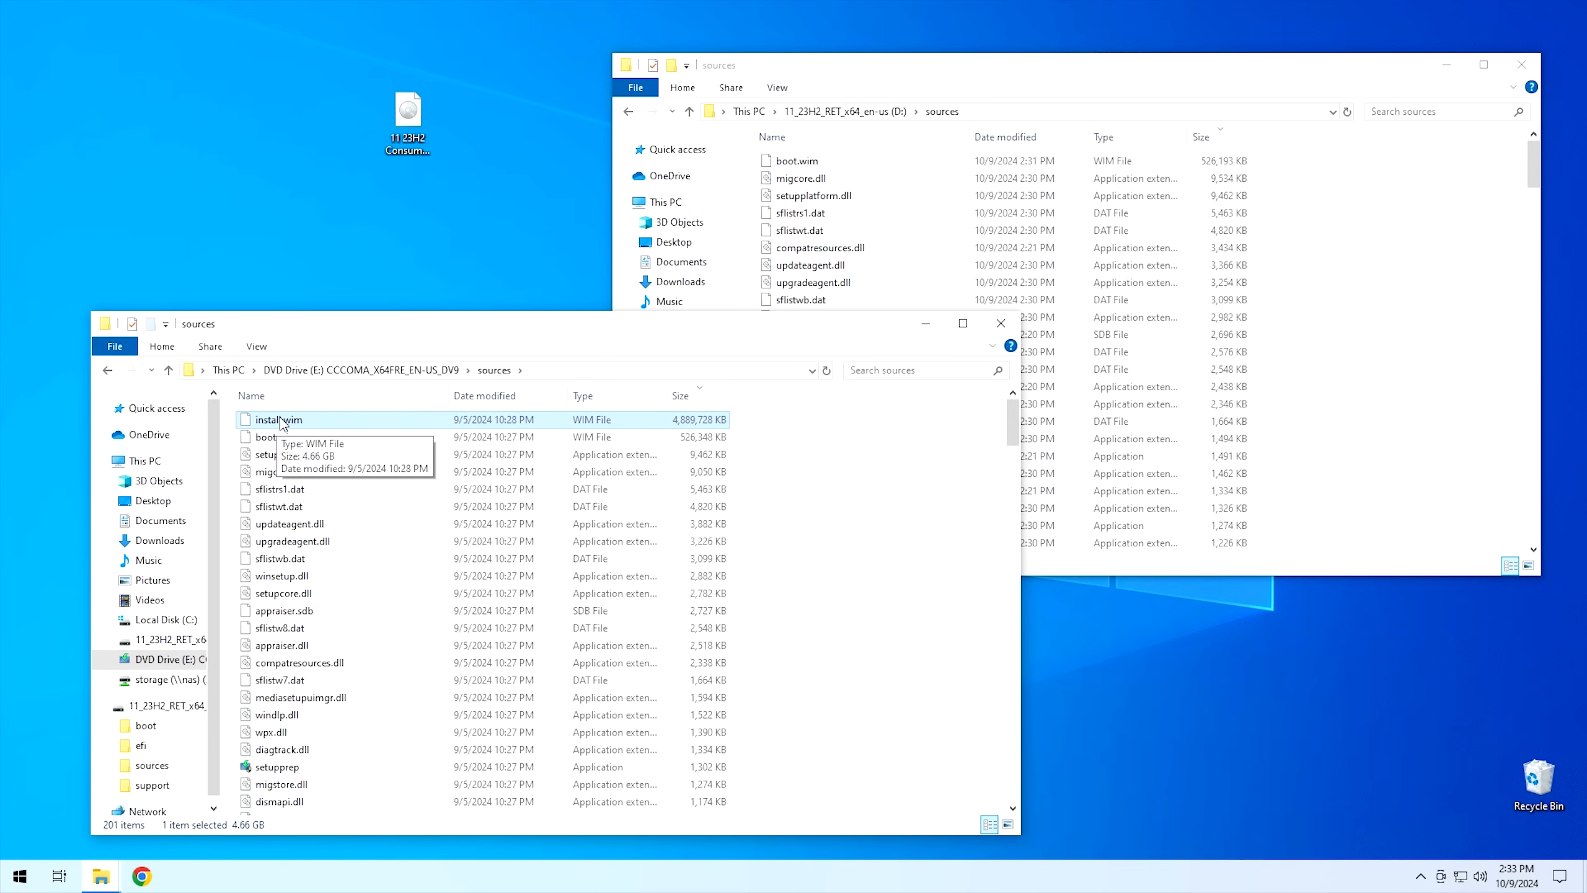
left_click_drag(268, 425, 1375, 298)
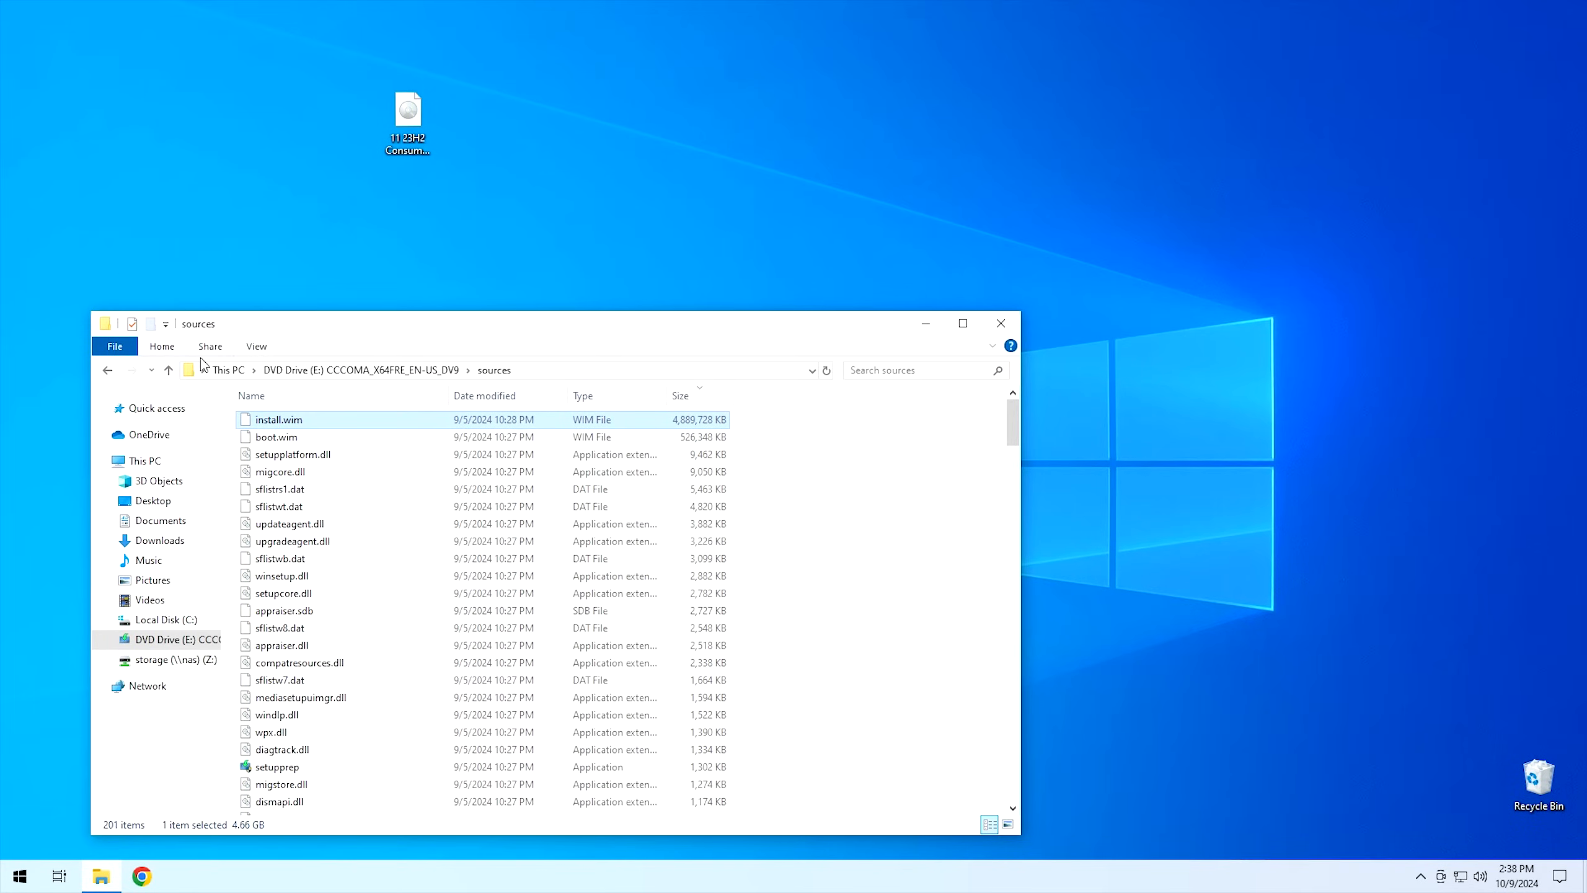
Go back to This PC and eject the mounted 24H2 image in DVD Drive (E:).
left_click(228, 369)
right_click(525, 598)
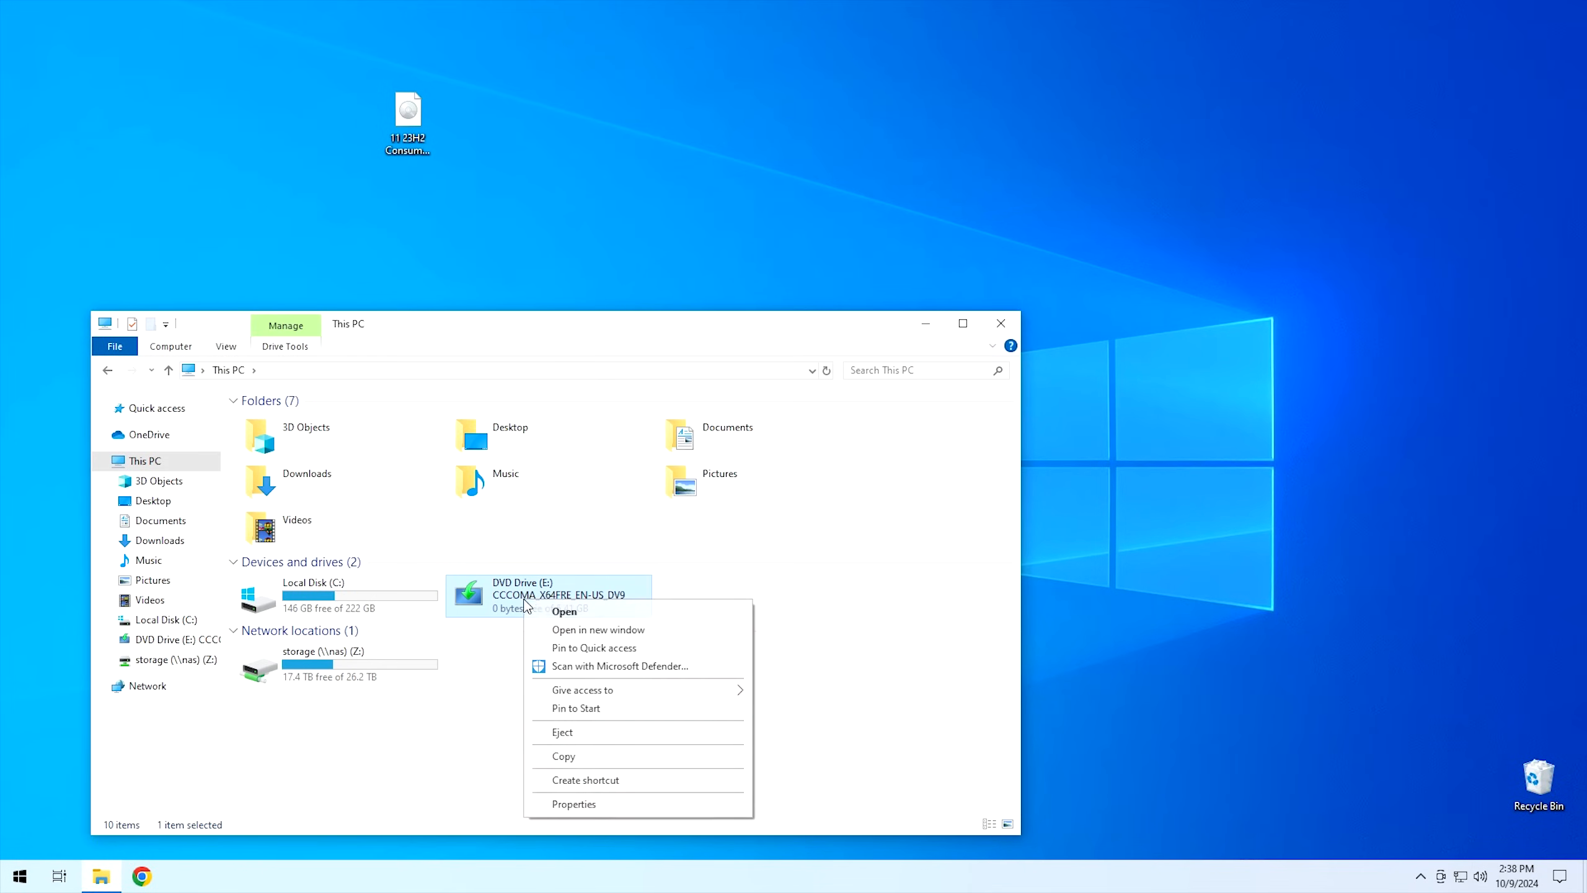
left_click(582, 736)
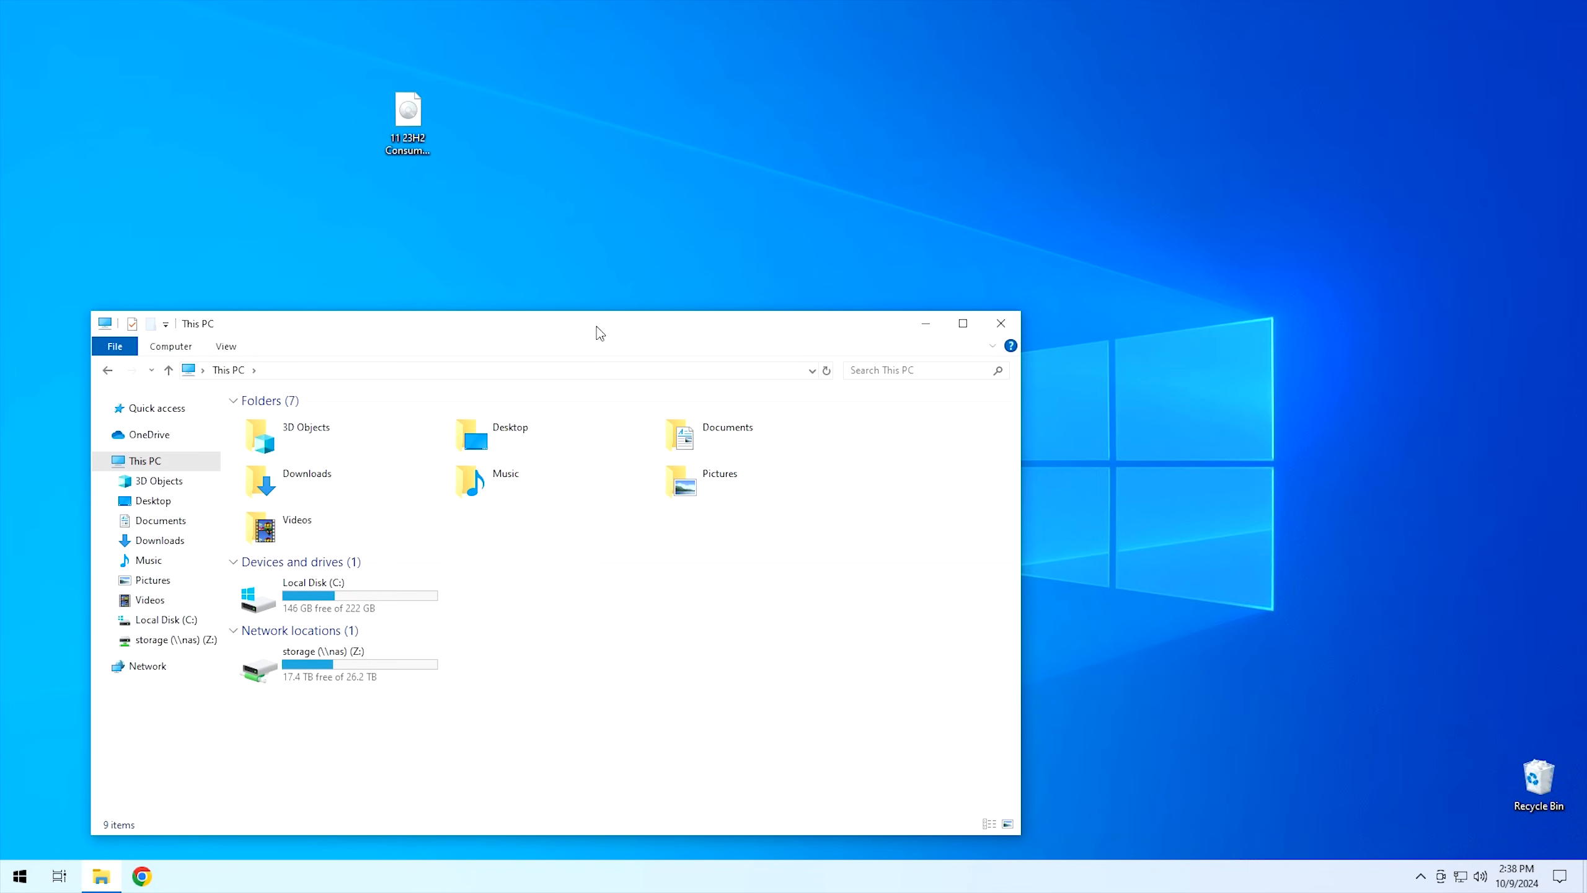
Mount Win11_24H2_English_x64 from the Downloads folder and check its drive letter in This PC.
left_click_drag(601, 331, 831, 291)
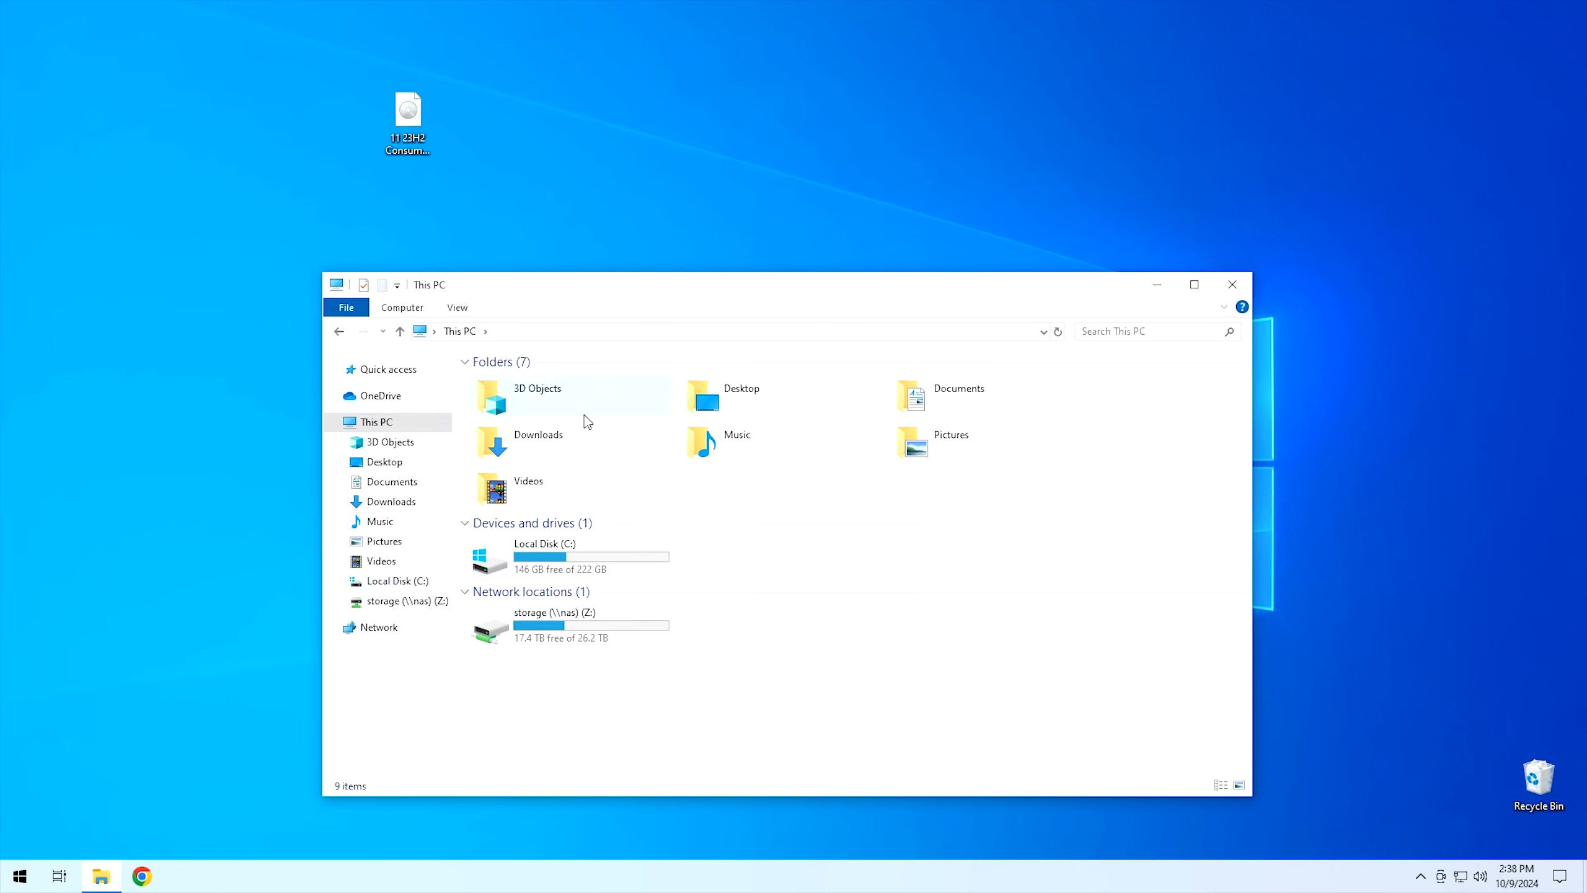
left_click(396, 502)
left_click(523, 519)
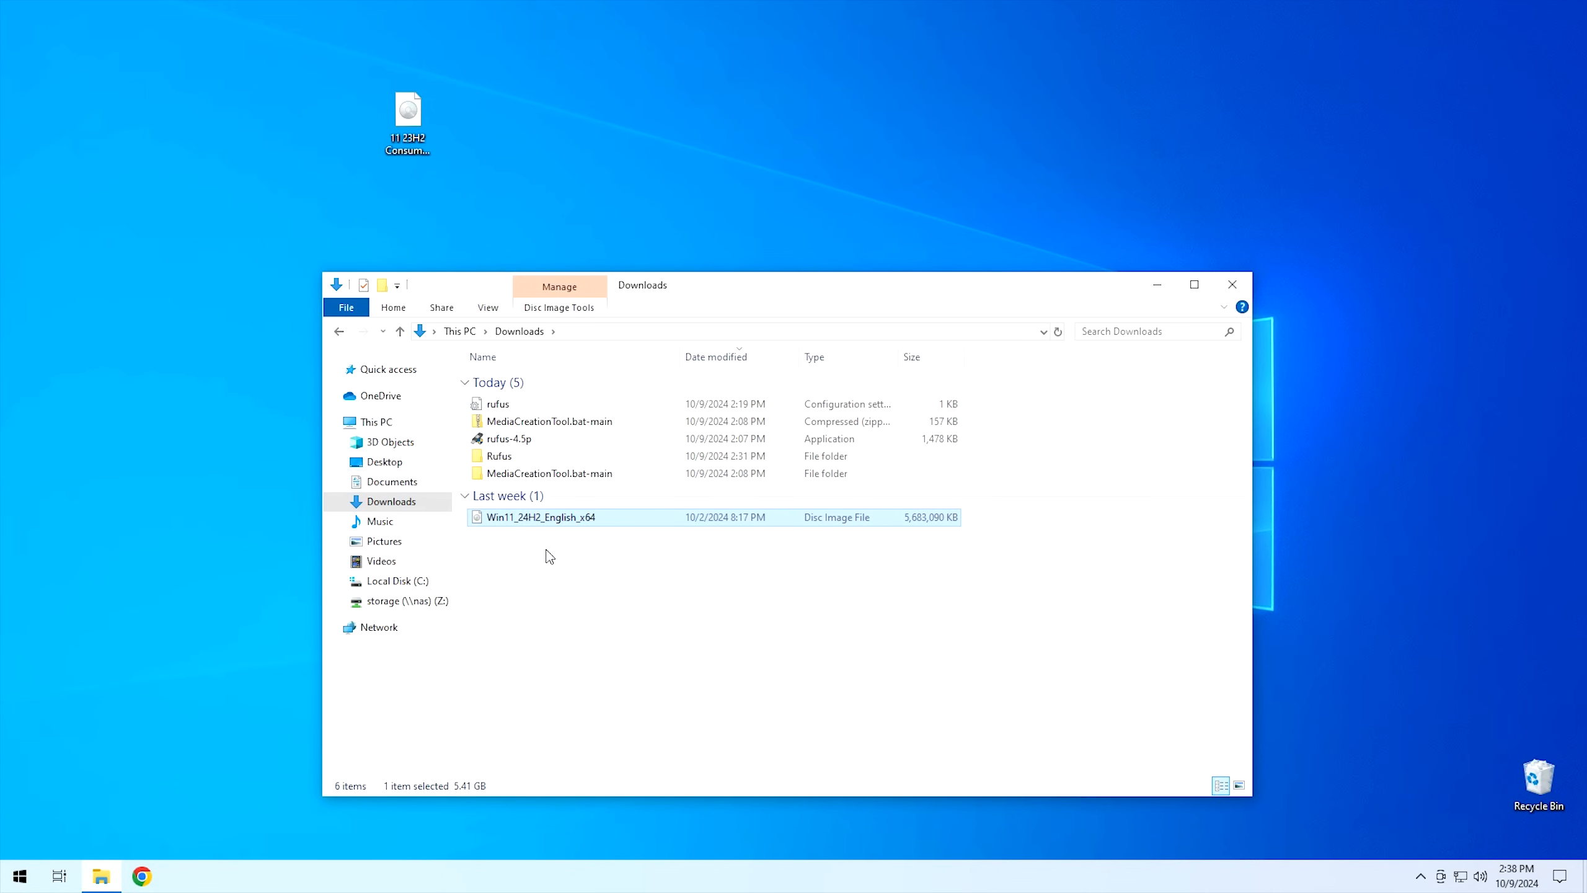
double_click(543, 517)
left_click(872, 459)
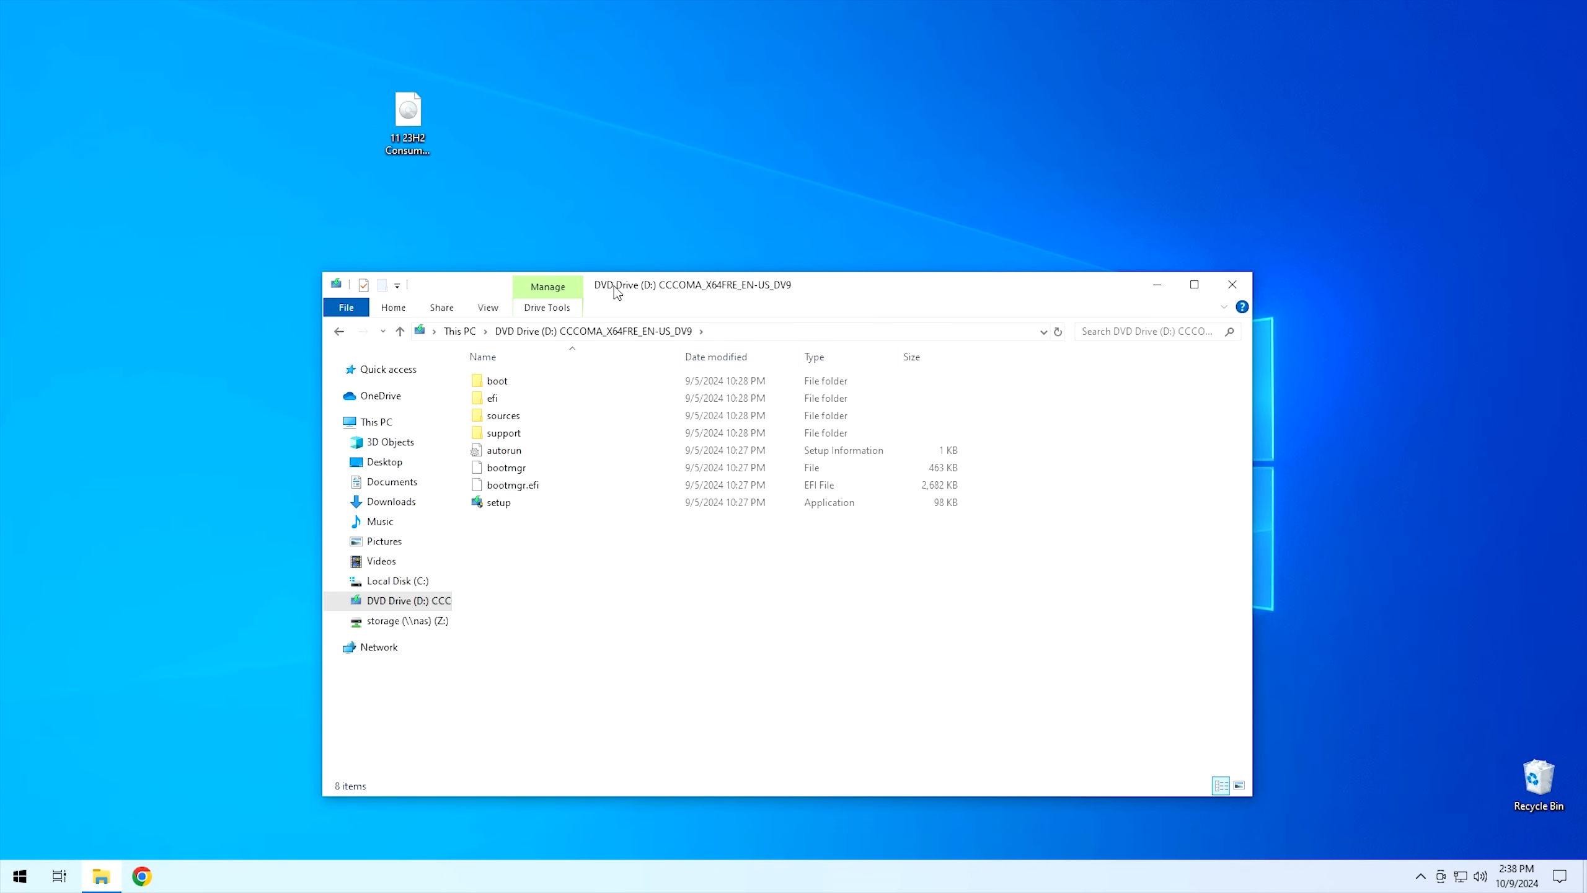
left_click_drag(616, 291, 626, 282)
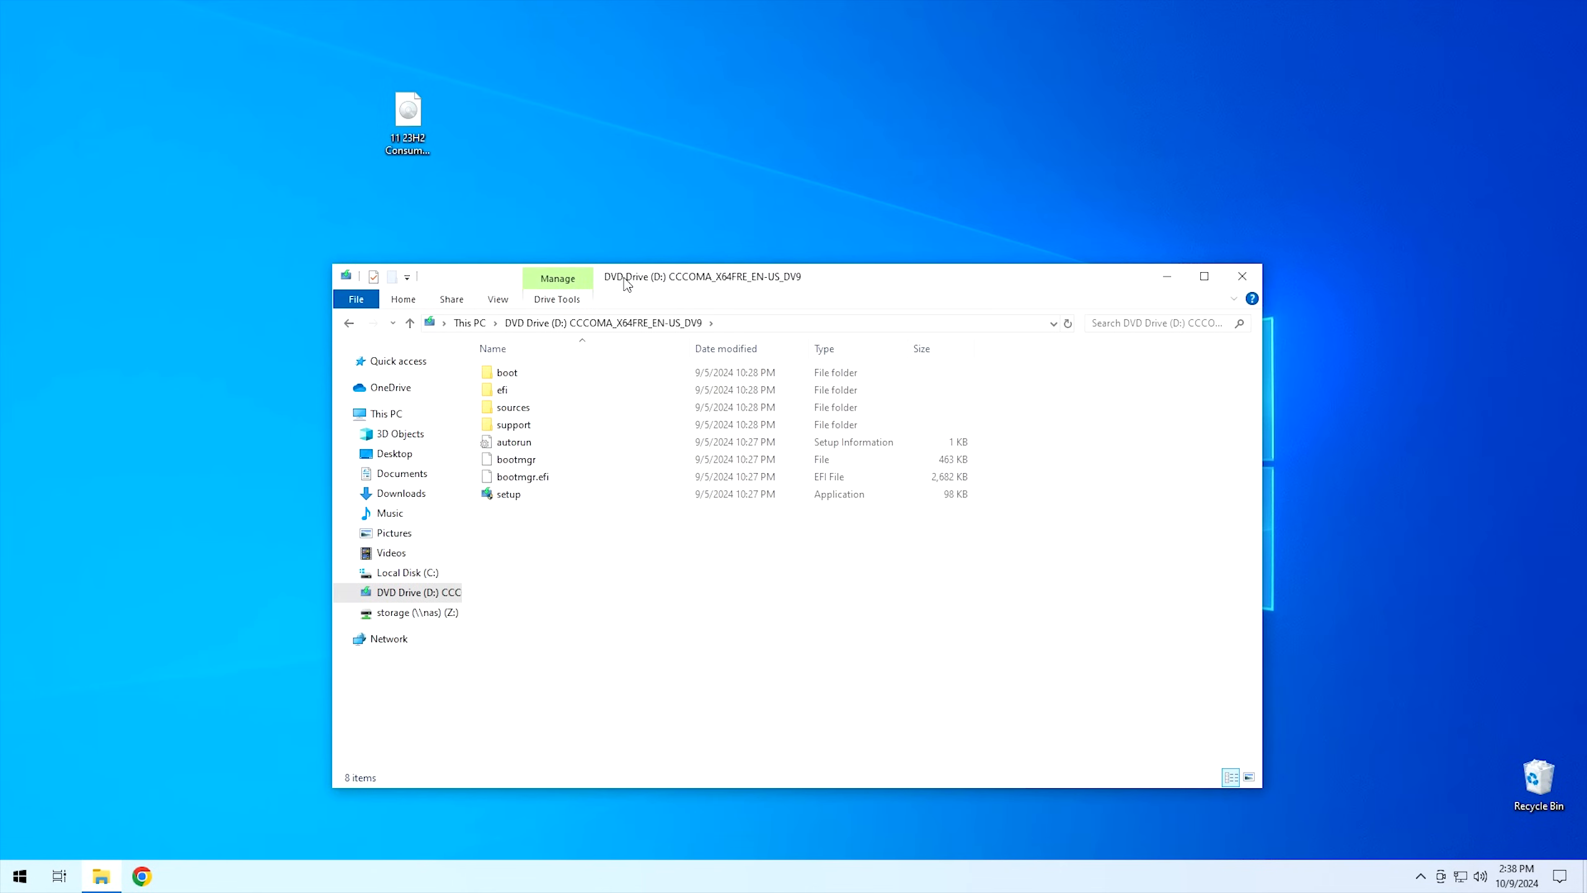
left_click(469, 324)
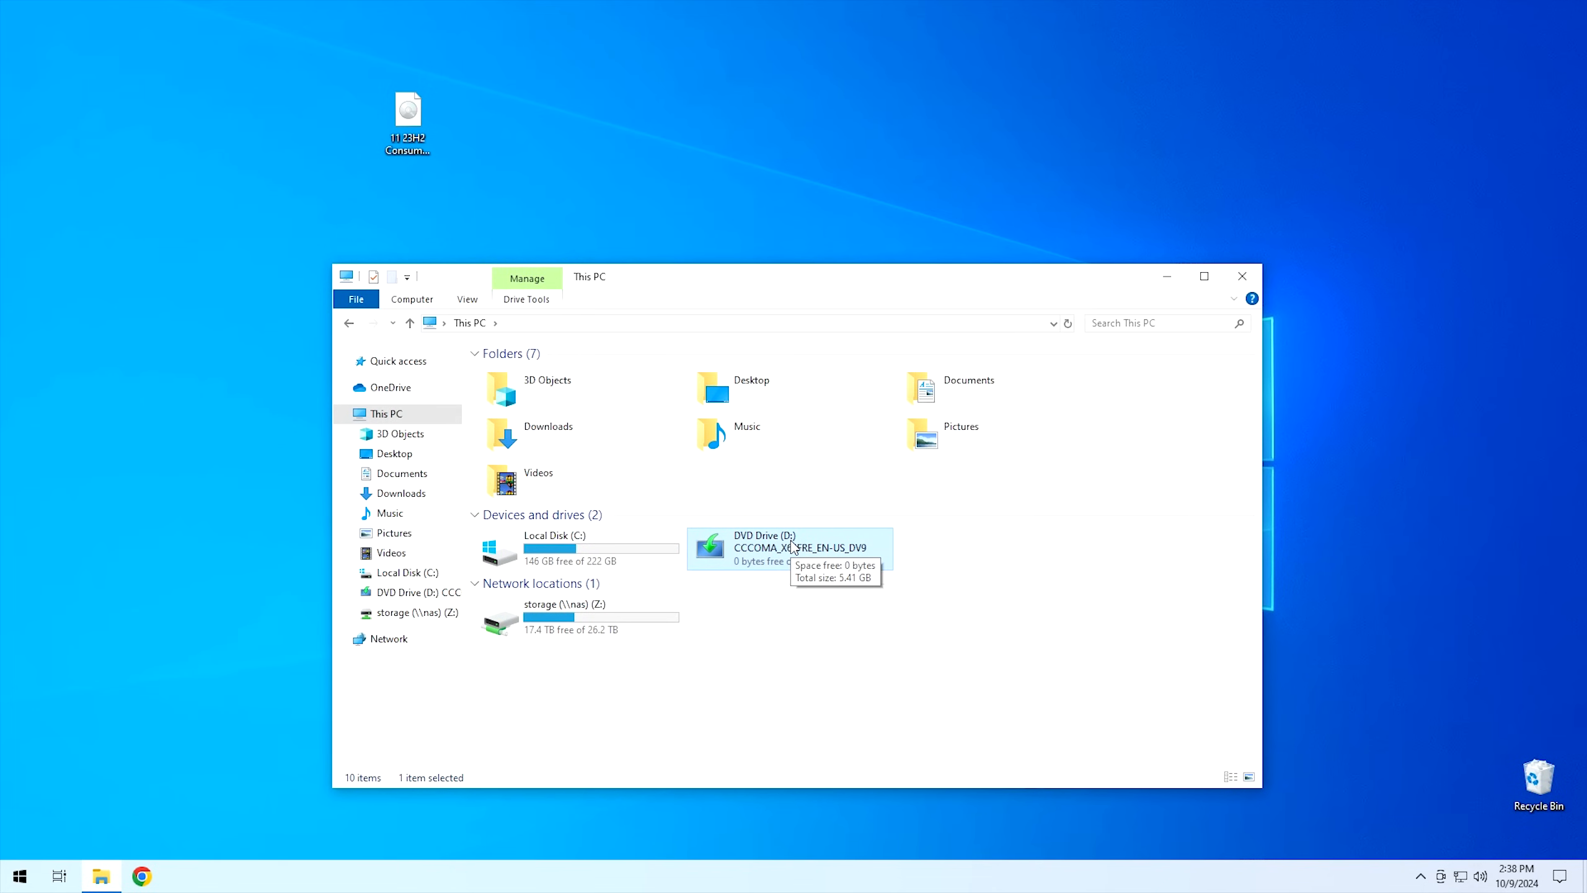
Open Command Prompt and move its window clear of the DVD drive's letter in File Explorer.
left_click(11, 888)
type("cmd")
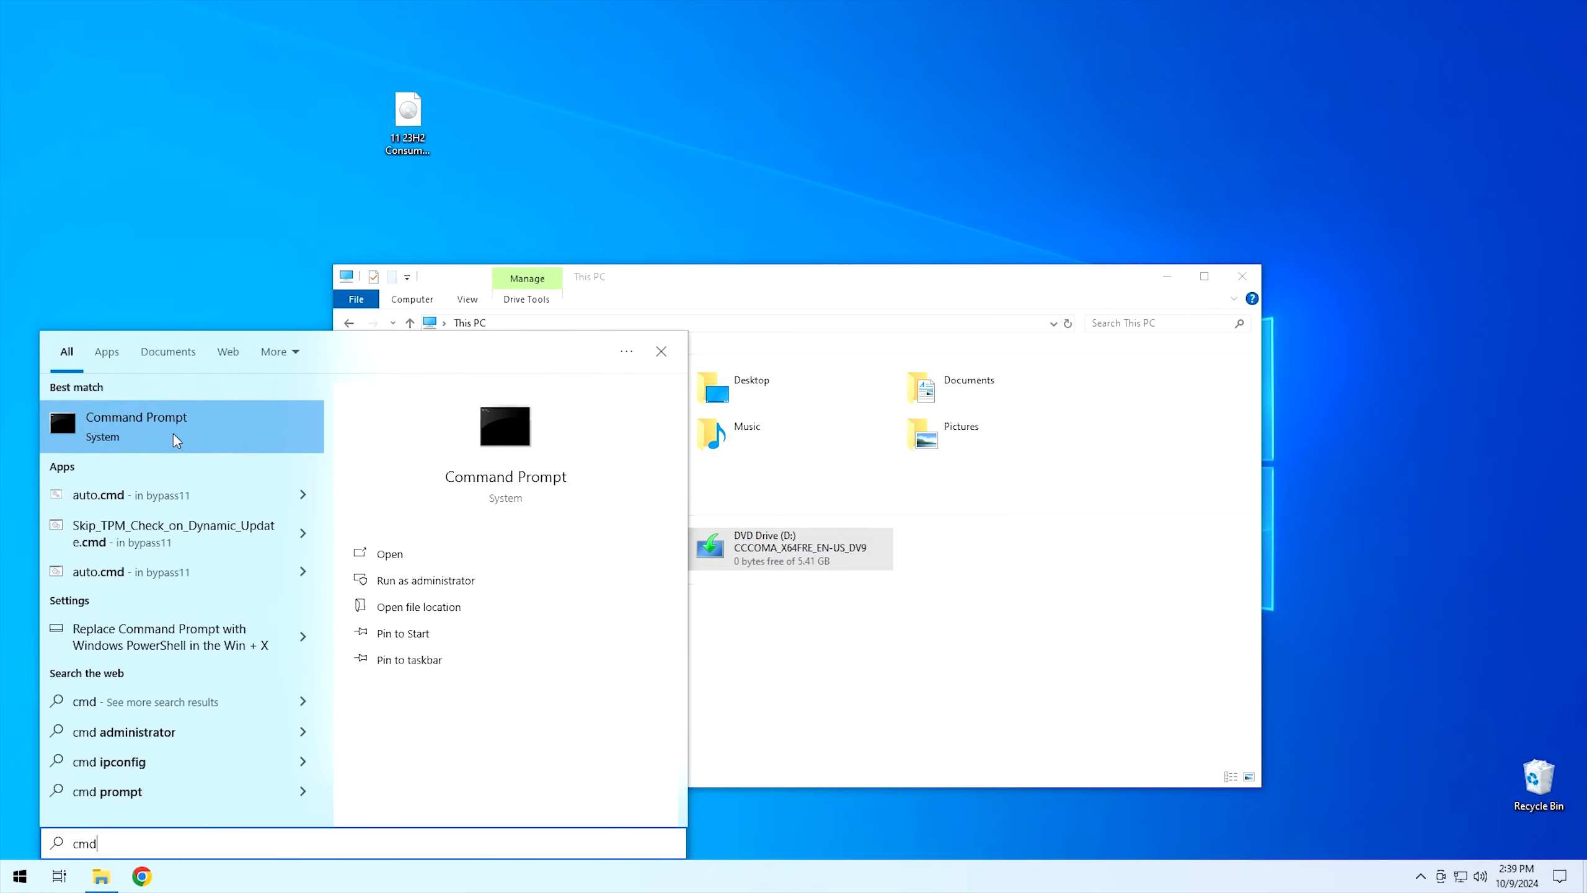
left_click(174, 434)
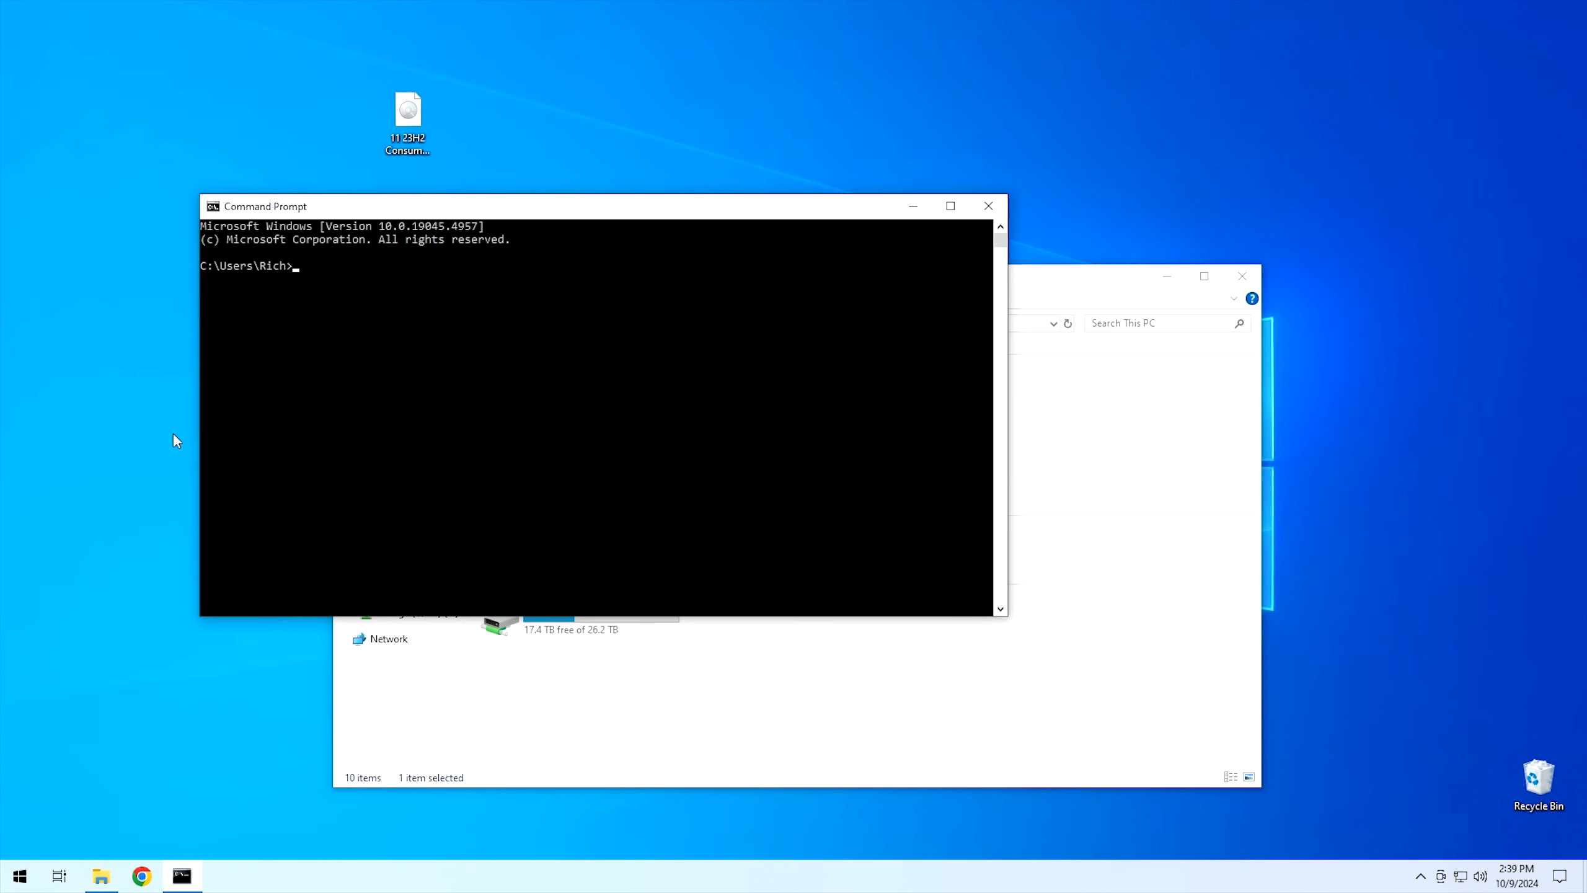
left_click_drag(651, 217, 503, 145)
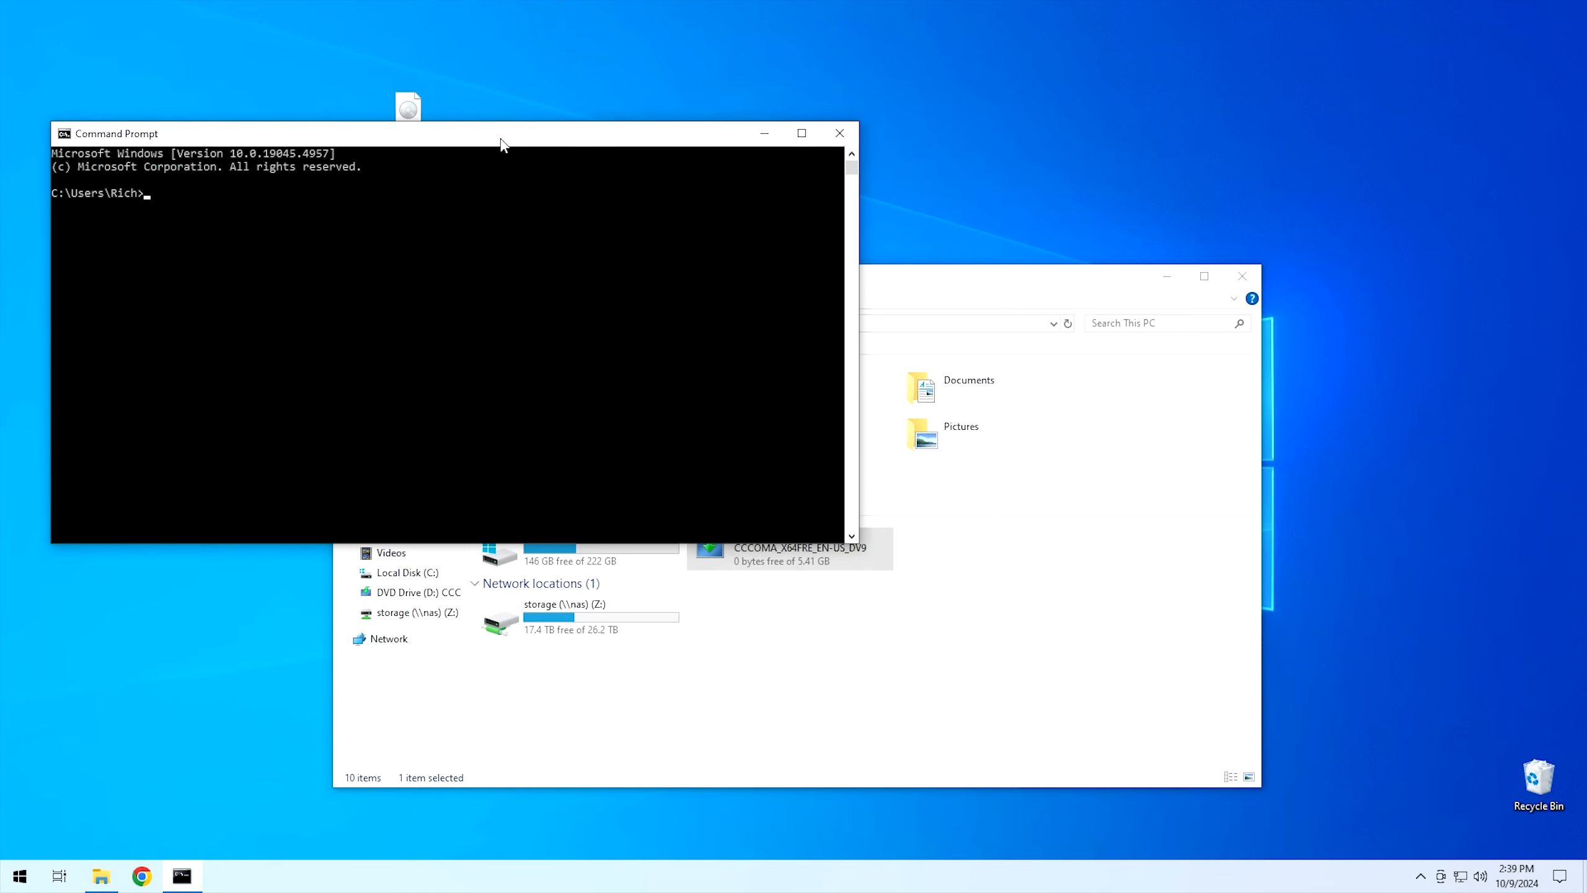
Switch to the D: drive in Command Prompt, list its contents with dir, and locate setup.exe.
type("d:")
key("Return")
type("dir")
key("Return")
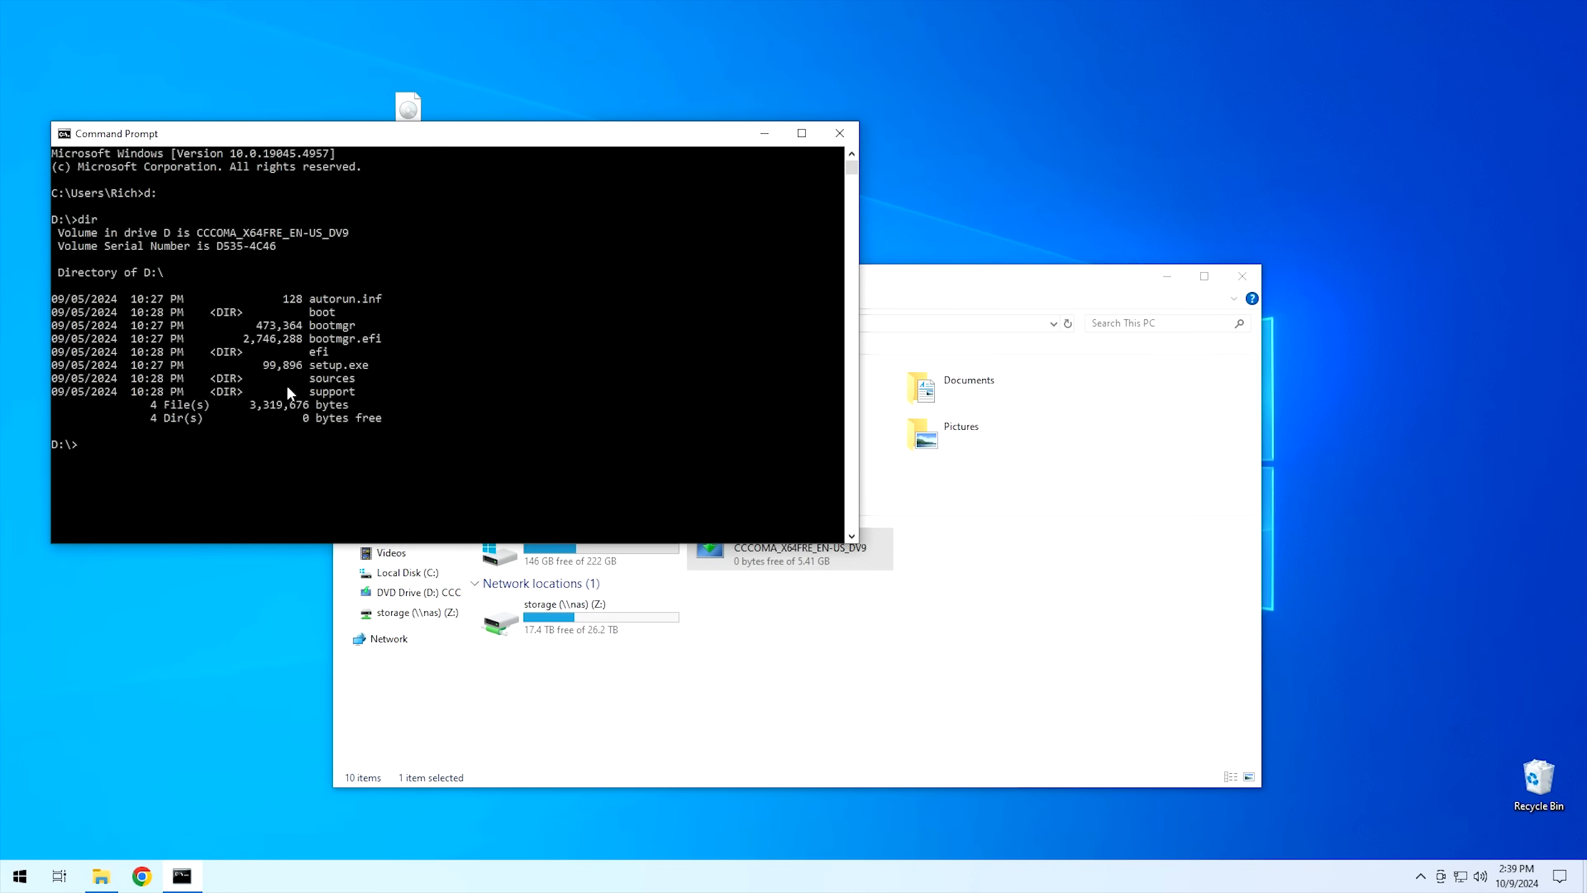
left_click_drag(308, 366, 378, 367)
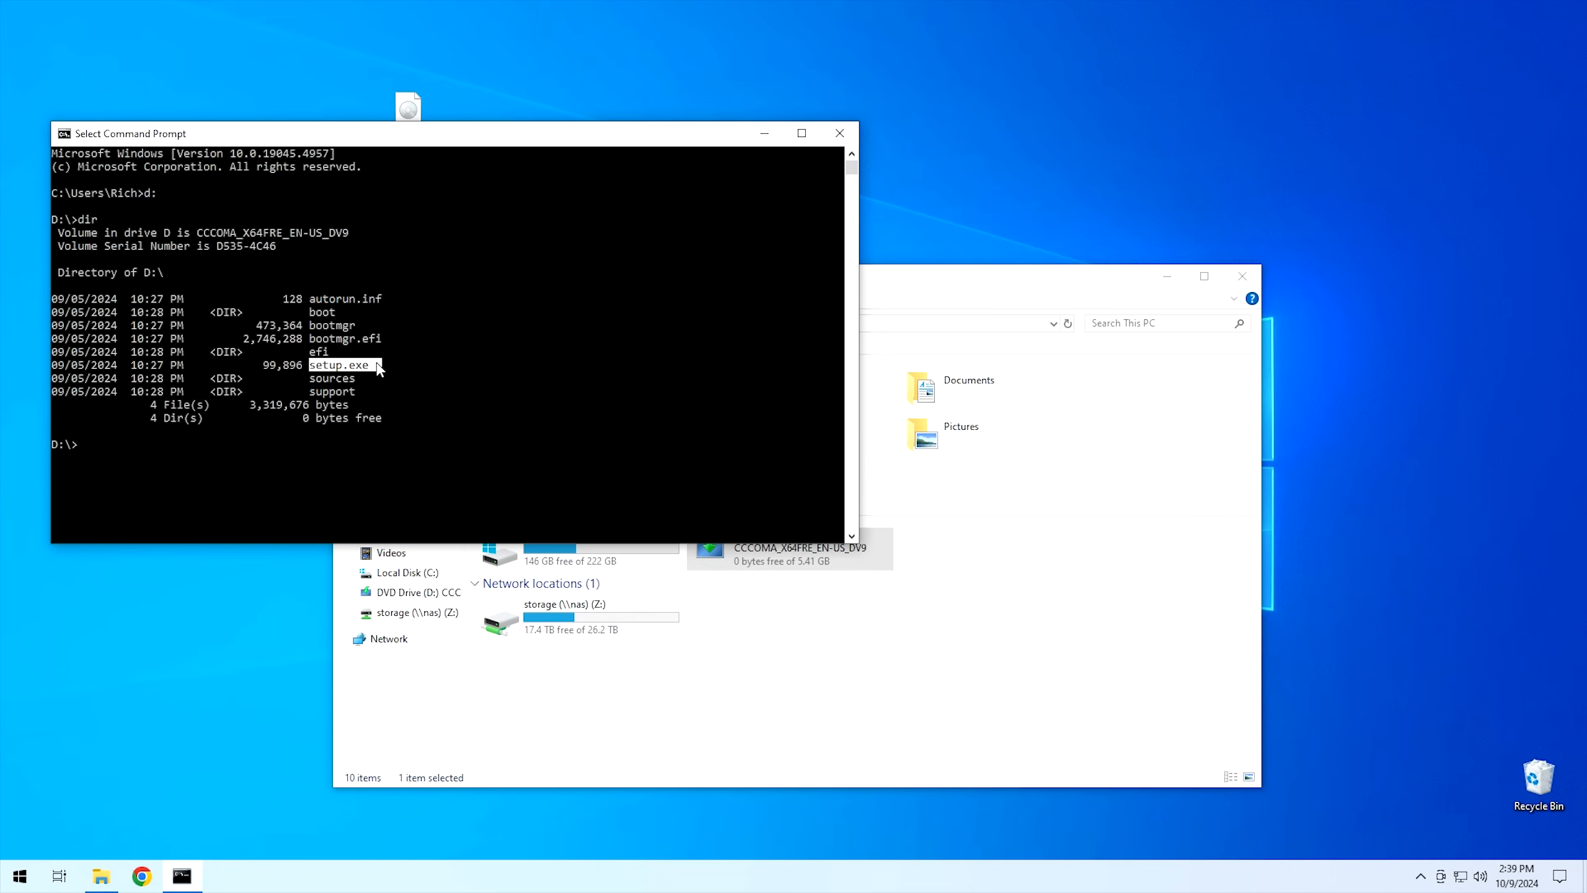
left_click(337, 369)
left_click(313, 366)
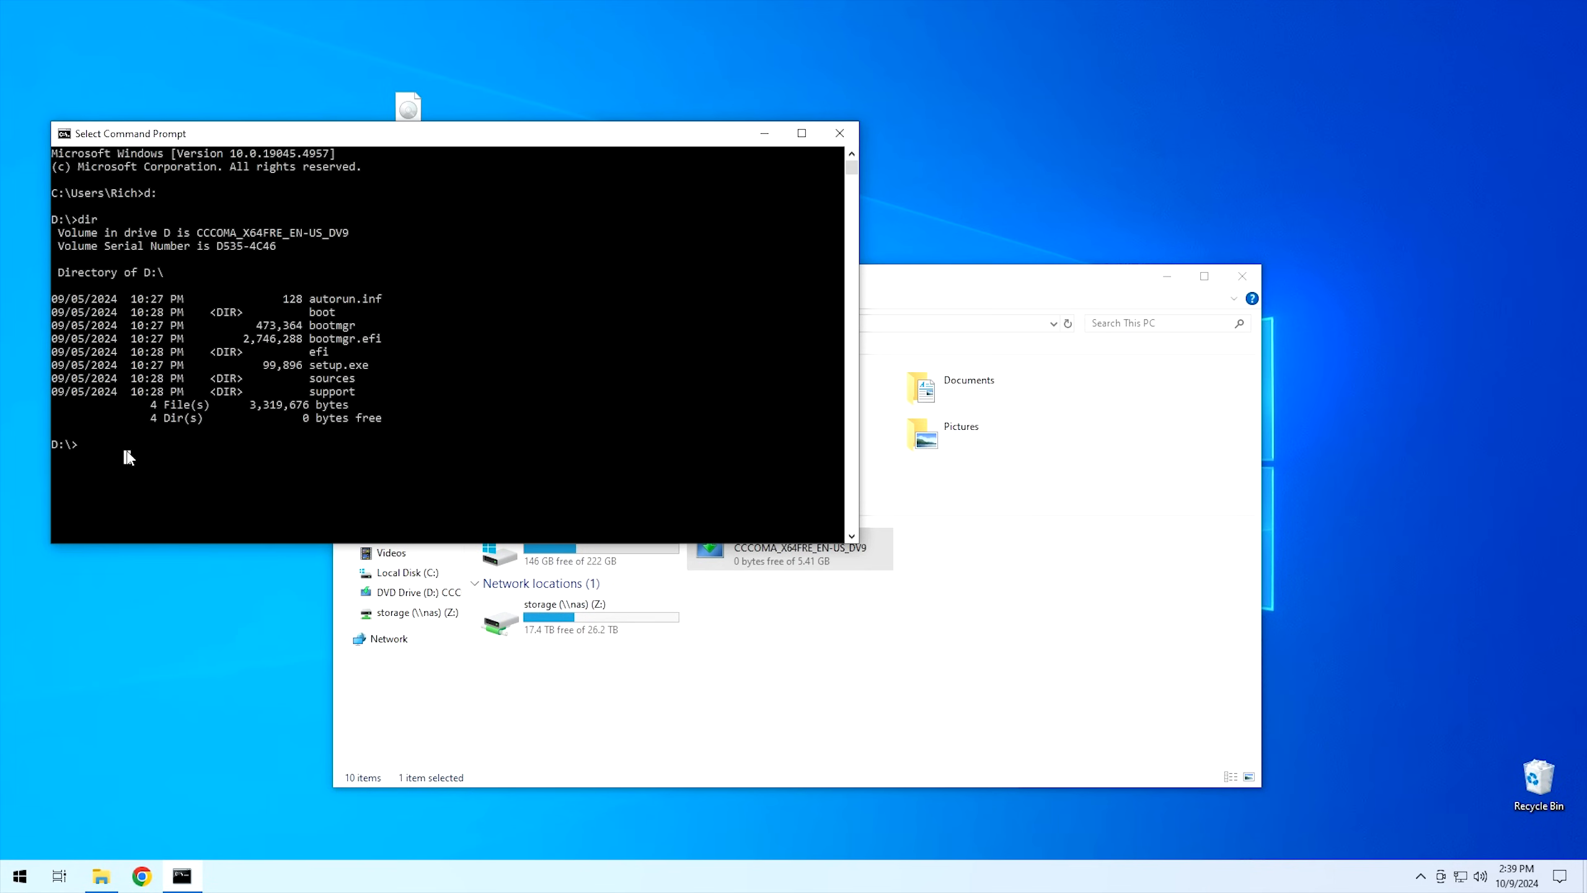
Run setup.exe /product server with permission to make changes, and close the Command Prompt and File Explorer windows.
type("s")
type("etup.exe /product s")
type("erver")
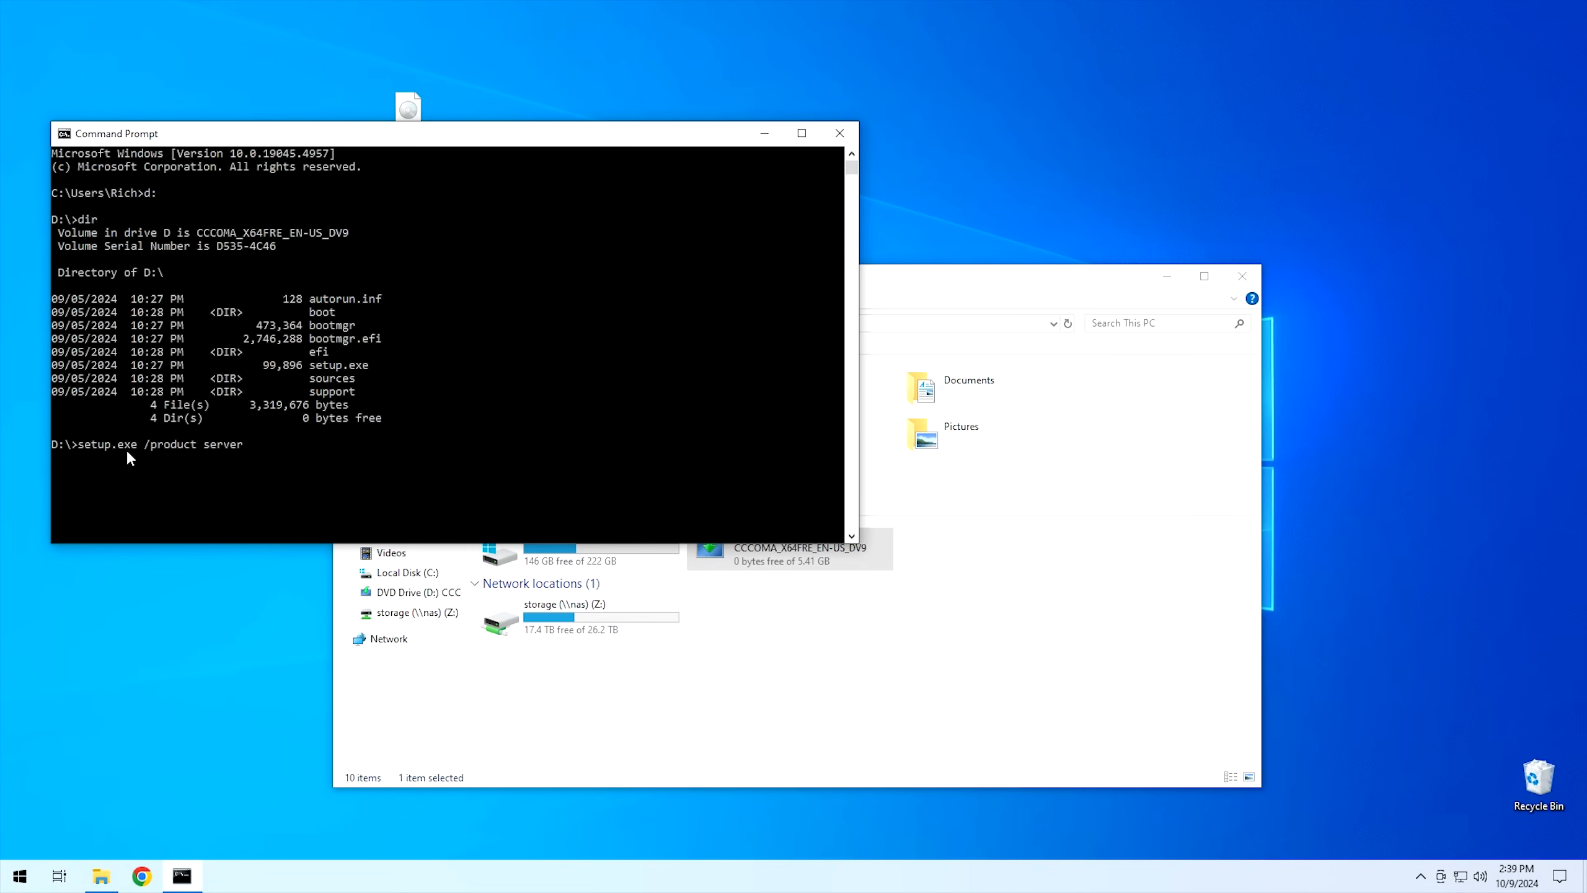
key("Return")
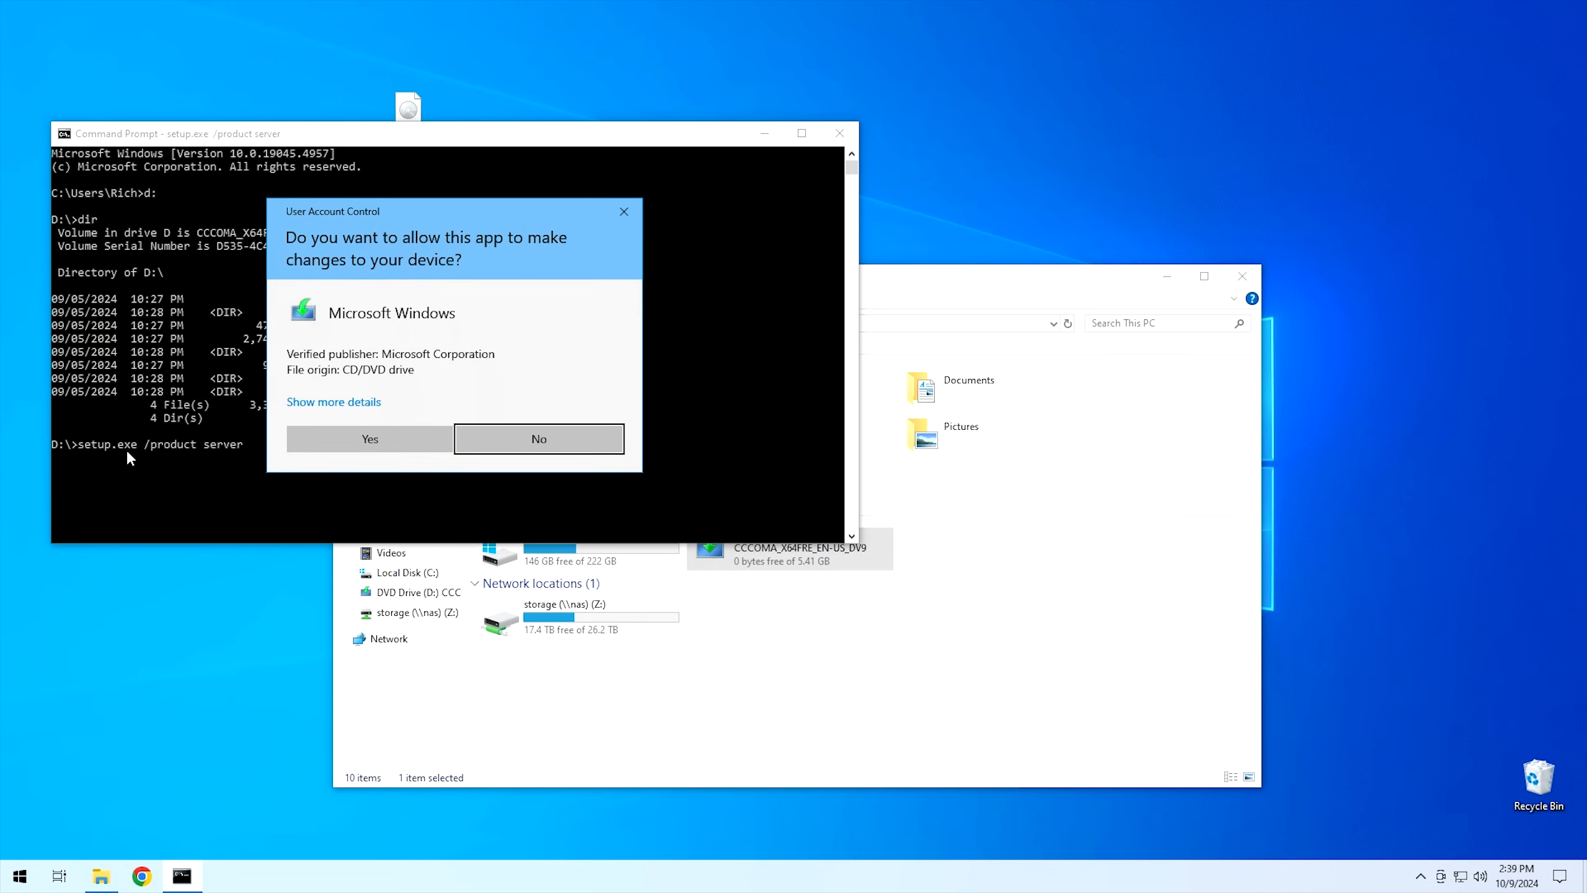
left_click(325, 436)
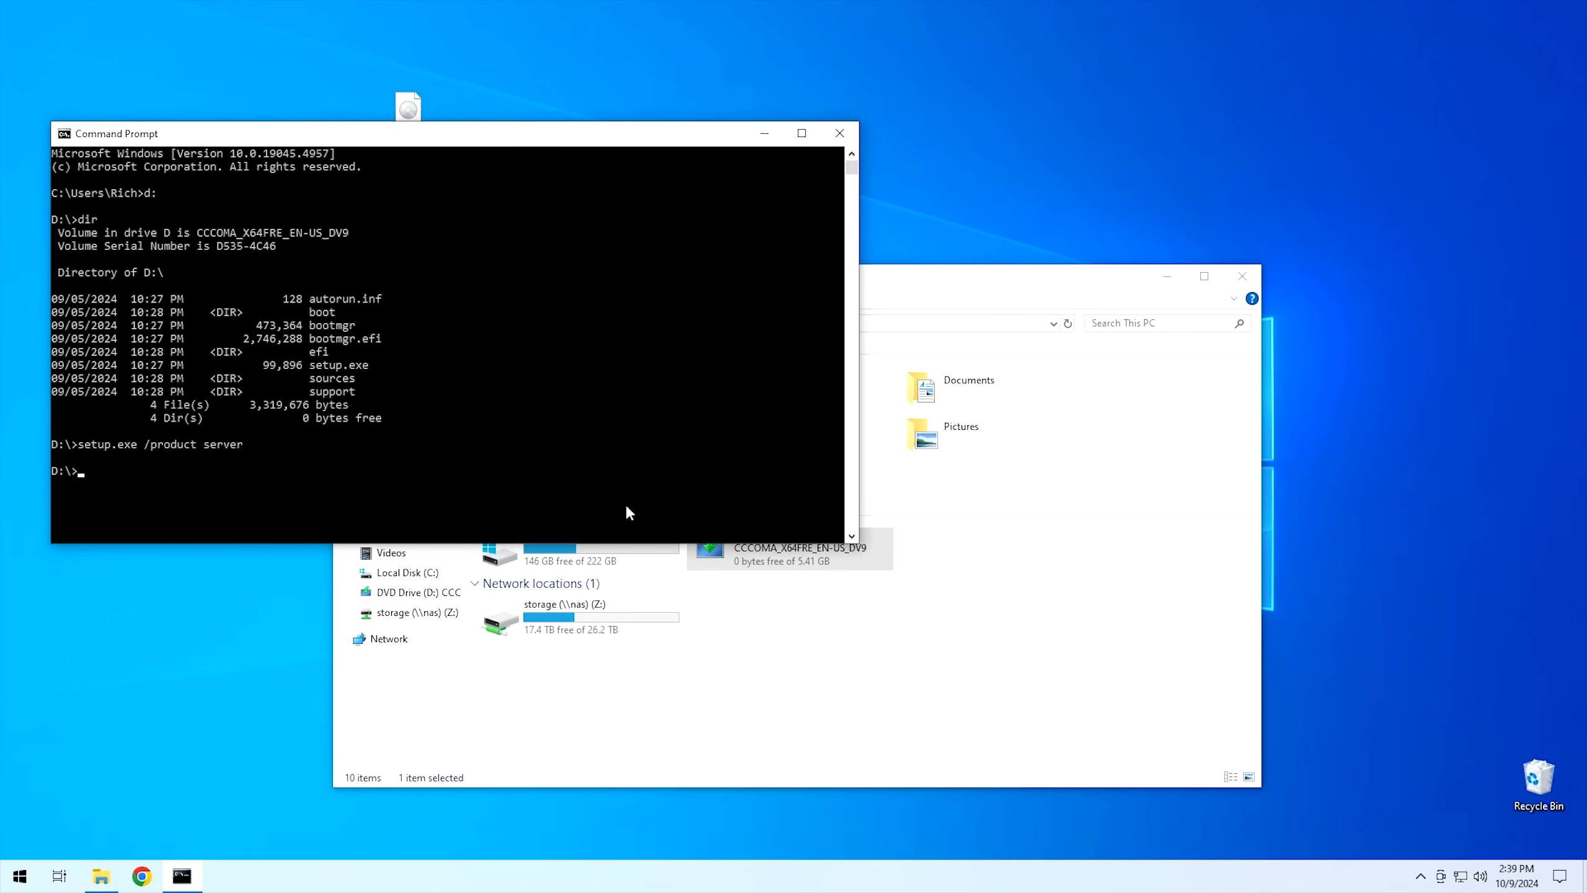
left_click(840, 133)
left_click(1242, 276)
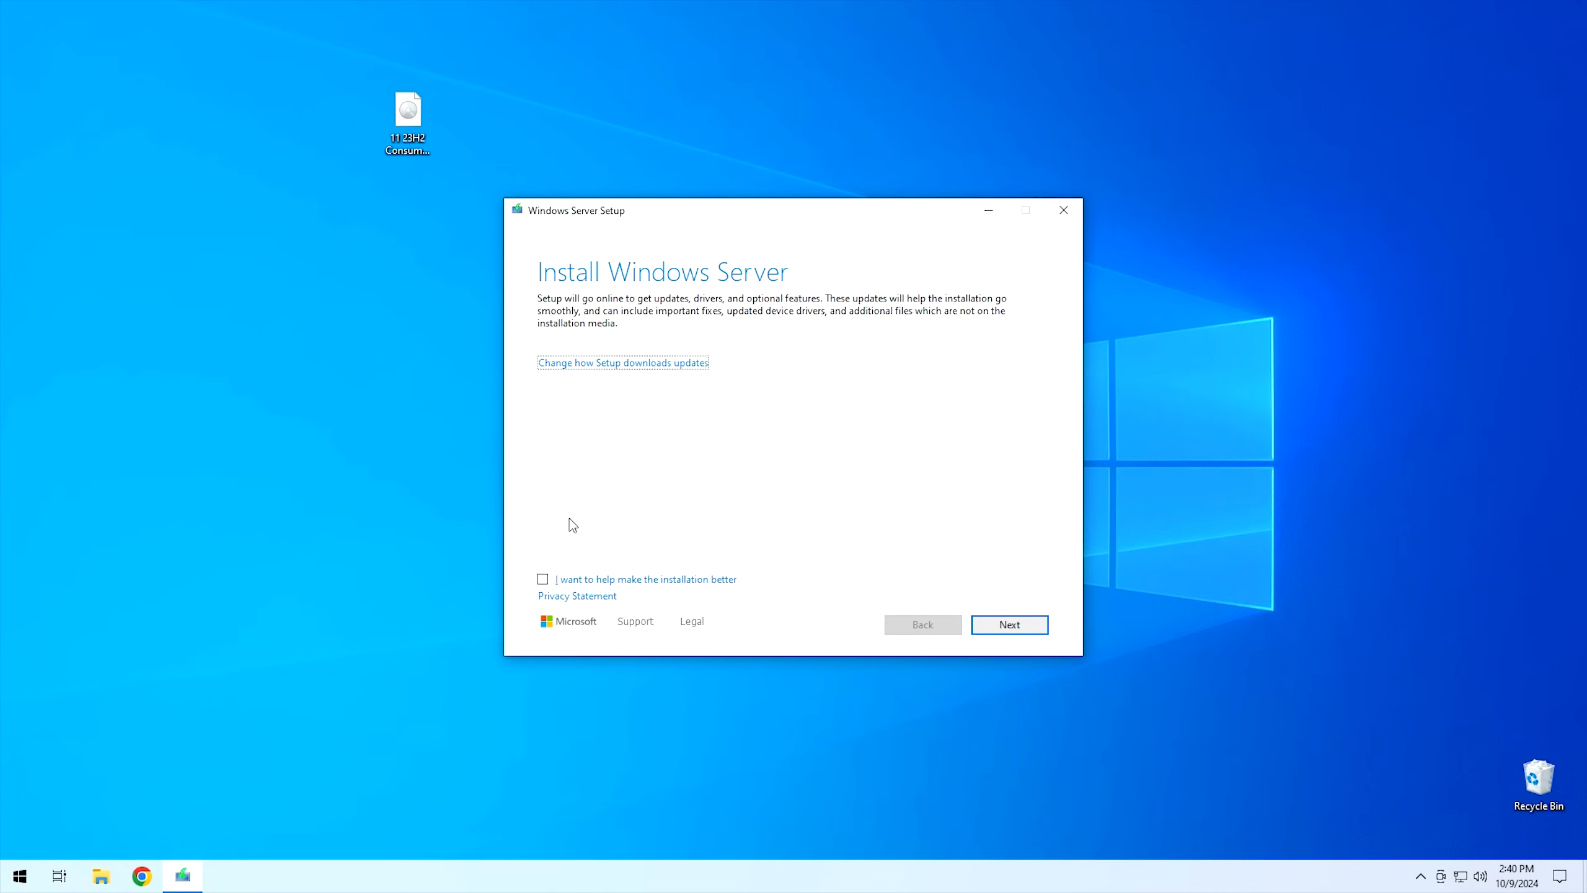
Accept the license terms in Windows Server Setup, keep files, settings, and apps, and start installing Windows 11 Home.
left_click(1028, 624)
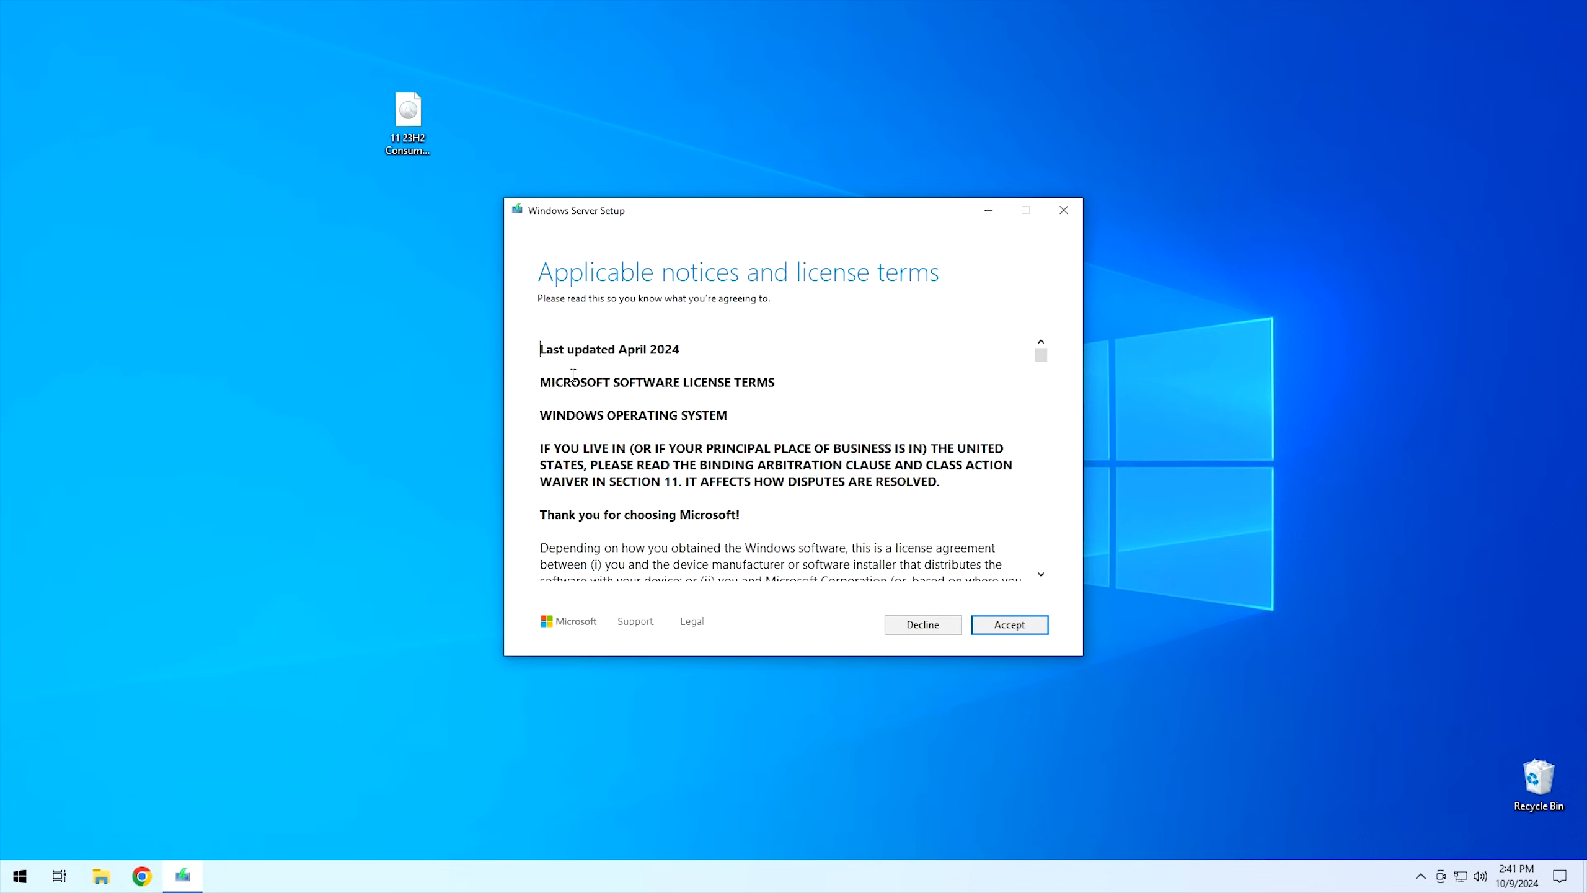
left_click(1041, 633)
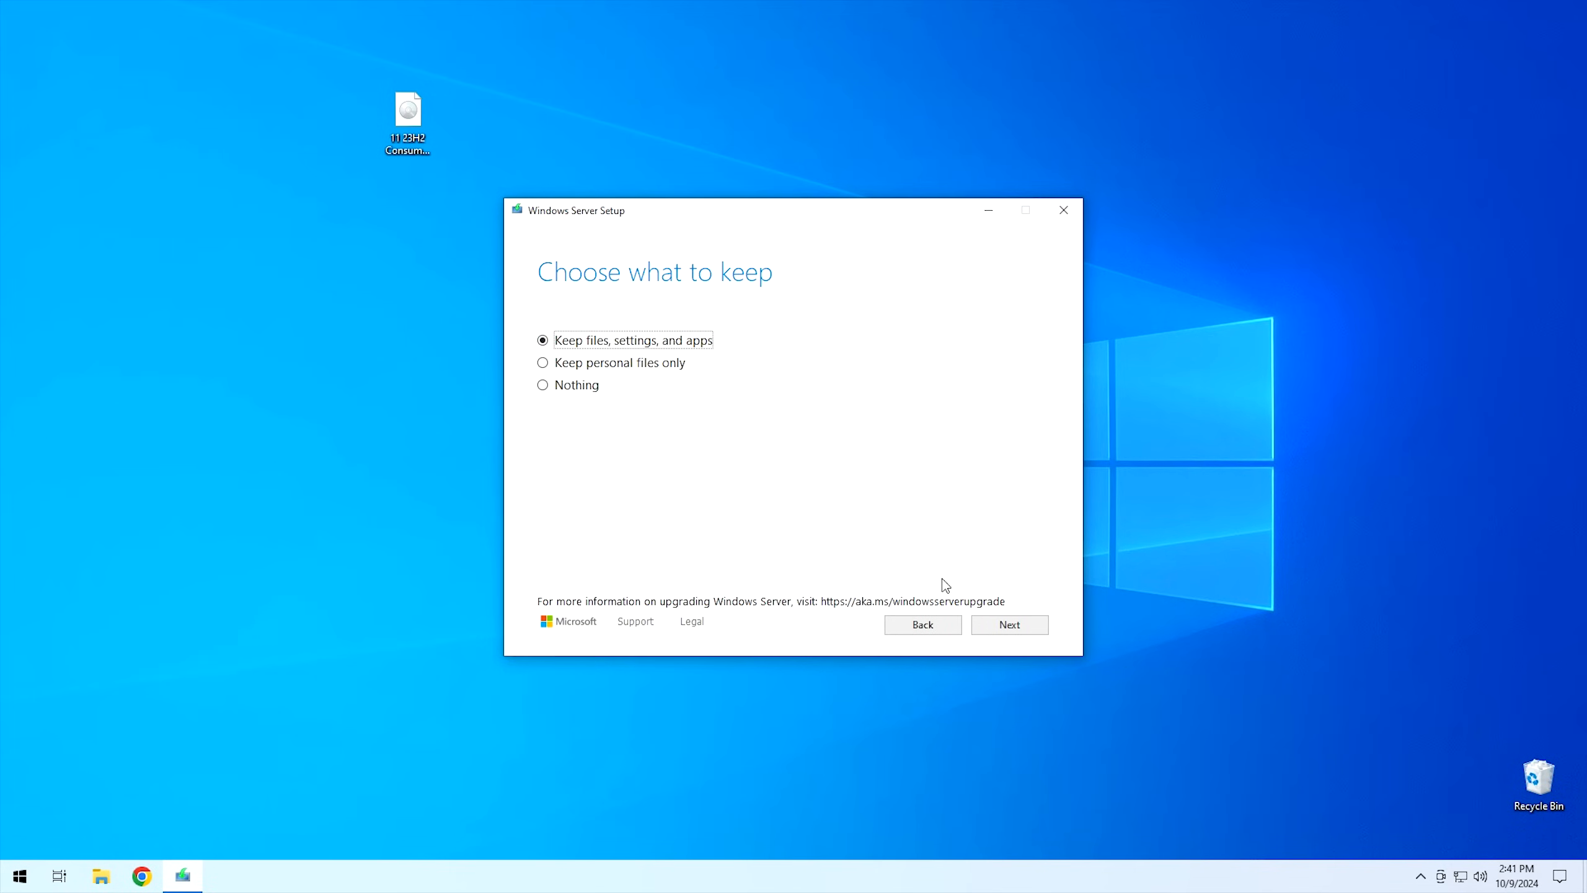
left_click(1020, 630)
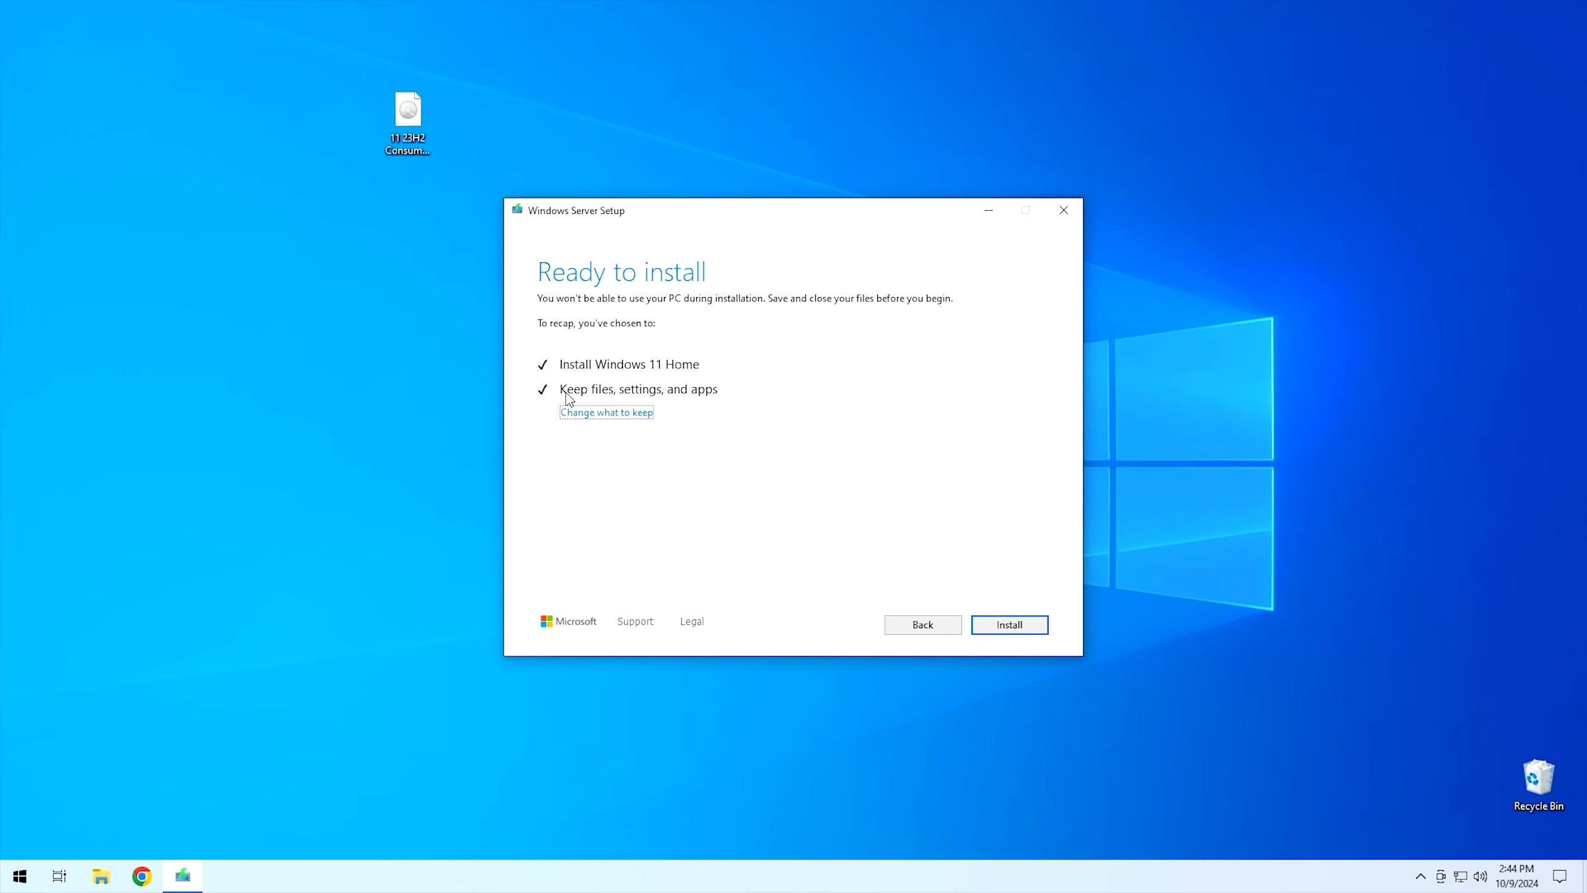
left_click(1010, 624)
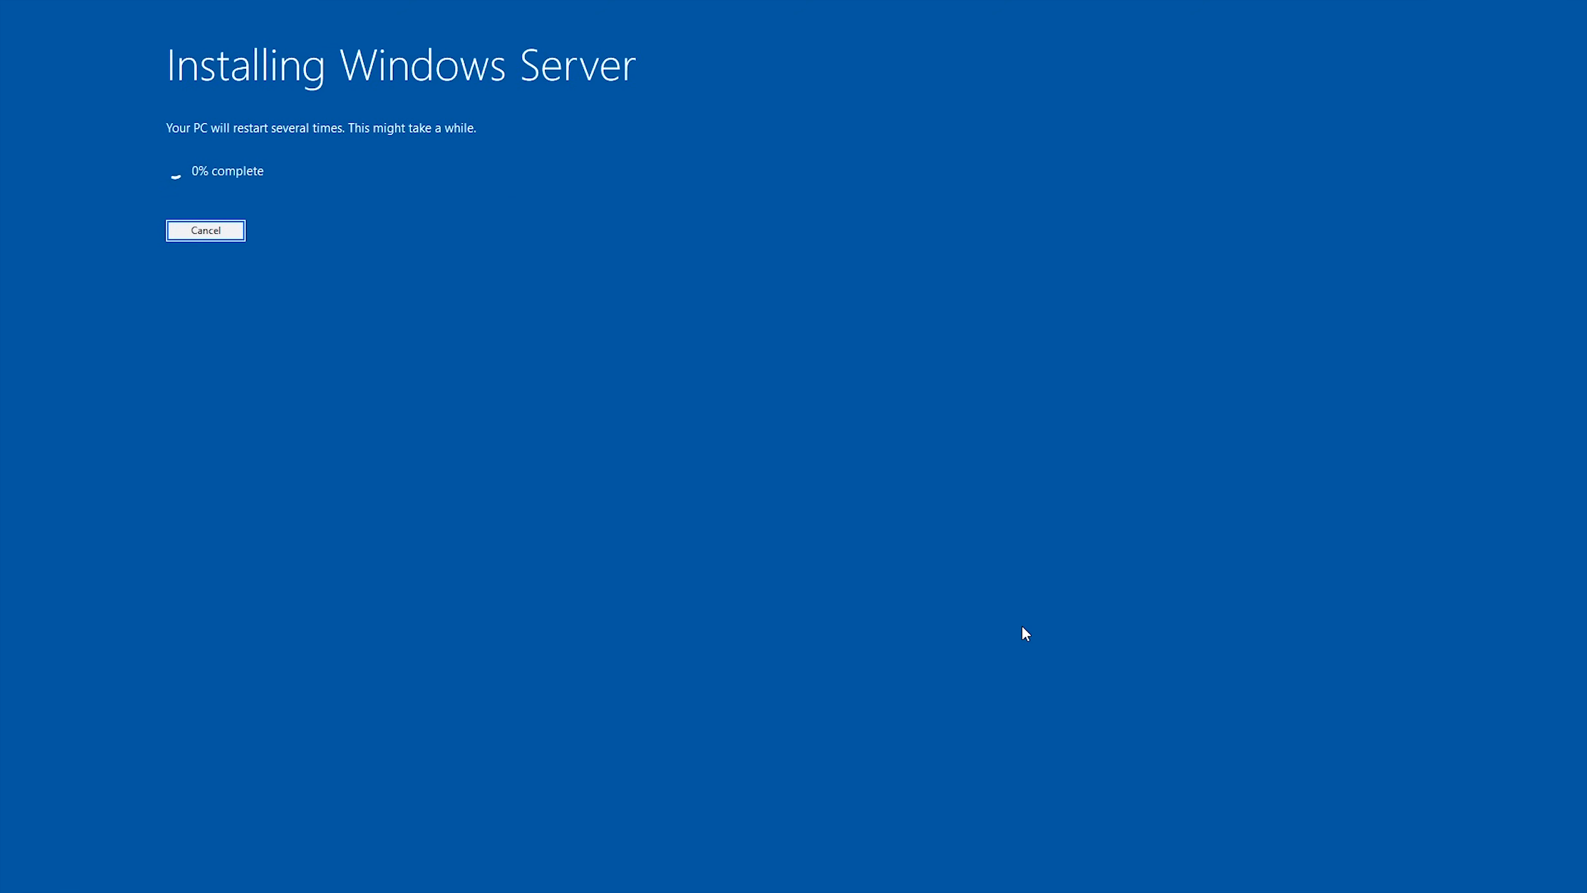